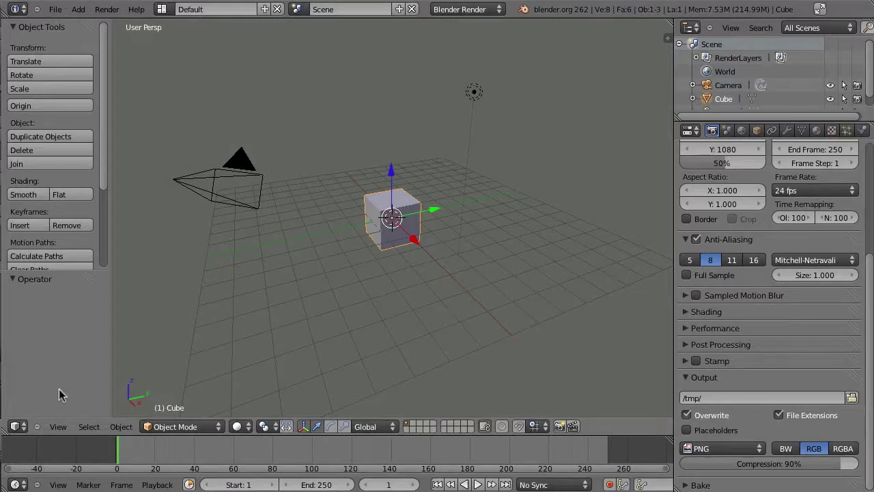
# Switch the 3D viewport to the Movie Clip Editor and open MVI_4005.mov from the Camera_Tracking/Old_Factory footage folder.
pyautogui.click(16, 426)
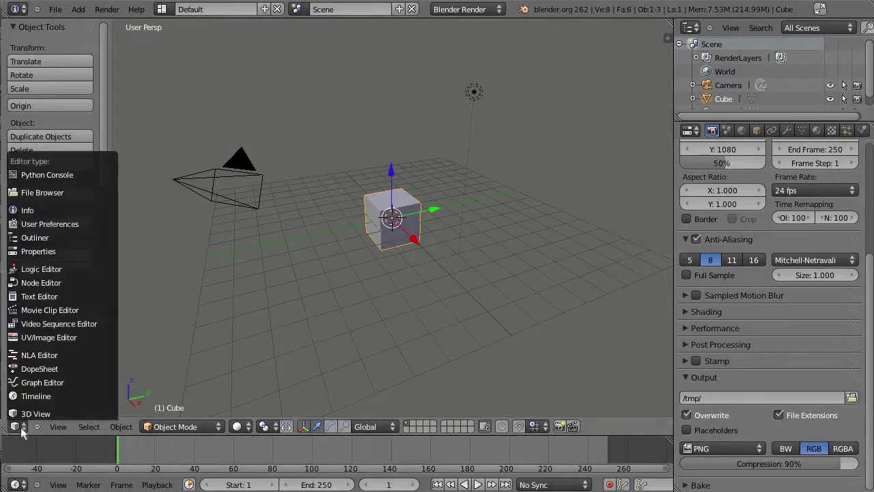
pyautogui.click(49, 310)
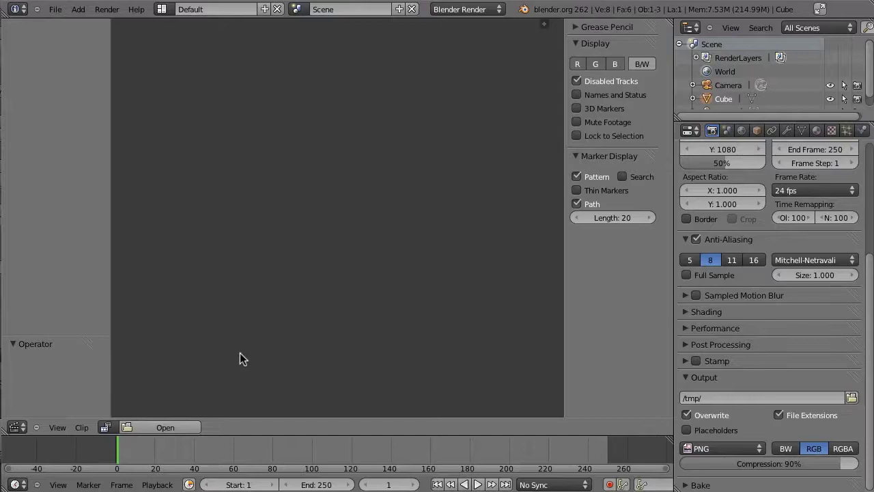
pyautogui.click(170, 426)
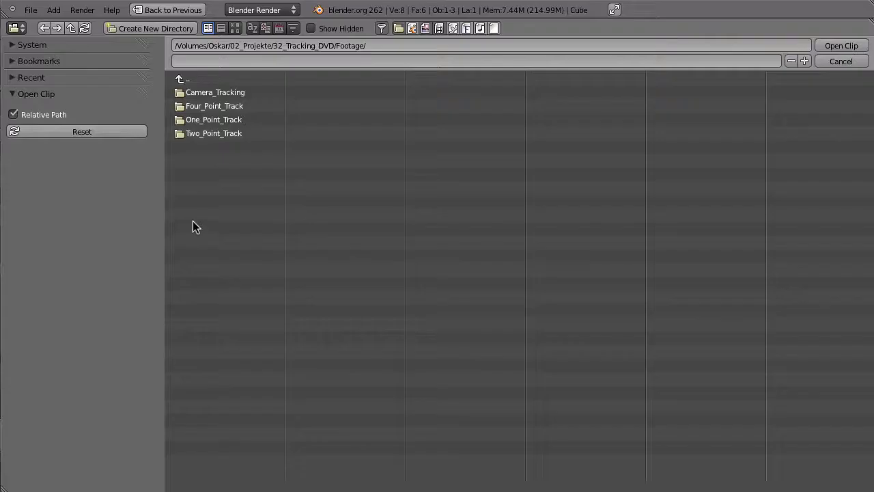
pyautogui.click(208, 92)
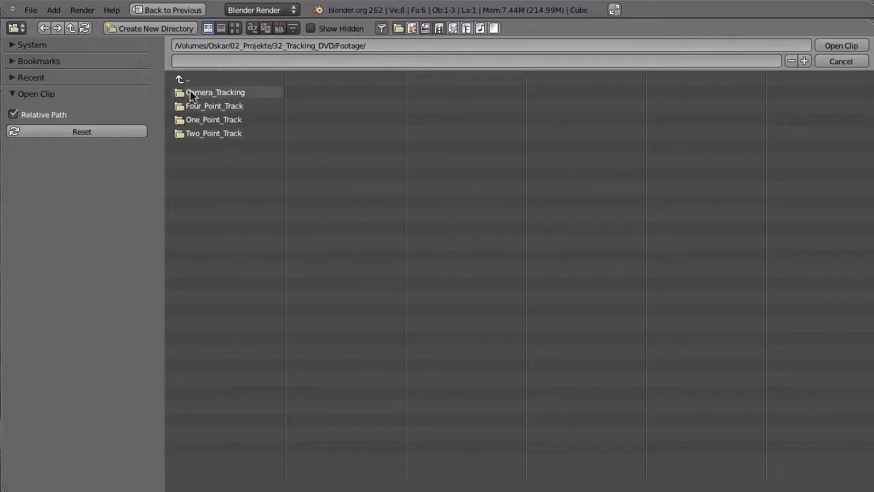
pyautogui.click(210, 93)
pyautogui.click(191, 109)
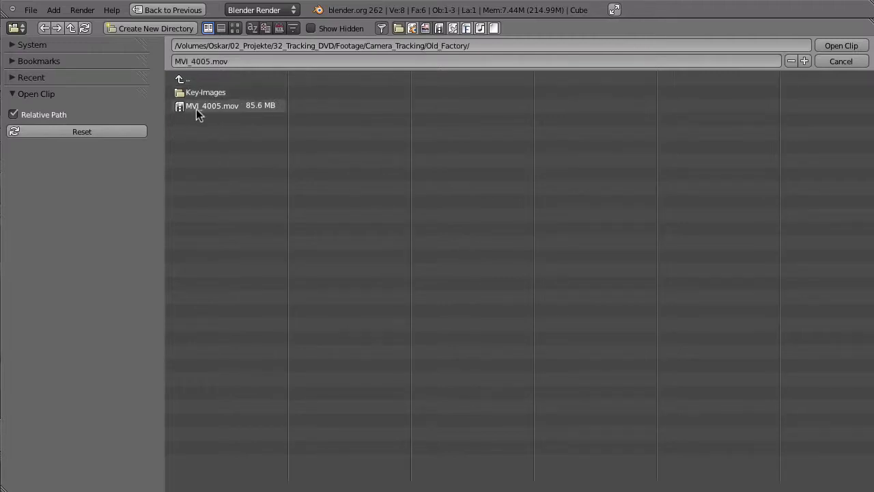
pyautogui.click(841, 46)
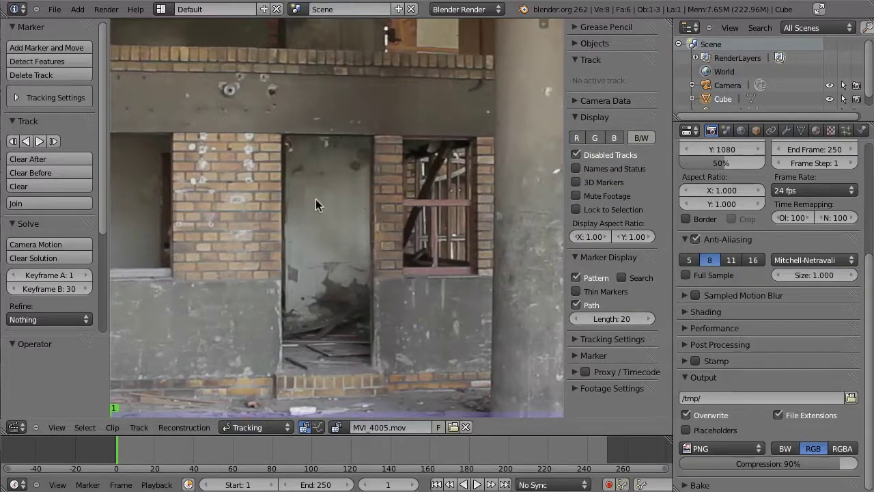
# Play the loaded footage to preview it, stop playback, and maximize the clip editor.
pyautogui.hotkey('alt', 'a')
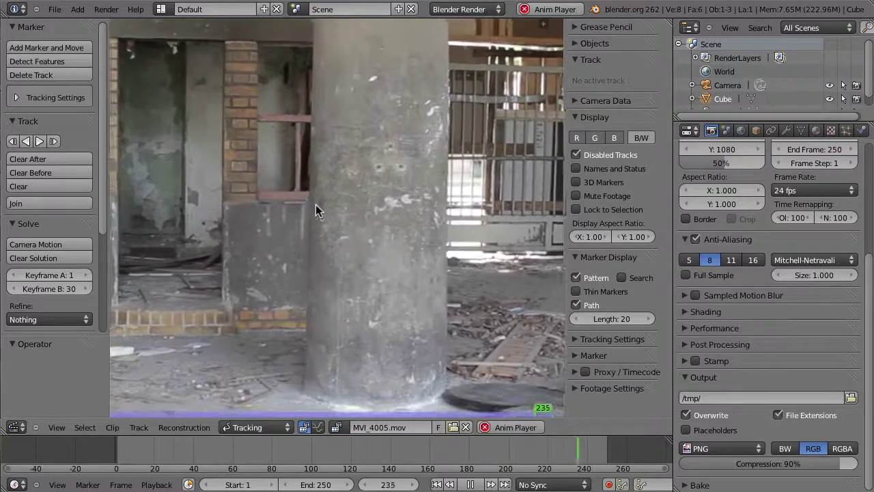
pyautogui.press('Escape')
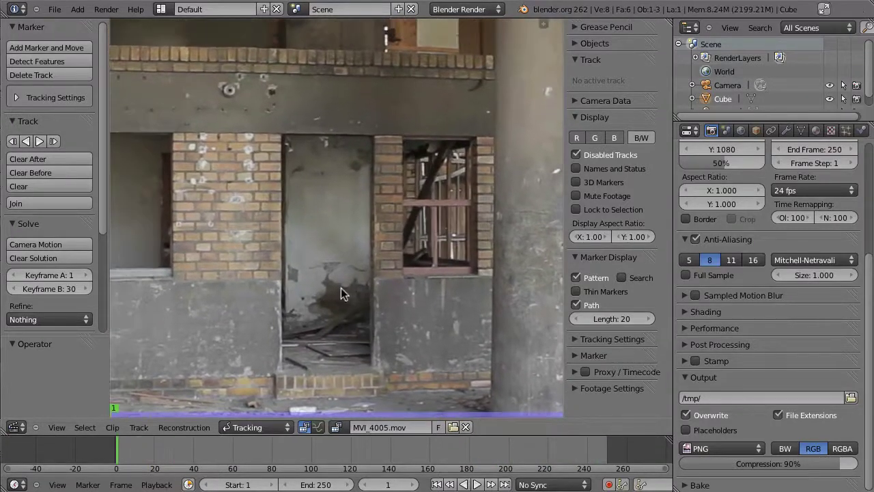
pyautogui.hotkey('ctrl', 'Up')
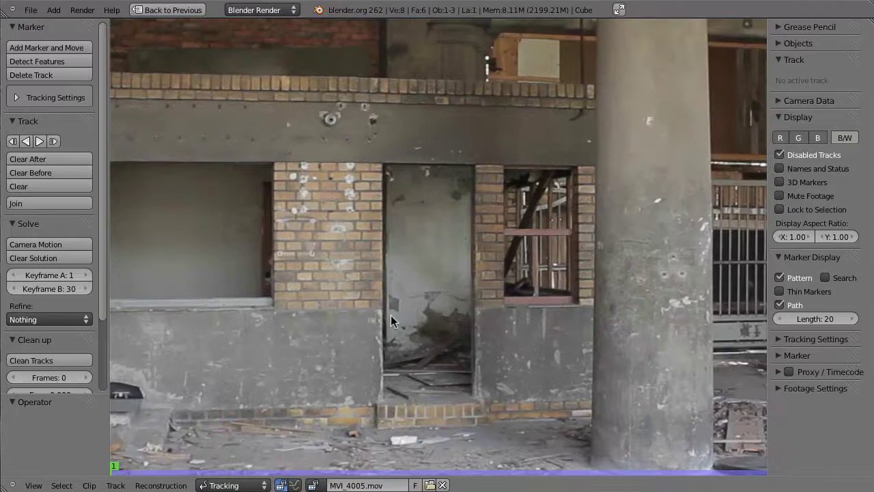
# Add a tracking marker on the dark spot beside the white plaster patch on the concrete beam and track it forward.
pyautogui.scroll(-3, 390, 315)
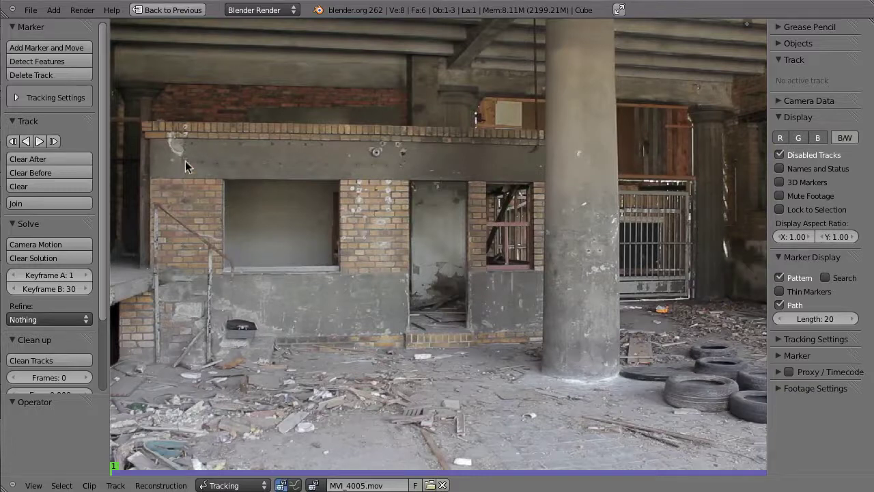
pyautogui.moveTo(190, 131)
pyautogui.keyDown('ctrl'); pyautogui.mouseDown(button='middle')
pyautogui.moveTo(239, 187)
pyautogui.moveTo(279, 191)
pyautogui.moveTo(250, 110)
pyautogui.mouseUp(button='middle'); pyautogui.keyUp('ctrl')
pyautogui.keyDown('ctrl'); pyautogui.click(248, 114); pyautogui.keyUp('ctrl')
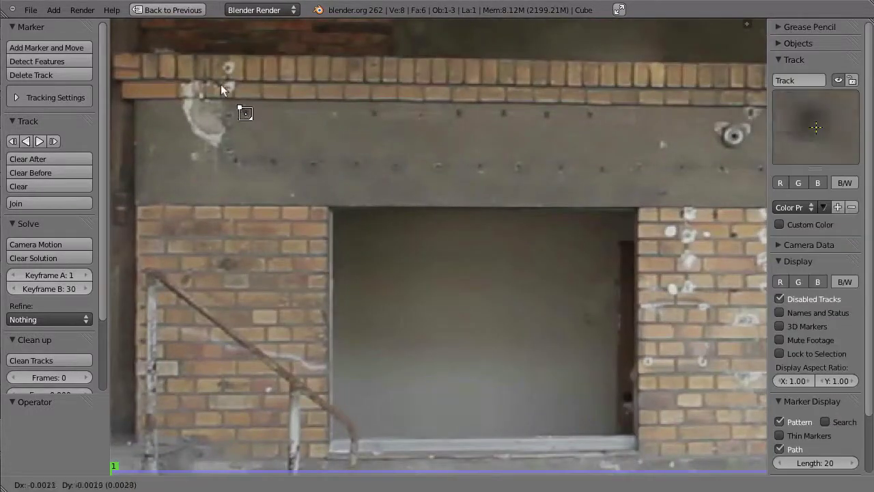
pyautogui.moveTo(276, 178); pyautogui.dragTo(321, 225, button='middle')
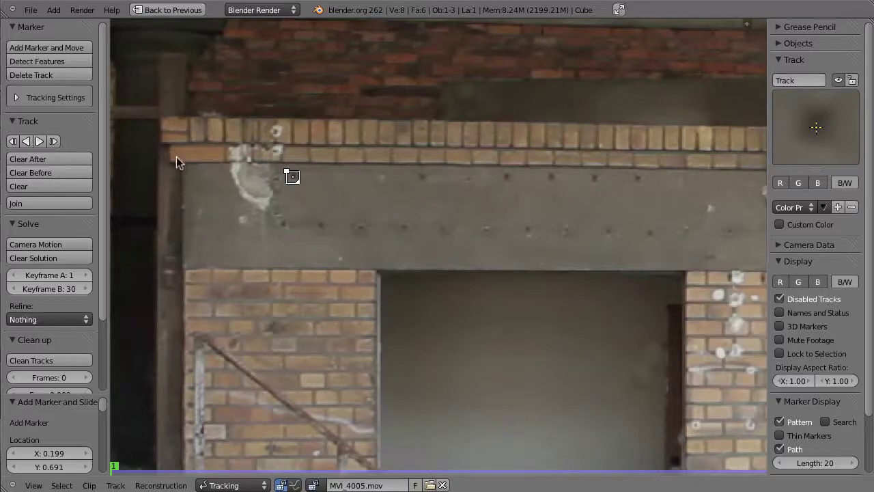
pyautogui.click(40, 141)
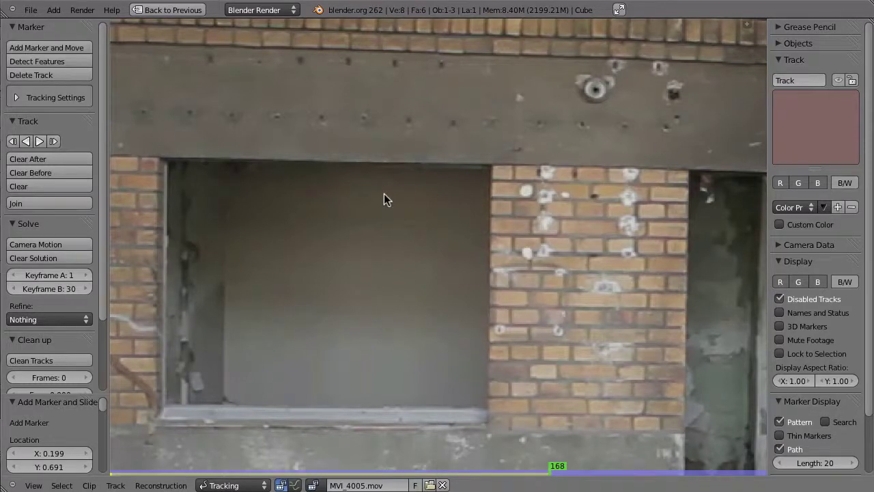
# Lock the view to the selected track and reposition its marker on the dark spot at frame 168.
pyautogui.press('l')
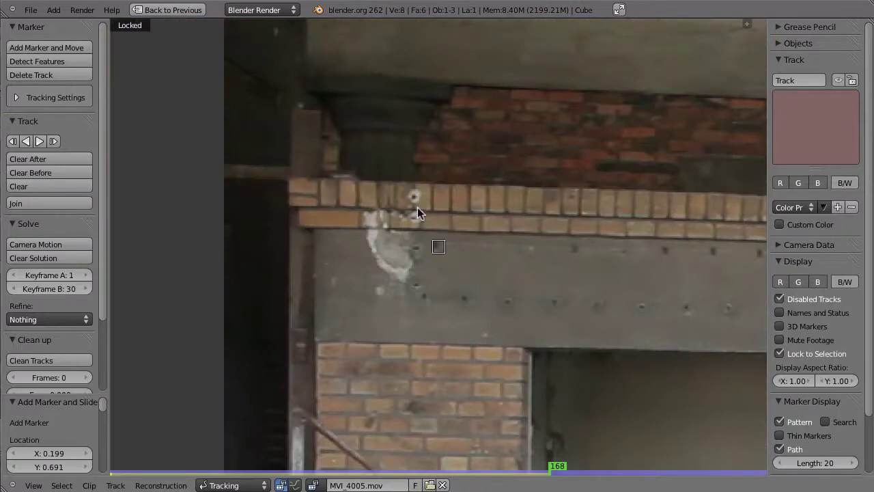
pyautogui.hotkey('alt', 'a')
pyautogui.press('Escape')
pyautogui.press('g')
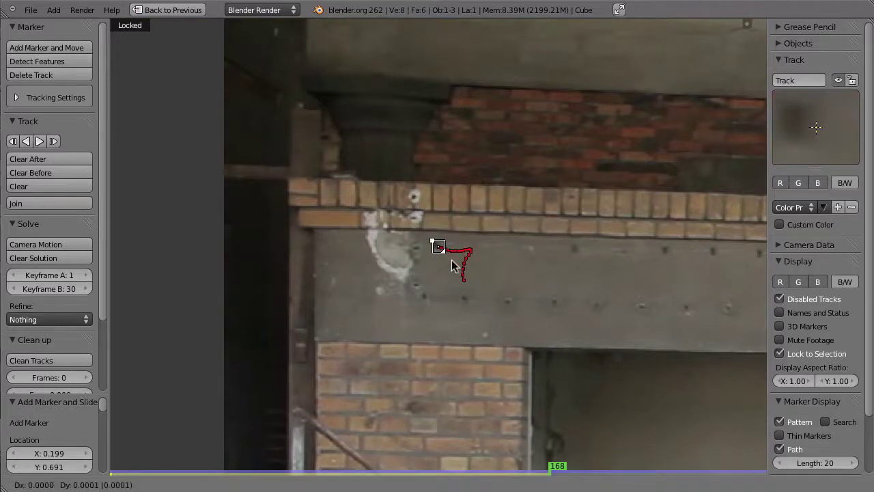
pyautogui.click(432, 249)
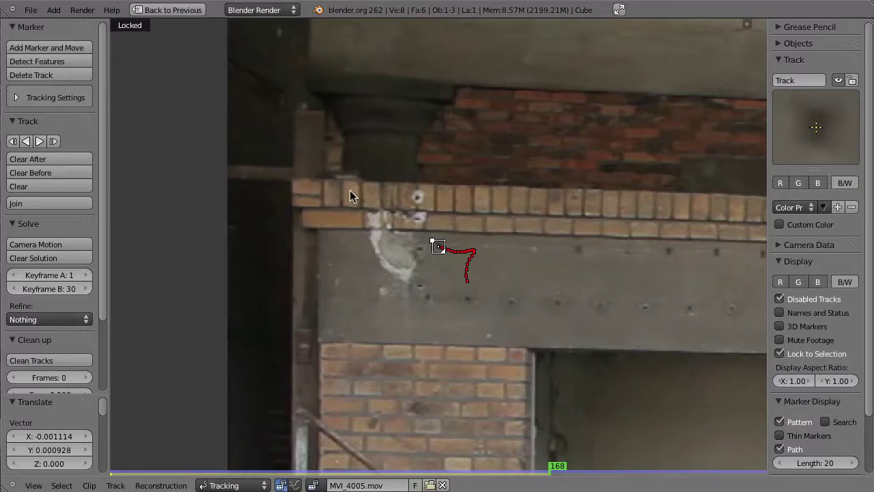
# Continue tracking the first marker forward to the end of the clip and lock the track.
pyautogui.hotkey('ctrl', 't')
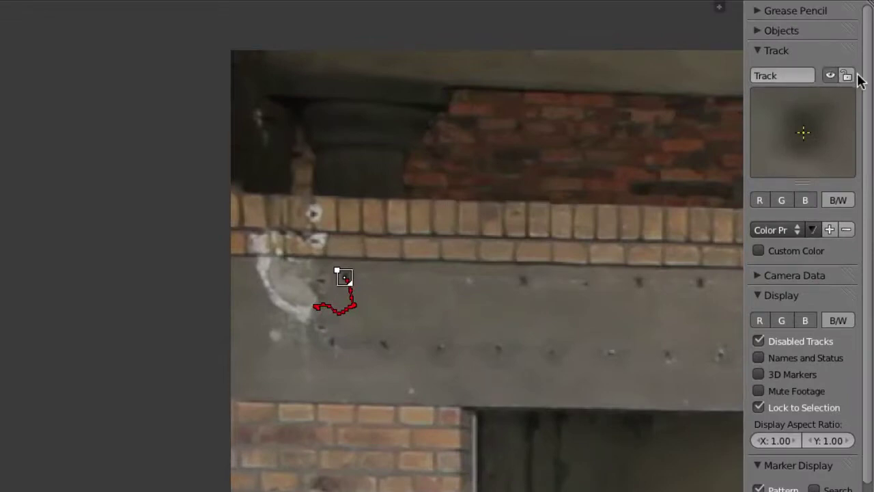
pyautogui.click(848, 77)
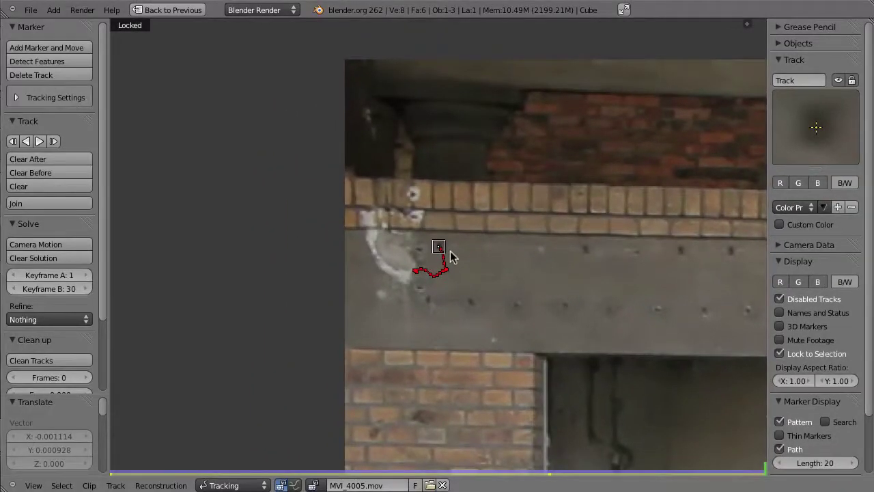
pyautogui.hotkey('ctrl', 'l')
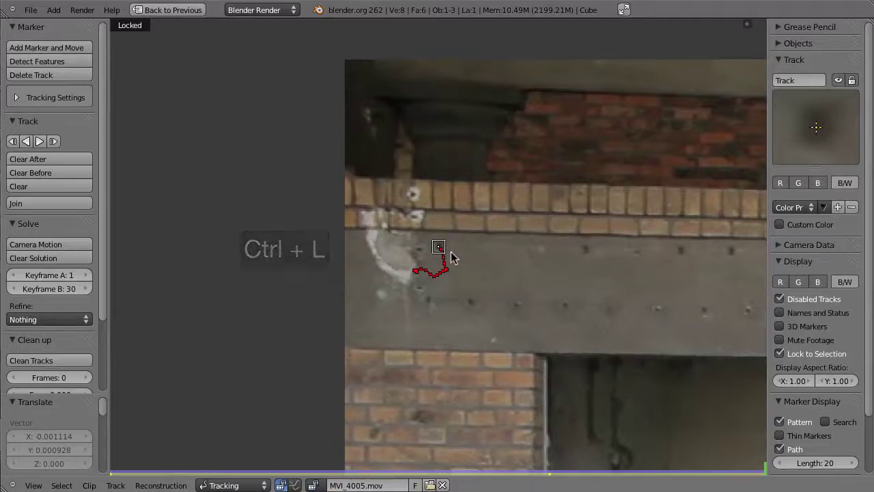
# Deselect the track, release the view lock, and try to move the locked marker.
pyautogui.press('a')
pyautogui.press('l')
pyautogui.scroll(2, 447, 243)
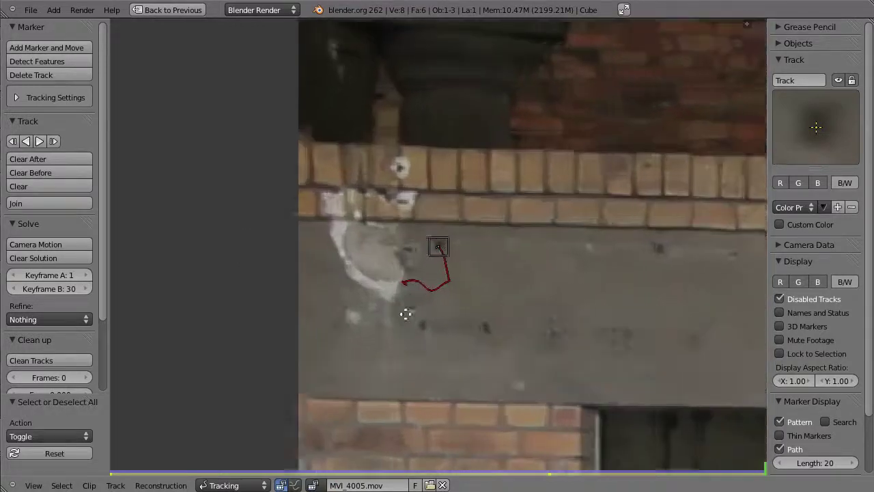
pyautogui.scroll(2, 439, 246)
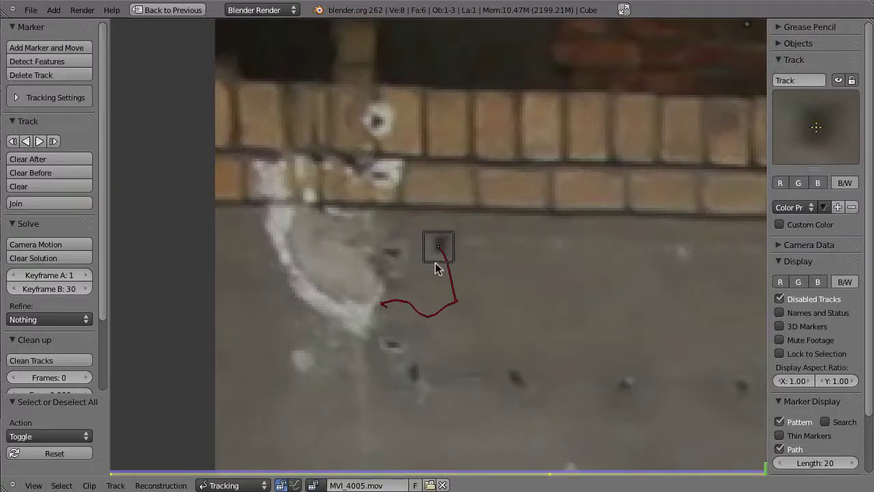
pyautogui.press('g')
# Return to frame 1, add a second marker at the corner between the column capital and red brick wall, and track it forward with the view locked.
pyautogui.hotkey('shift', 'Left')
pyautogui.scroll(-5, 472, 346)
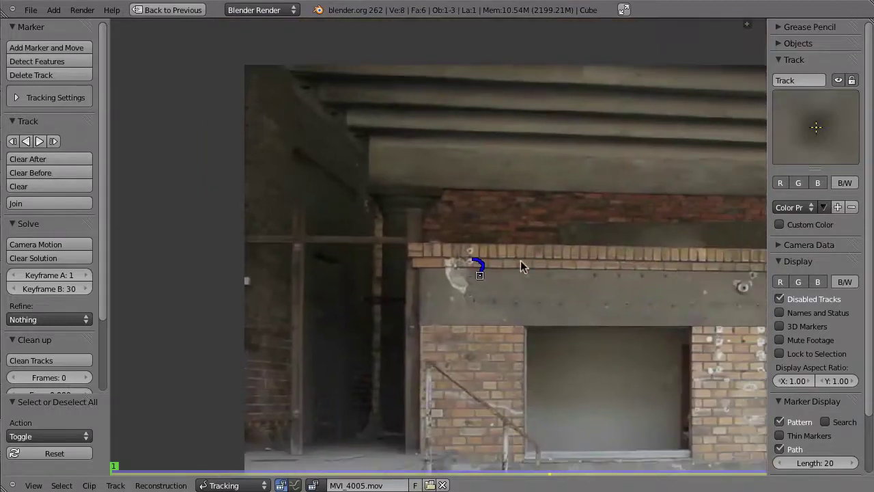
pyautogui.scroll(2, 520, 260)
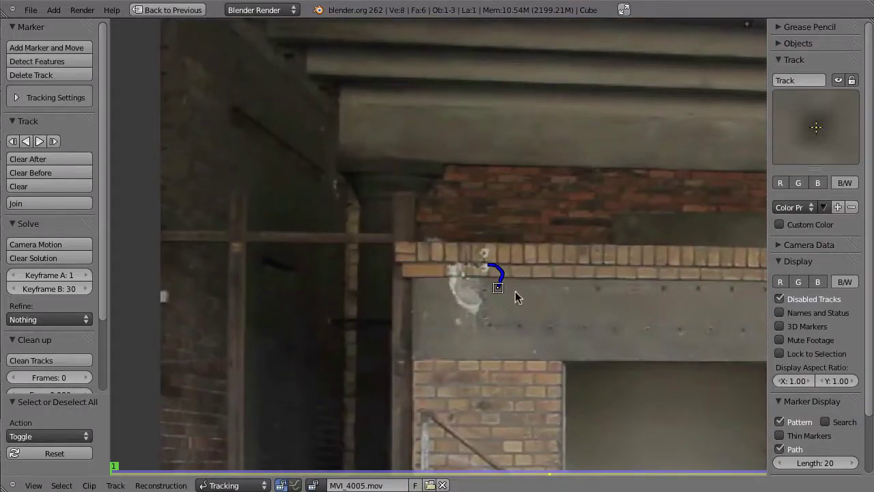
pyautogui.keyDown('ctrl'); pyautogui.click(448, 165); pyautogui.keyUp('ctrl')
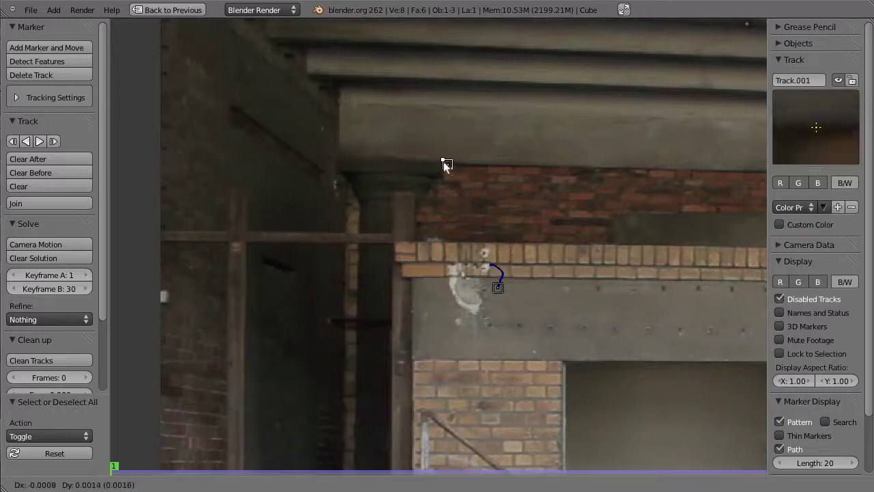
pyautogui.moveTo(478, 199); pyautogui.dragTo(388, 252, button='middle')
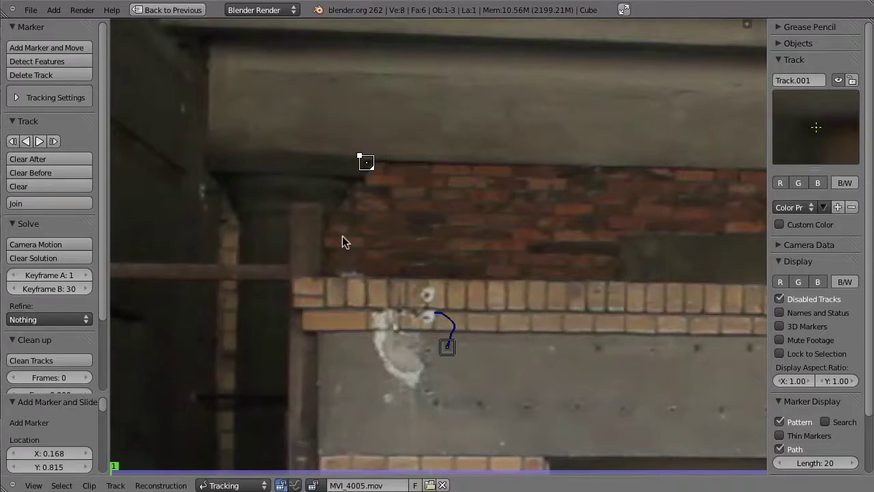
pyautogui.press('l')
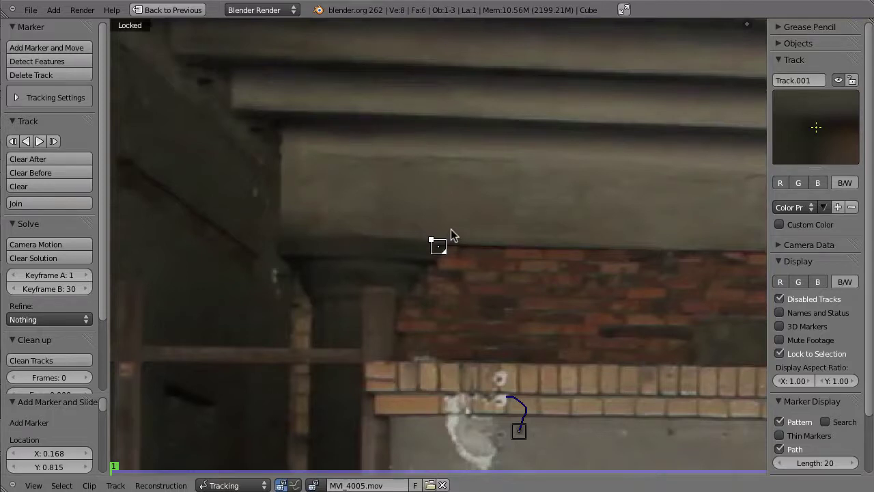
pyautogui.hotkey('ctrl', 't')
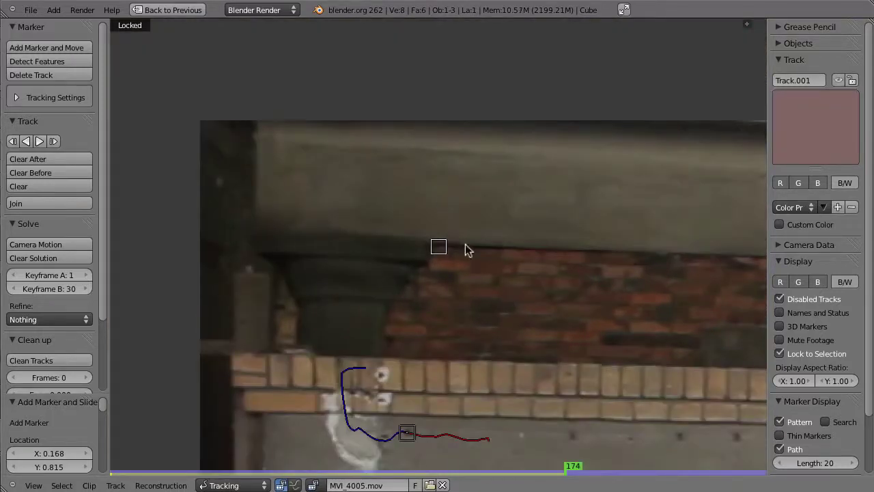
# Compare frames 173 and 174 and reposition the second marker onto the brick wall corner at frame 174.
pyautogui.press('Left')
pyautogui.press('Right')
pyautogui.press('Left')
pyautogui.press('Right')
pyautogui.press('Left')
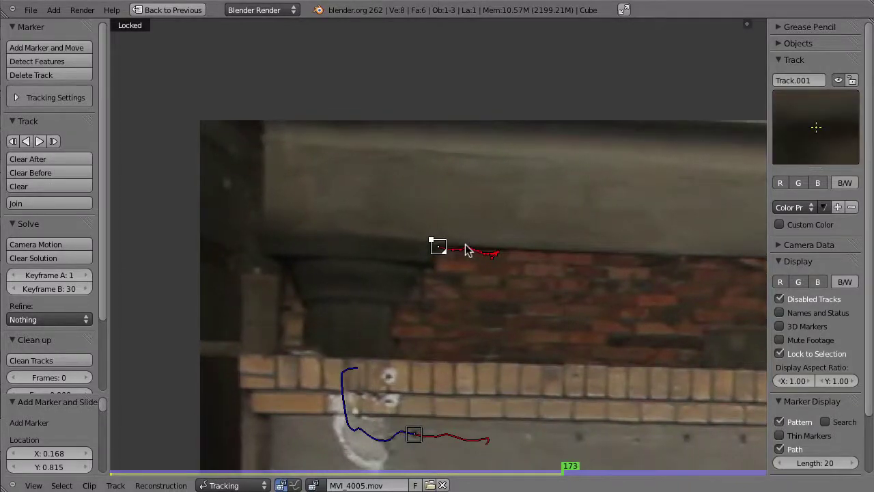
pyautogui.press('Right')
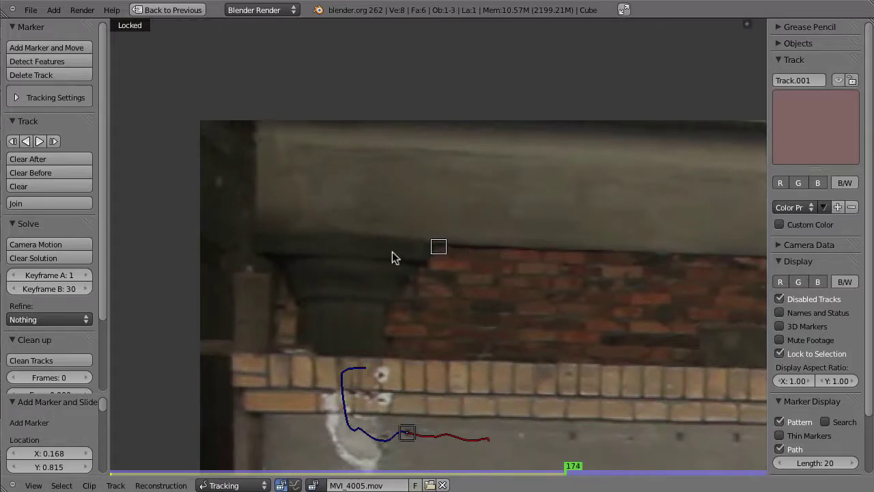
pyautogui.press('g')
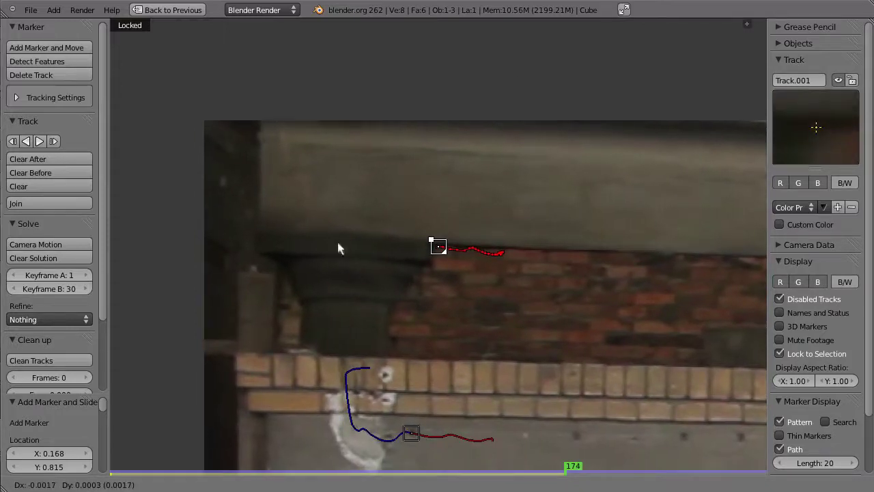
pyautogui.click(338, 244)
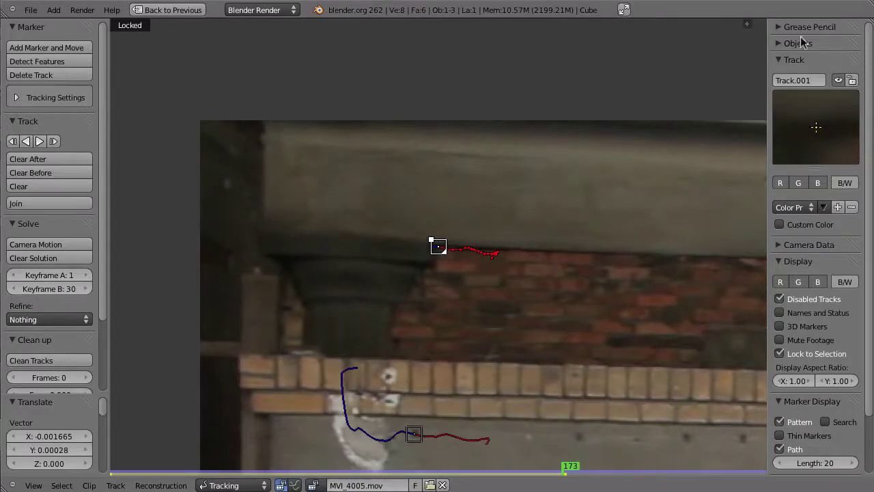
# Track the second marker forward to the end of the clip, lock the track, and go back to the first frame.
pyautogui.hotkey('alt', 'Right')
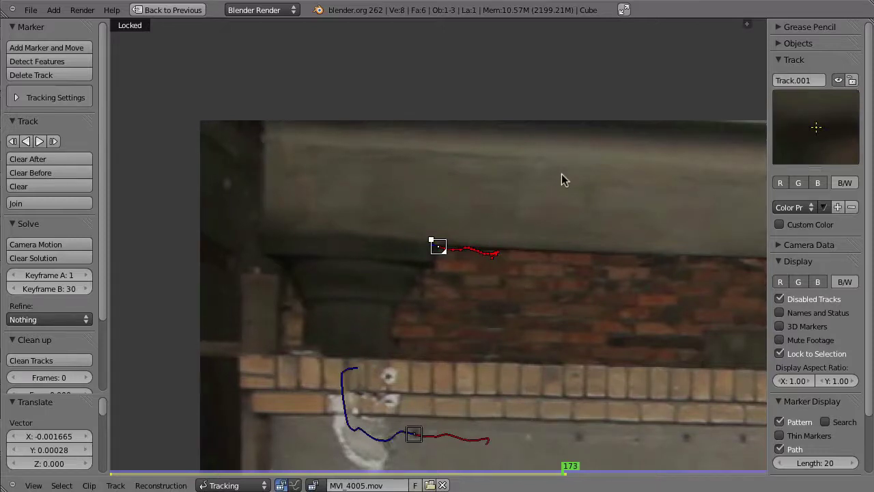
pyautogui.hotkey('ctrl', 't')
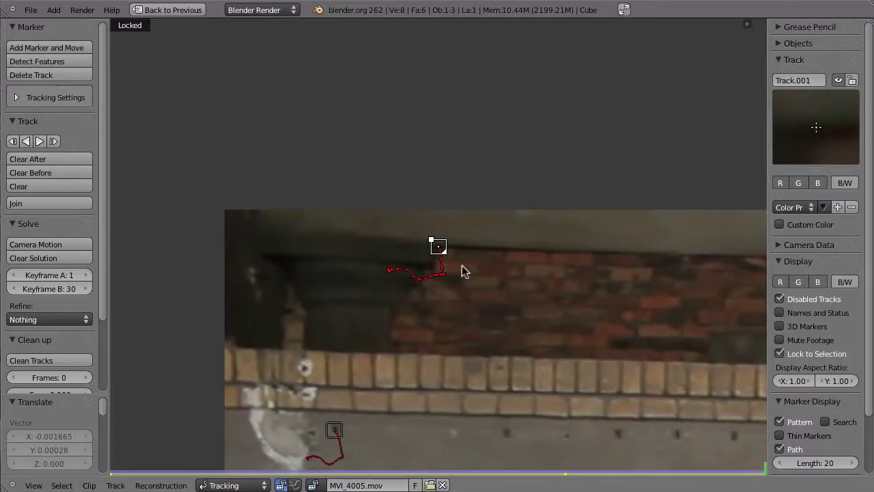
pyautogui.hotkey('ctrl', 'l')
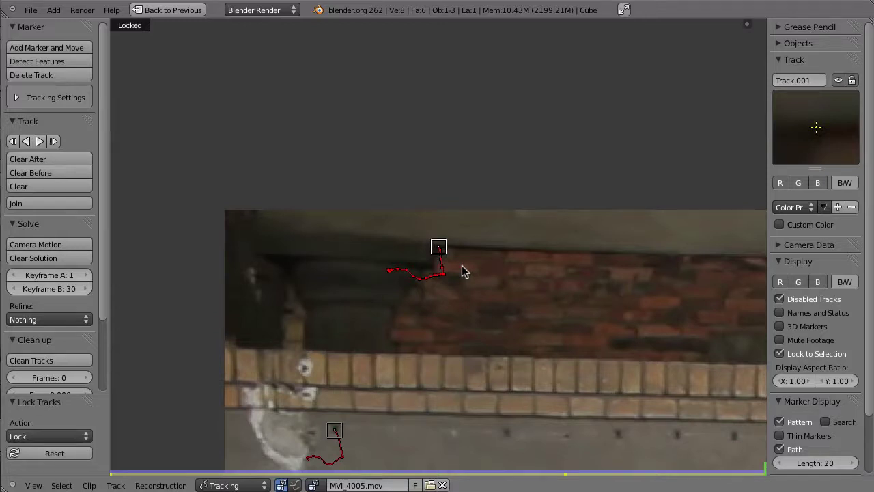
pyautogui.hotkey('shift', 'Left')
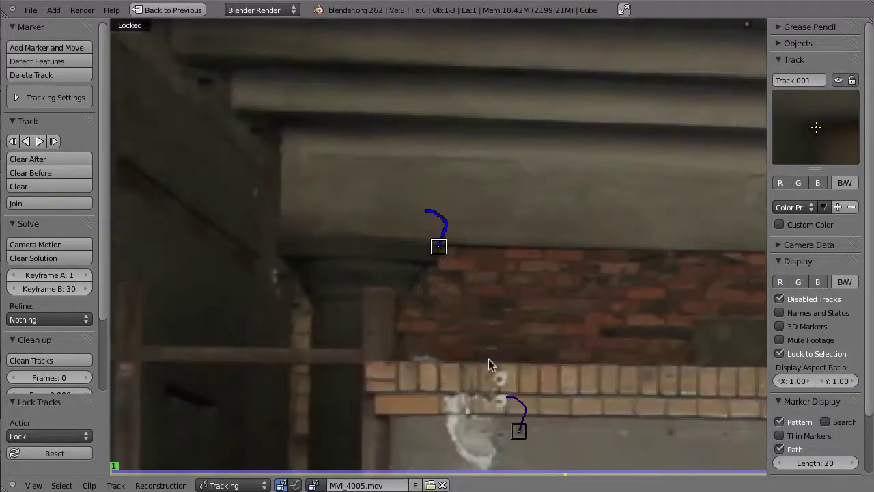
# Add a marker on the left dark hole in the round concrete column at frame 1, center it, and clear its remaining path.
pyautogui.scroll(-4, 506, 269)
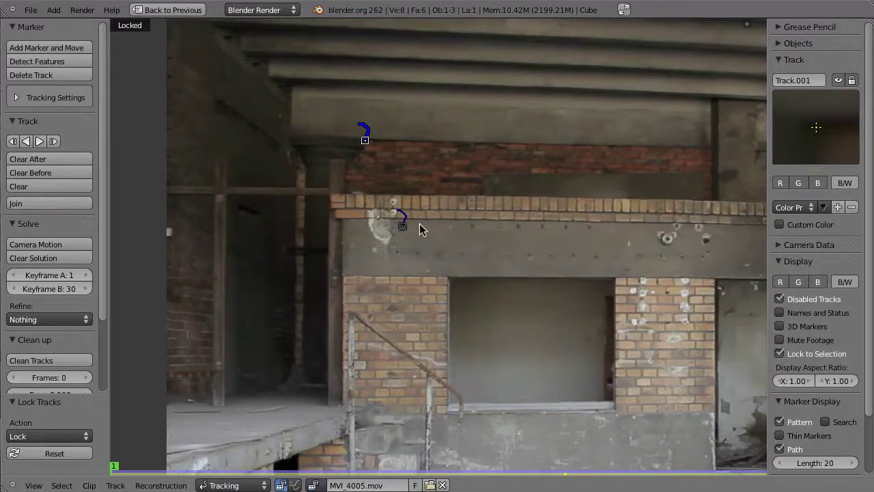
pyautogui.keyDown('ctrl'); pyautogui.moveTo(462, 322); pyautogui.dragTo(416, 280, button='middle'); pyautogui.keyUp('ctrl')
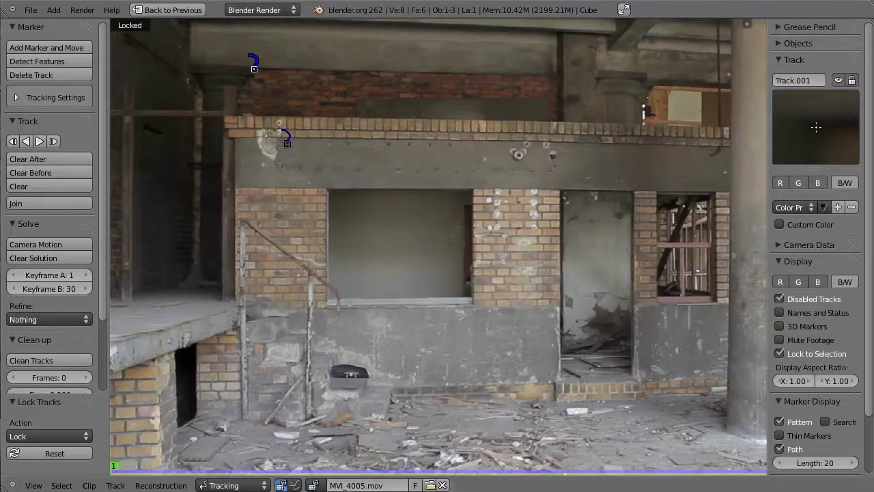
pyautogui.hotkey('alt', 'a')
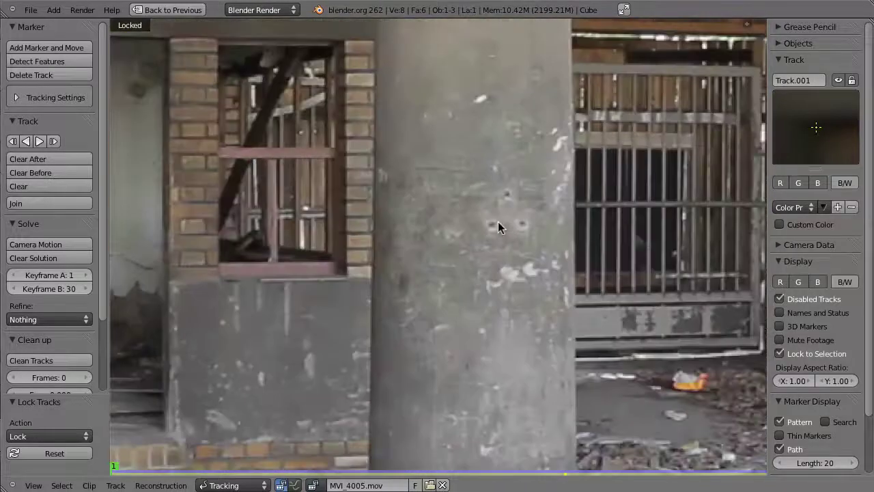
pyautogui.keyDown('ctrl'); pyautogui.click(491, 222); pyautogui.keyUp('ctrl')
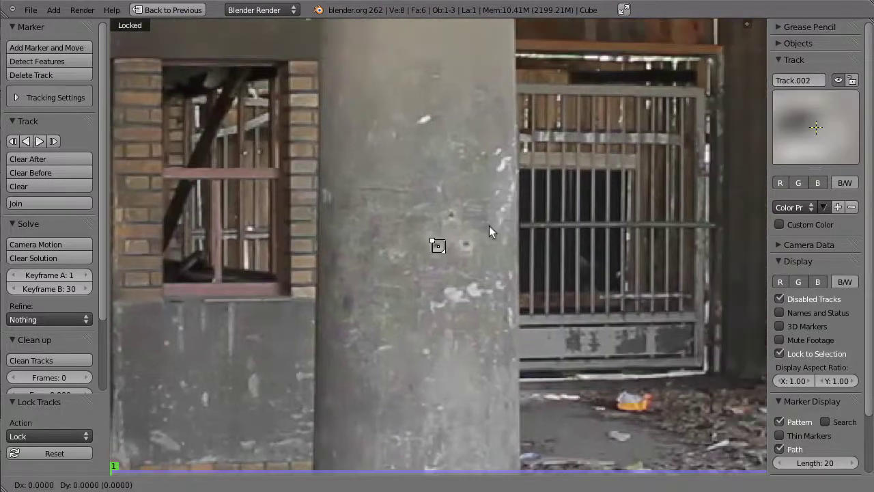
pyautogui.moveTo(455, 264)
pyautogui.mouseDown()
pyautogui.moveTo(433, 244)
pyautogui.moveTo(517, 196)
pyautogui.moveTo(478, 220)
pyautogui.moveTo(501, 222)
pyautogui.moveTo(392, 279)
pyautogui.mouseUp()
pyautogui.hotkey('alt', 't')
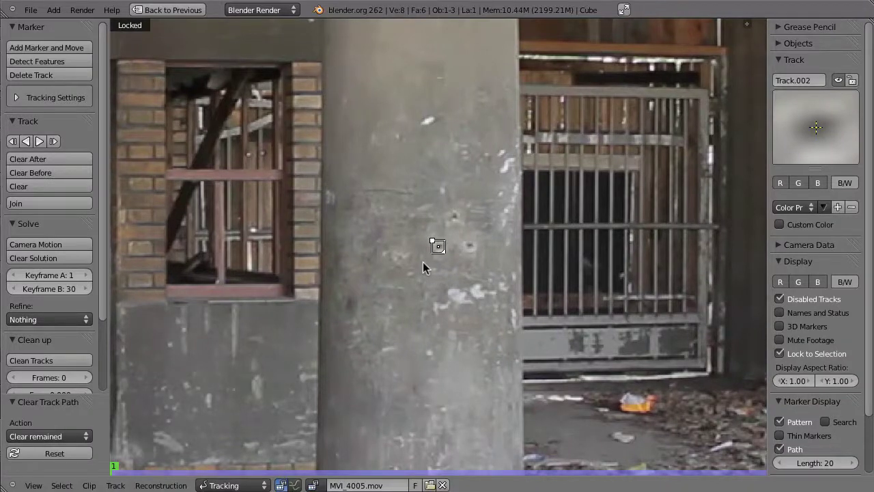
# Set the playback speed to Double in the column marker's tracking settings.
pyautogui.scroll(-3, 781, 337)
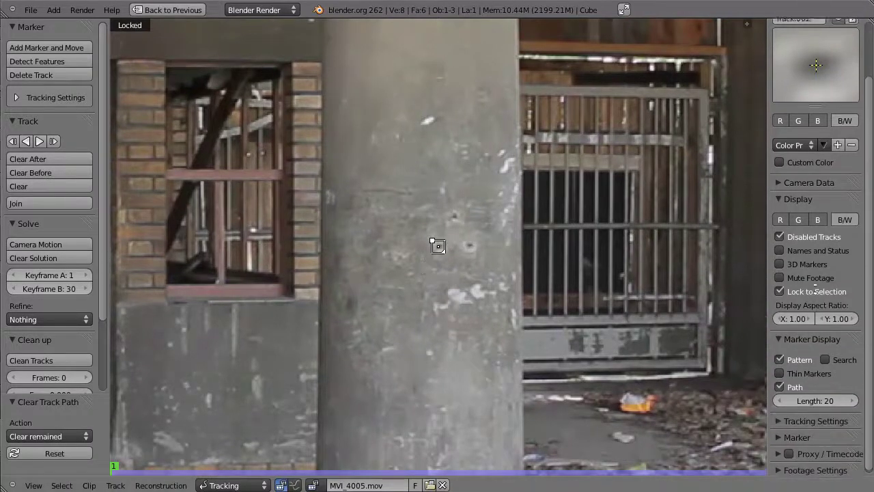
pyautogui.click(782, 340)
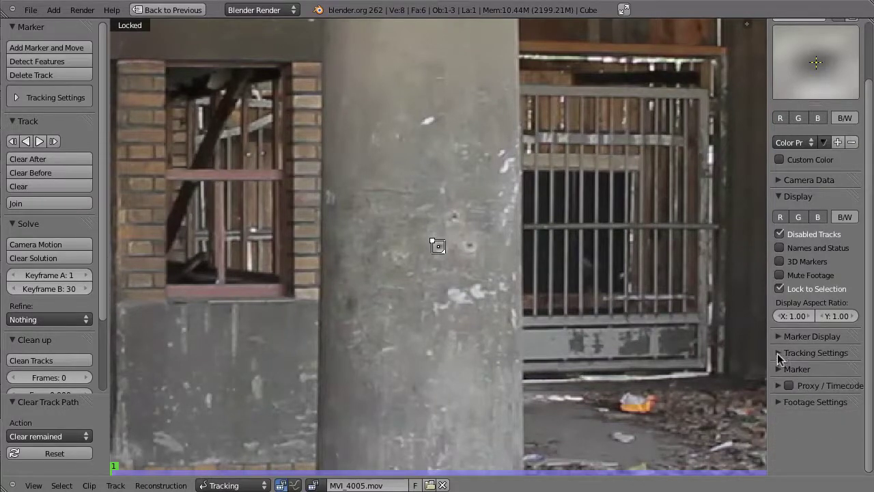
pyautogui.click(782, 354)
pyautogui.scroll(-2, 833, 438)
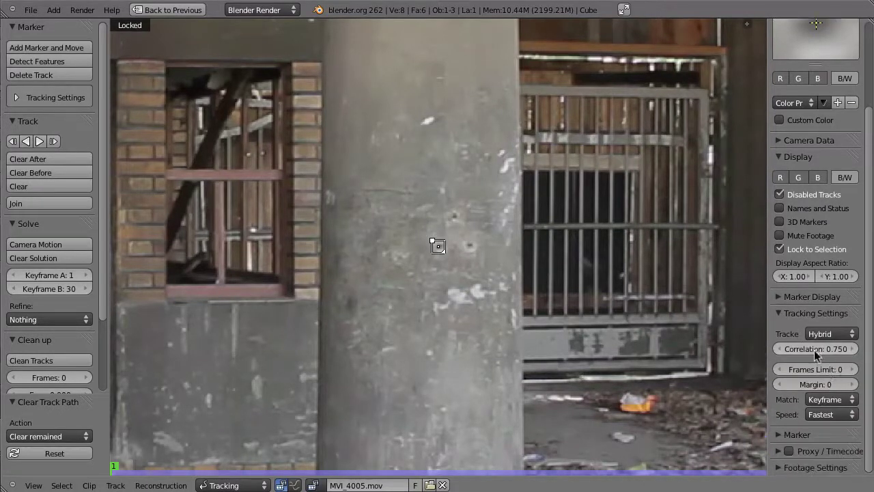
pyautogui.click(824, 414)
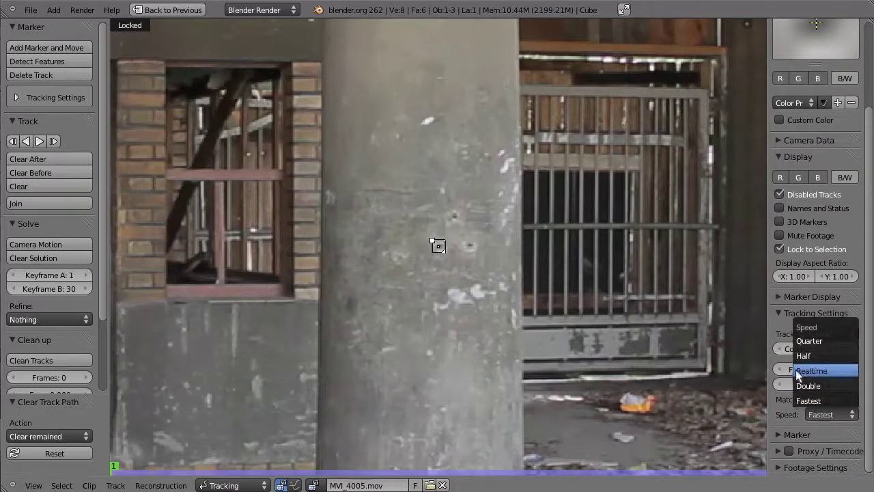
pyautogui.click(828, 386)
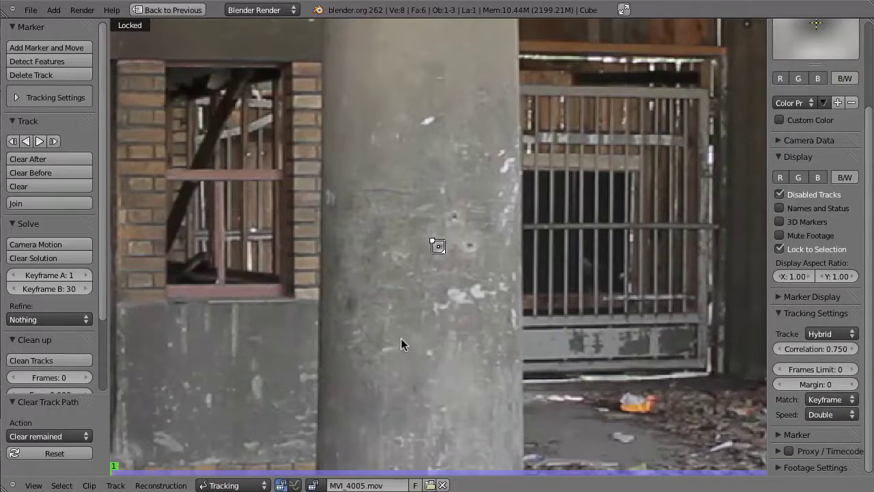
# Track the column marker forward to the end of the clip and lock the track.
pyautogui.hotkey('ctrl', 't')
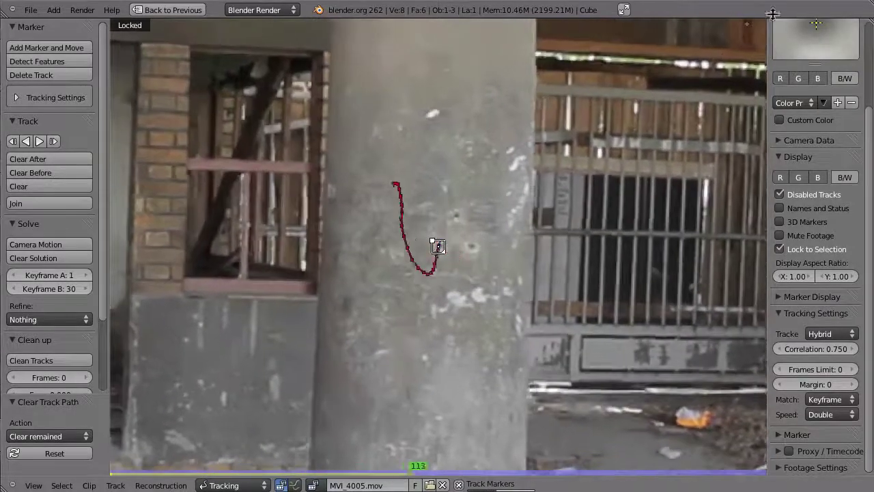
pyautogui.scroll(3, 827, 87)
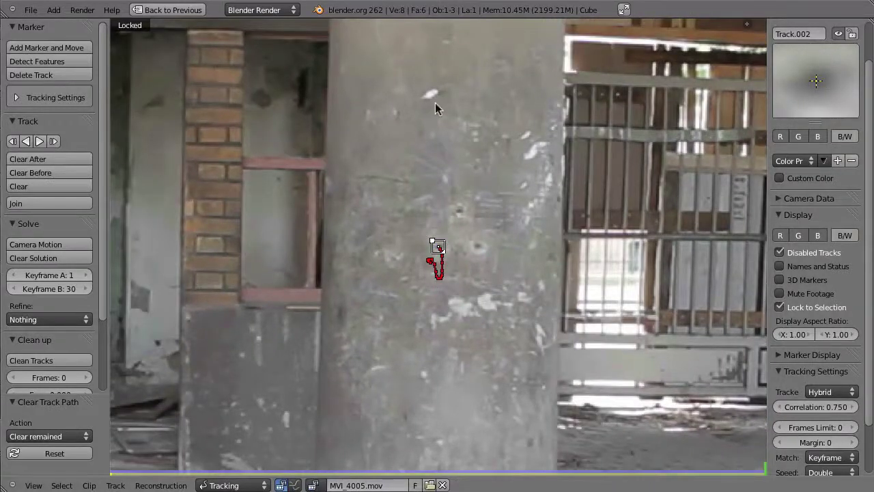
pyautogui.hotkey('ctrl', 'l')
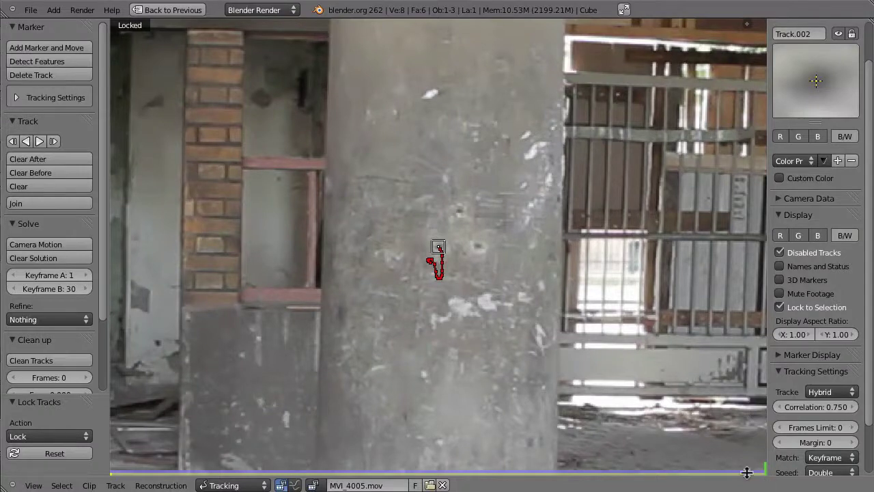
# Add a marker at the last frame on the dark hole beside the brick wall's window, and track it backward through the clip.
pyautogui.hotkey('alt', 'a')
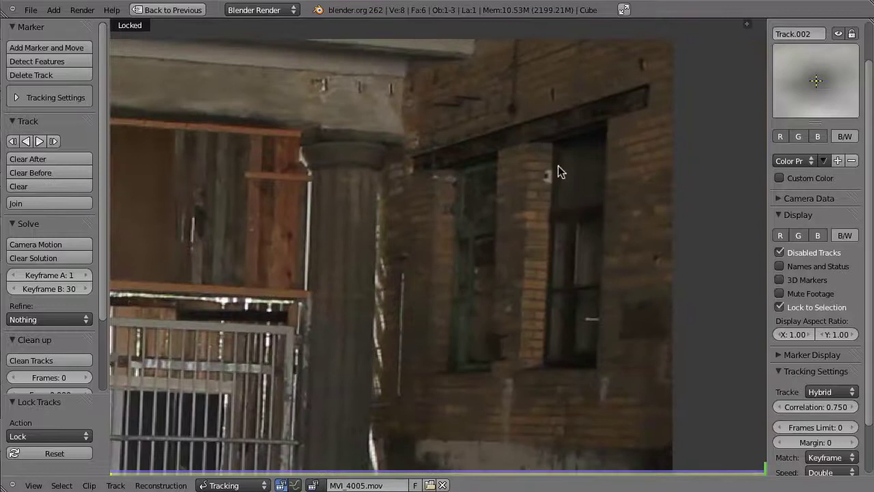
pyautogui.keyDown('ctrl'); pyautogui.click(547, 174); pyautogui.keyUp('ctrl')
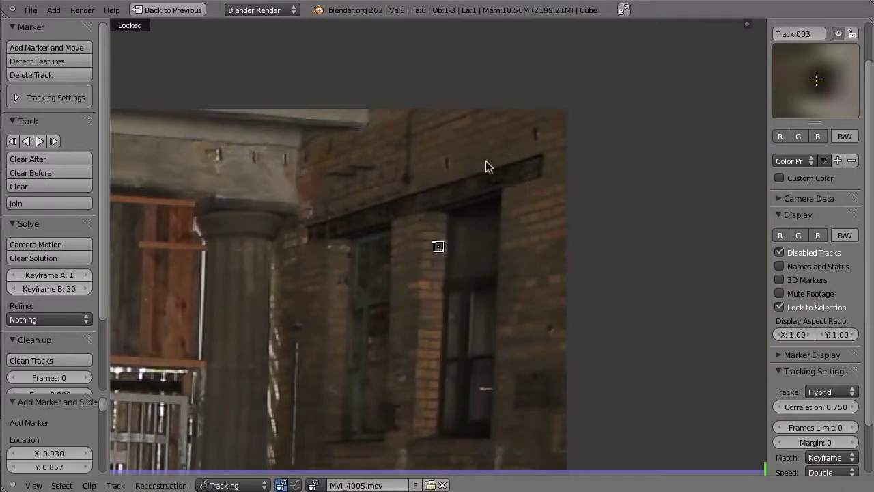
pyautogui.scroll(3, 486, 164)
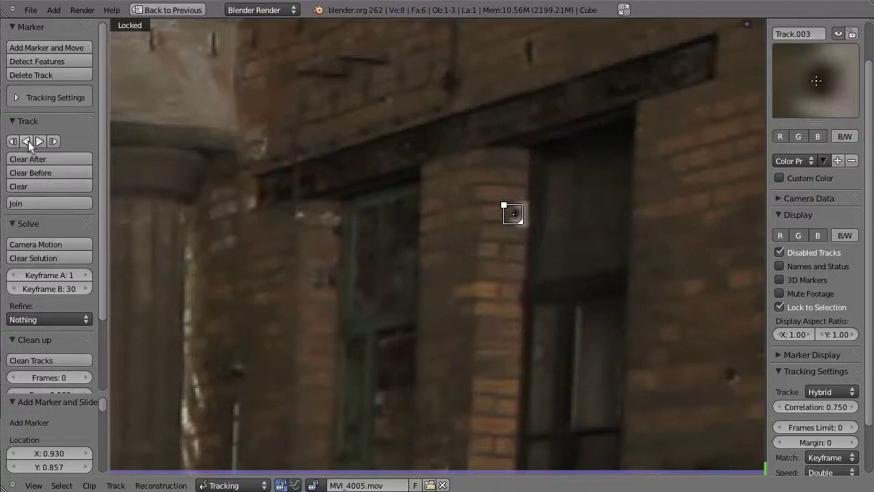
pyautogui.click(28, 141)
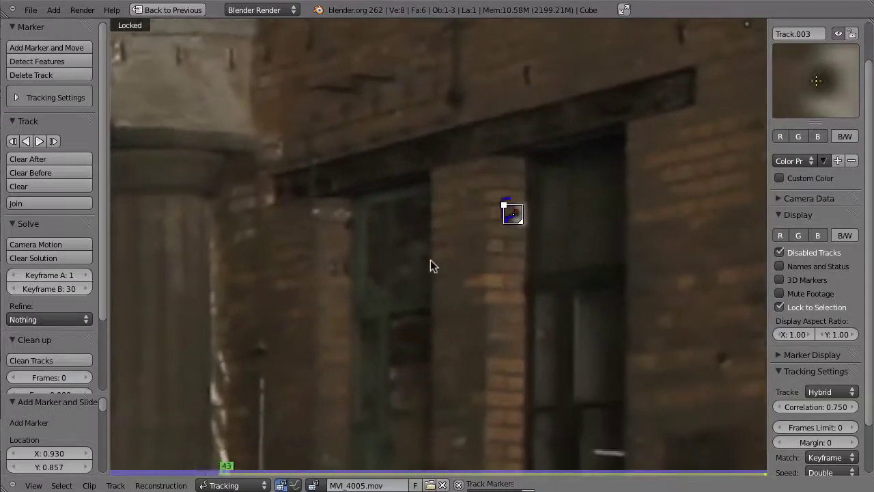
# Scrub through the clip to check the window-side track and go back to the first frame.
pyautogui.click(134, 468)
pyautogui.moveTo(134, 468)
pyautogui.mouseDown()
pyautogui.moveTo(742, 465)
pyautogui.moveTo(483, 467)
pyautogui.moveTo(530, 467)
pyautogui.moveTo(285, 440)
pyautogui.mouseUp()
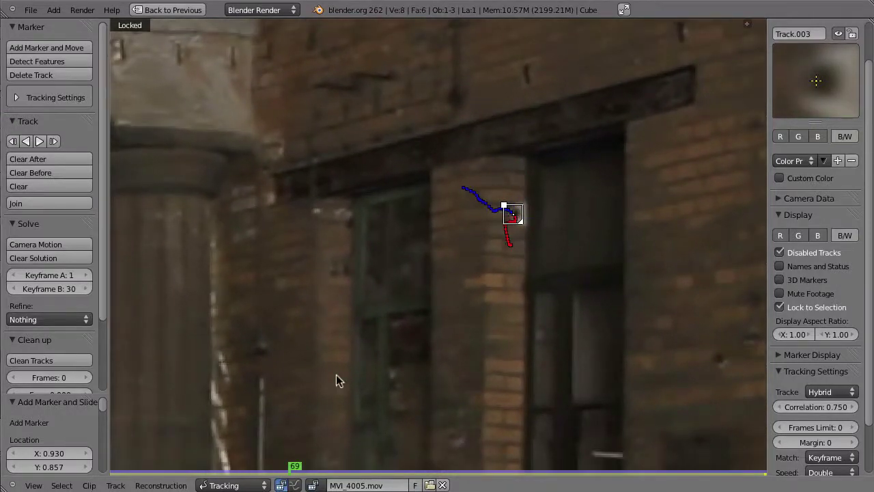
pyautogui.hotkey('shift', 'Left')
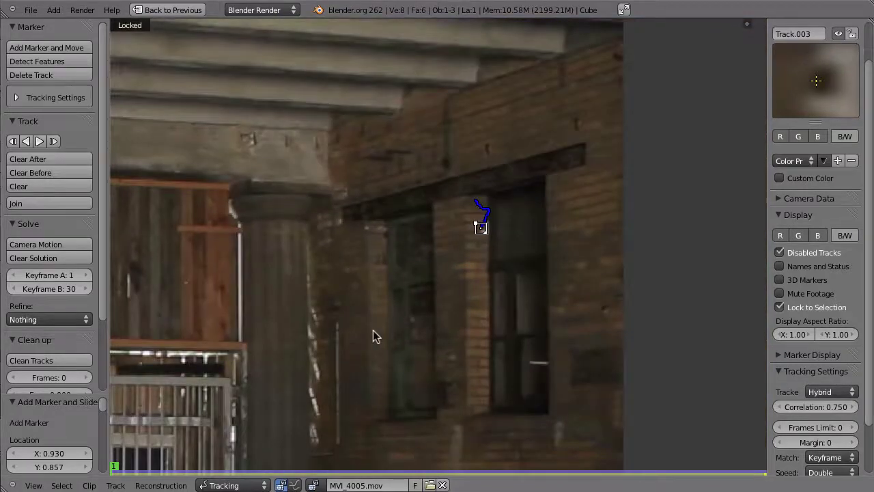
# Deselect the window-side track and add a marker on the small white stone on the foreground floor at frame 1.
pyautogui.scroll(-1, 386, 308)
pyautogui.hotkey('alt', 'a')
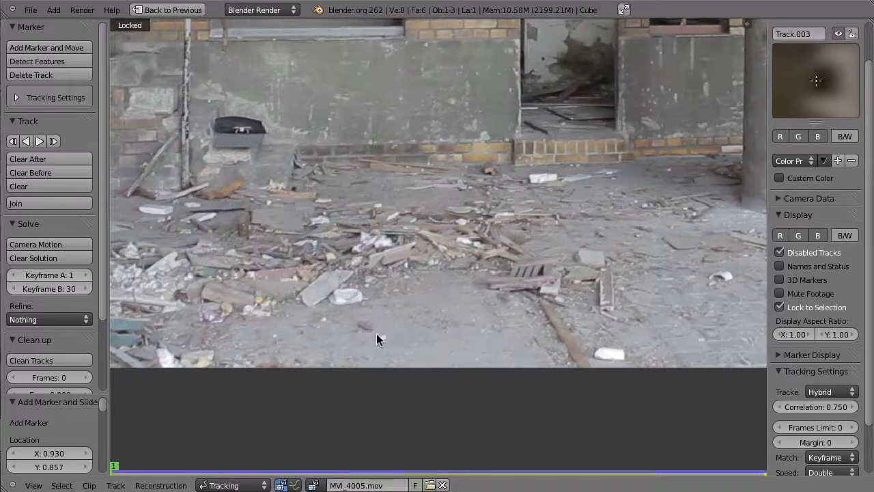
pyautogui.keyDown('ctrl'); pyautogui.click(376, 337); pyautogui.keyUp('ctrl')
pyautogui.moveTo(373, 337)
pyautogui.mouseDown()
pyautogui.moveTo(428, 351)
pyautogui.moveTo(405, 334)
pyautogui.mouseUp()
pyautogui.scroll(3, 402, 392)
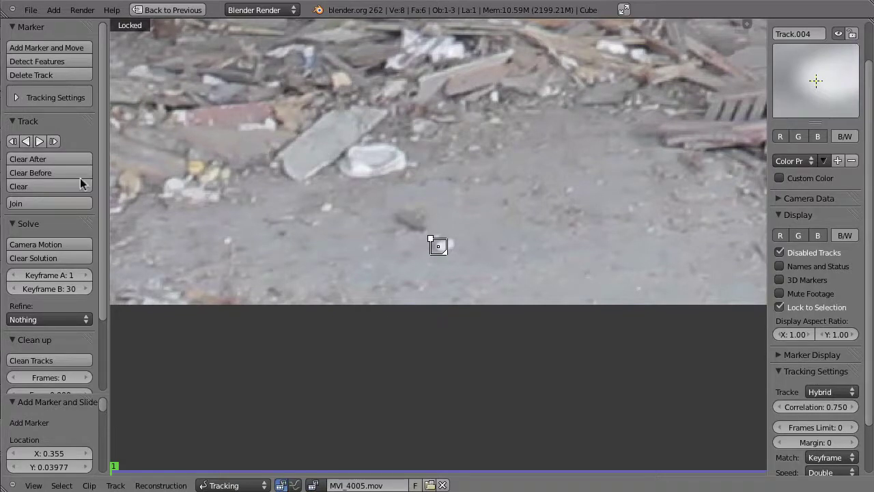
# Expand the default tracking settings and marker display options, and turn on display of the search area.
pyautogui.click(14, 100)
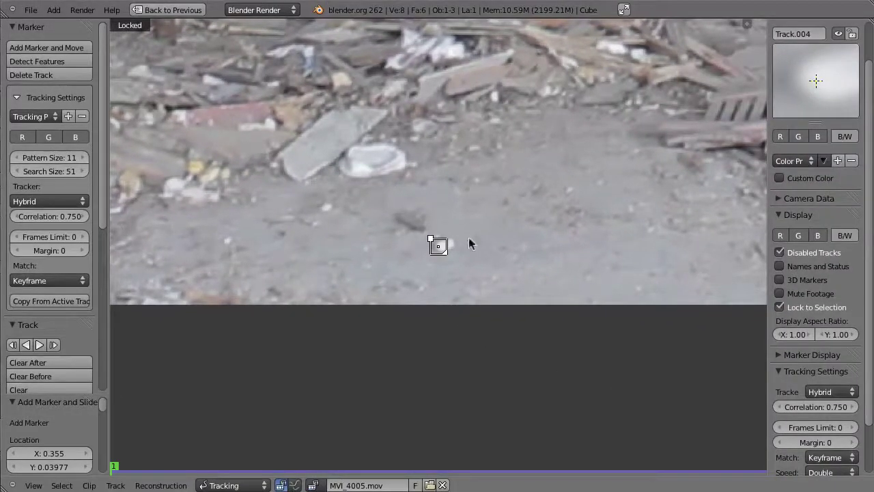
pyautogui.click(782, 357)
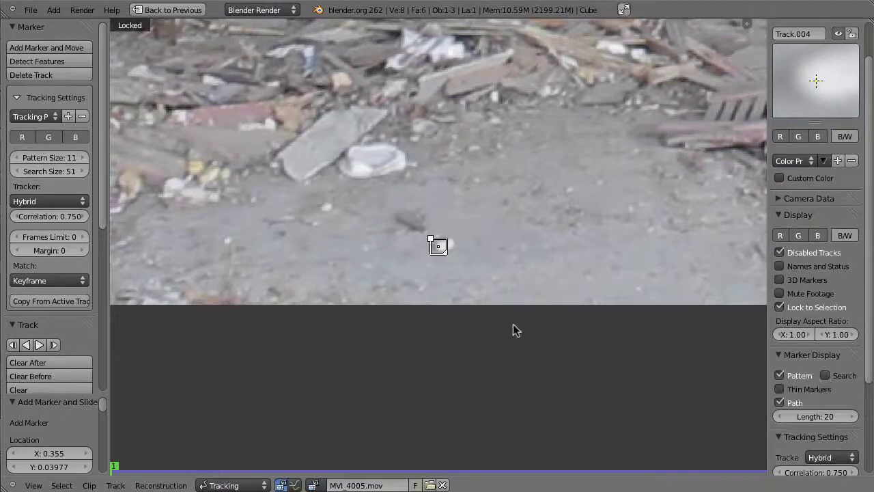
pyautogui.hotkey('alt', 's')
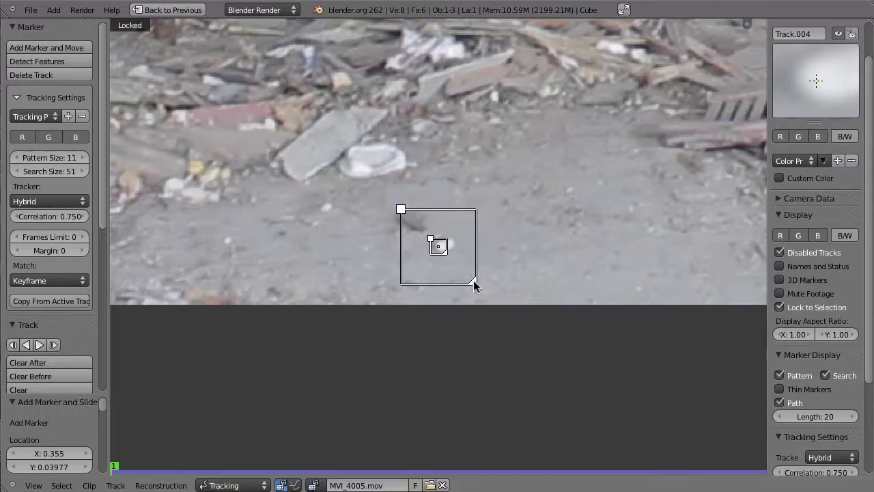
# Inspect the floor marker's numeric properties and enlarge its search area to about 54.71 by 54.71.
pyautogui.moveTo(474, 280)
pyautogui.mouseDown()
pyautogui.moveTo(484, 290)
pyautogui.moveTo(477, 273)
pyautogui.mouseUp()
pyautogui.scroll(-5, 840, 328)
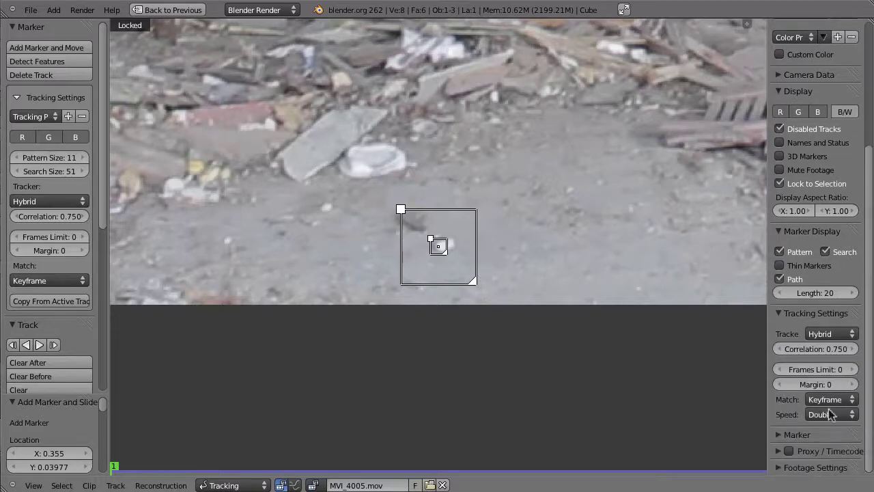
pyautogui.click(778, 434)
pyautogui.scroll(-6, 778, 383)
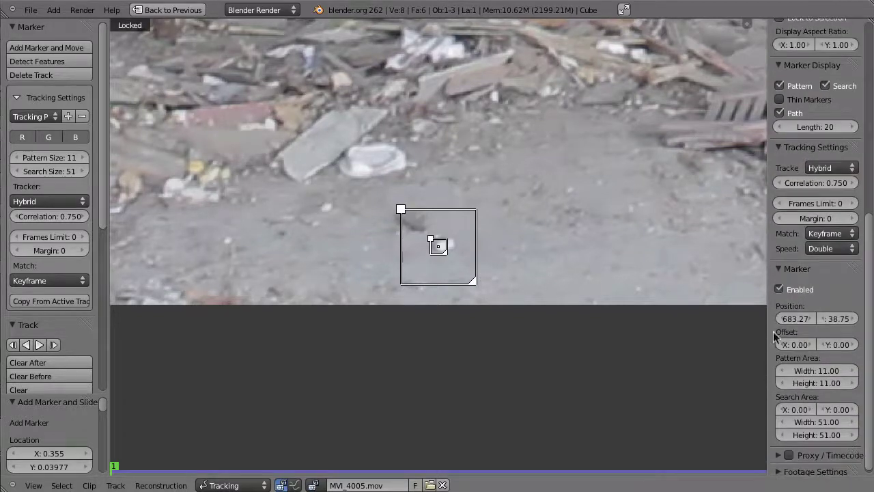
pyautogui.moveTo(772, 336); pyautogui.dragTo(736, 383)
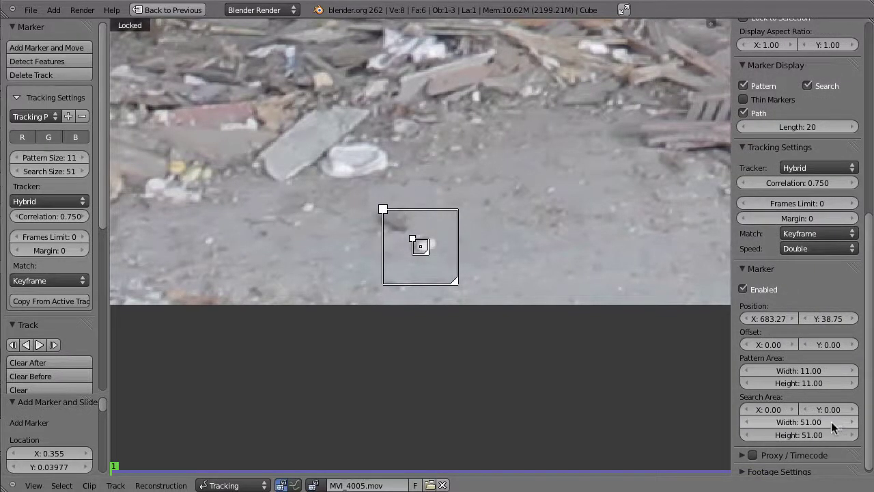
pyautogui.moveTo(462, 283)
pyautogui.mouseDown()
pyautogui.moveTo(474, 297)
pyautogui.moveTo(443, 269)
pyautogui.moveTo(461, 287)
pyautogui.mouseUp()
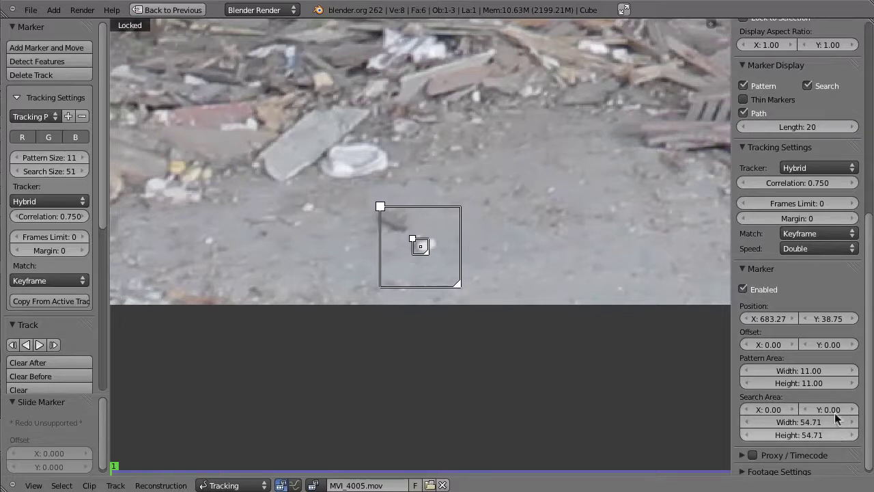
pyautogui.click(741, 271)
pyautogui.scroll(5, 778, 273)
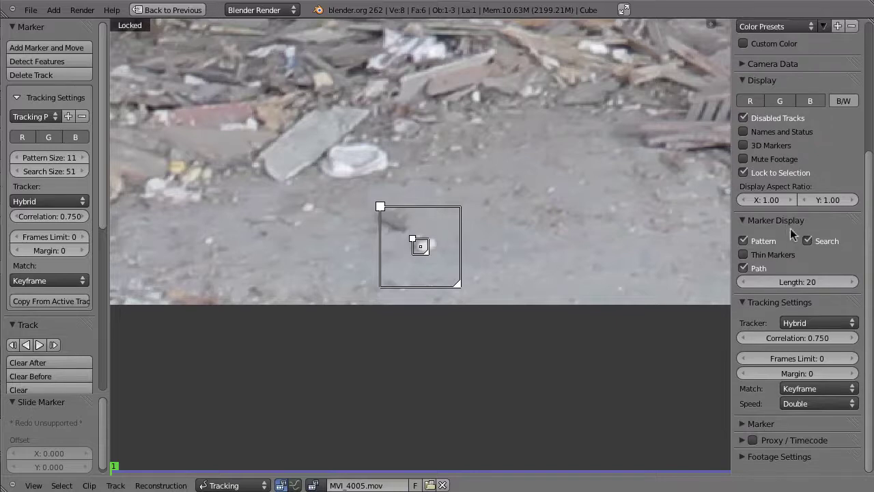
pyautogui.scroll(6, 765, 260)
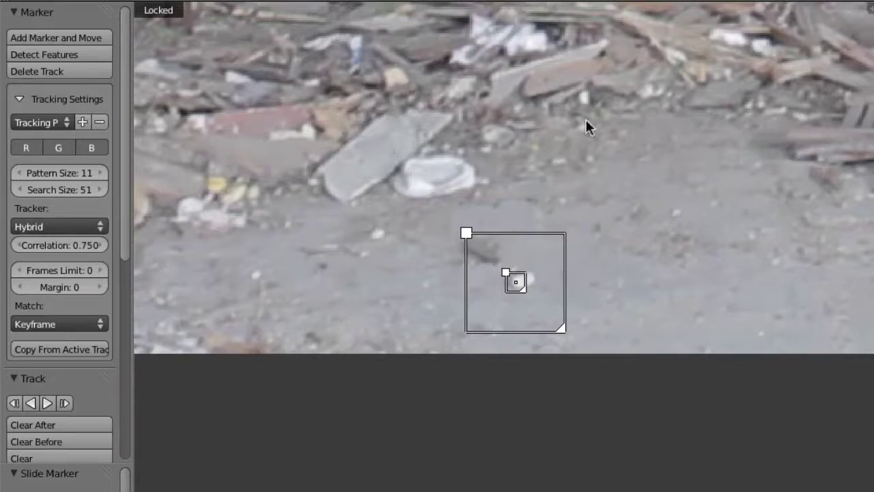
# Choose Hybrid as the default tracker, track the floor marker forward, and return to the first frame.
pyautogui.click(82, 225)
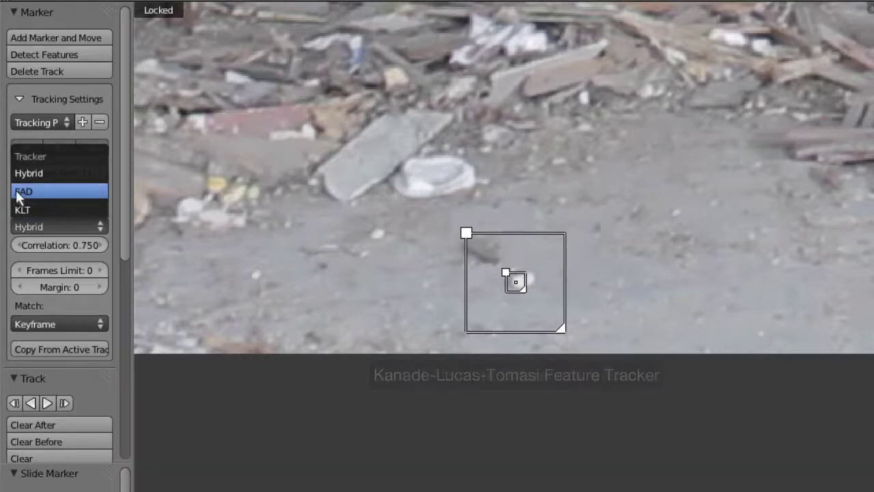
pyautogui.click(46, 173)
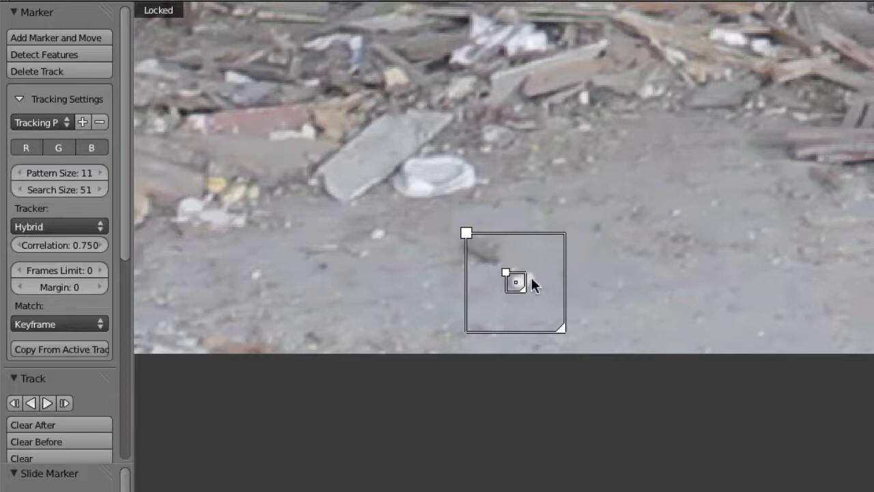
pyautogui.hotkey('ctrl', 't')
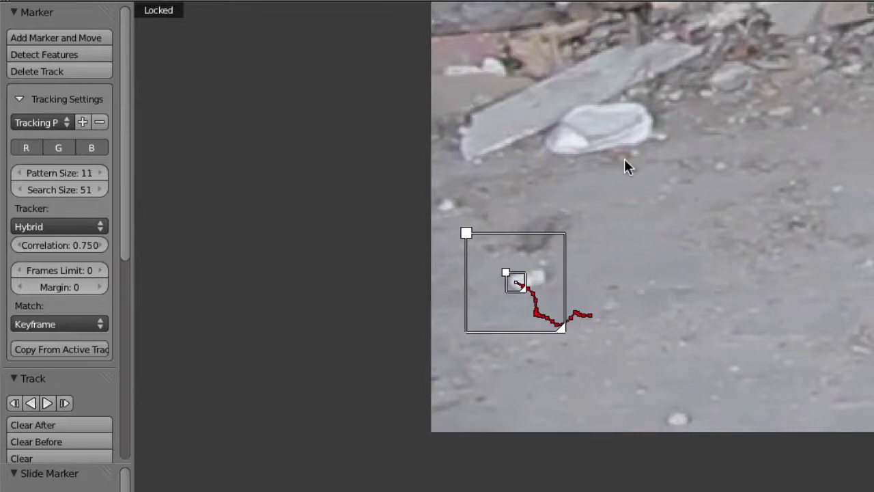
pyautogui.hotkey('shift', 'Left')
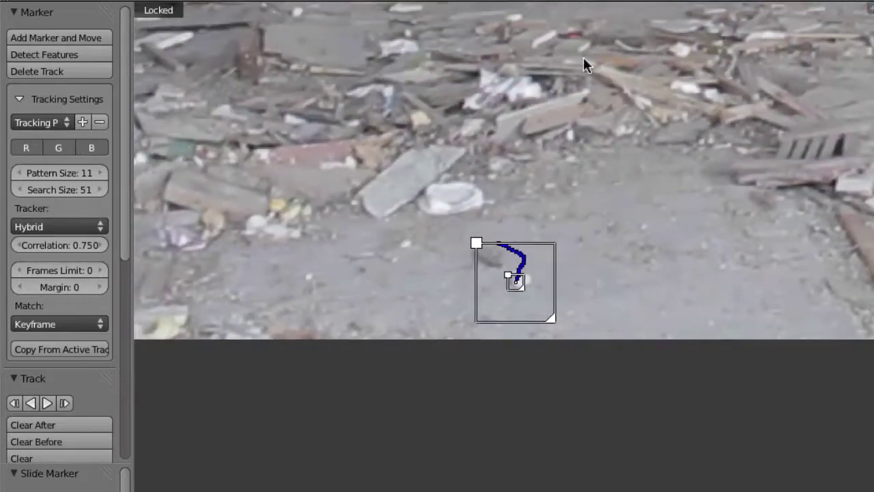
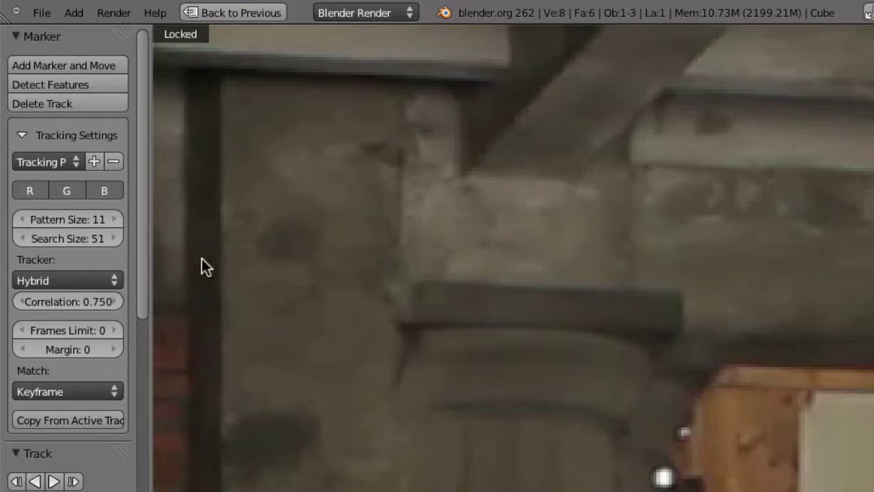
# Choose SAD as the default tracker, add a marker on the dark wall ledge's outer corner, and track it forward.
pyautogui.click(37, 280)
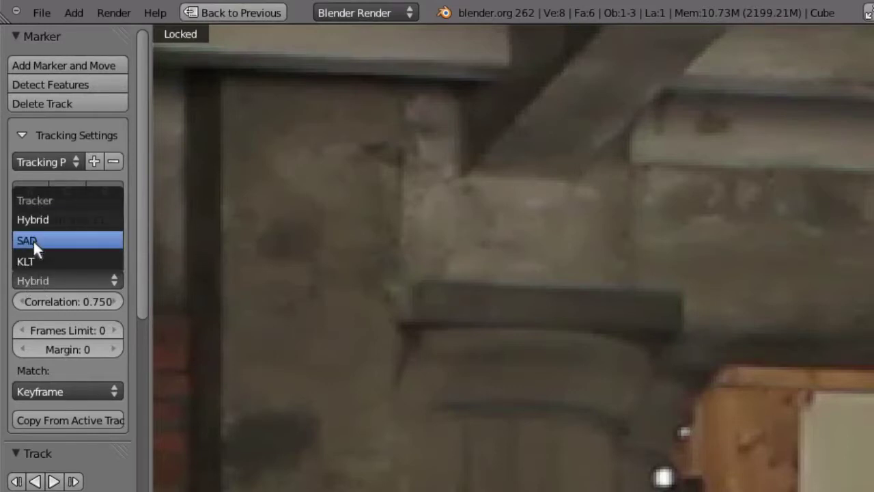
pyautogui.click(31, 241)
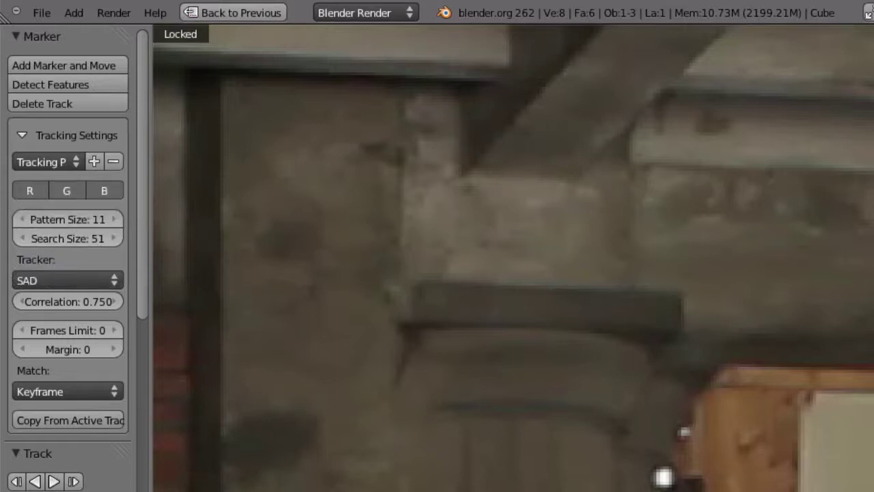
pyautogui.keyDown('ctrl'); pyautogui.click(663, 290); pyautogui.keyUp('ctrl')
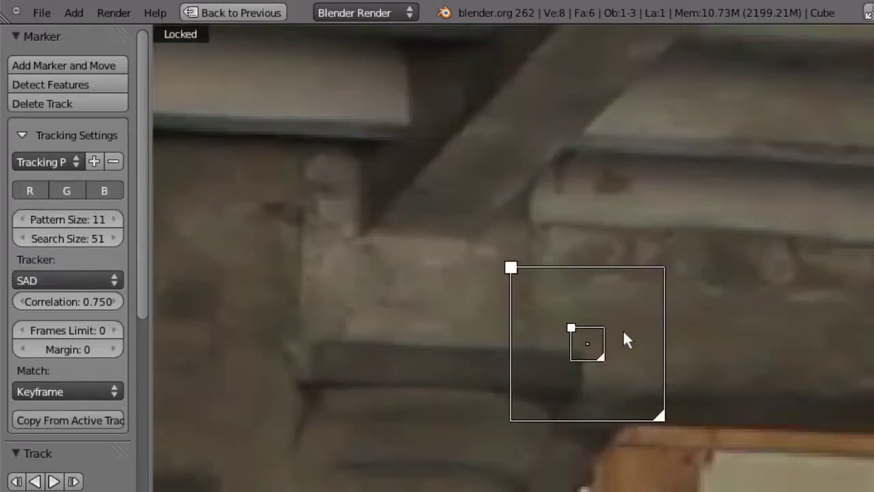
pyautogui.hotkey('ctrl', 't')
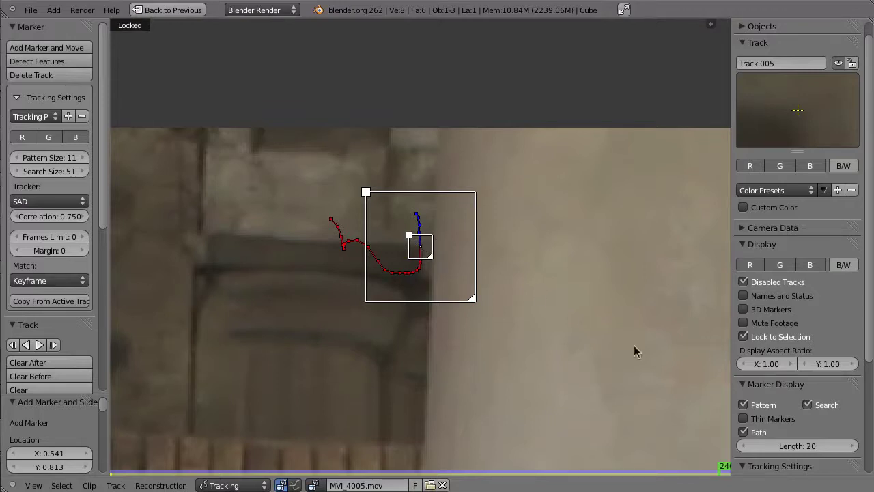
# Step back and forth through the last tracked frames to examine where the ledge-corner marker leaves its feature.
pyautogui.click(729, 472)
pyautogui.scroll(2, 407, 273)
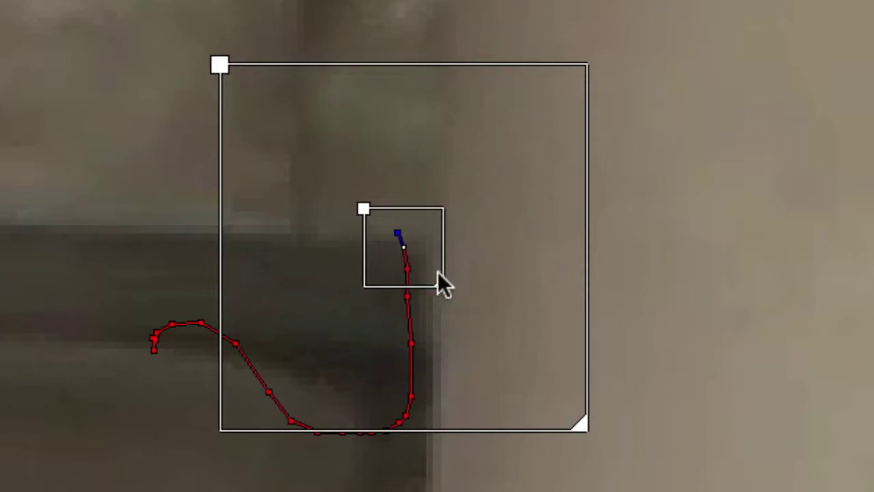
pyautogui.press('Left')
pyautogui.press('Right')
pyautogui.press('Left')
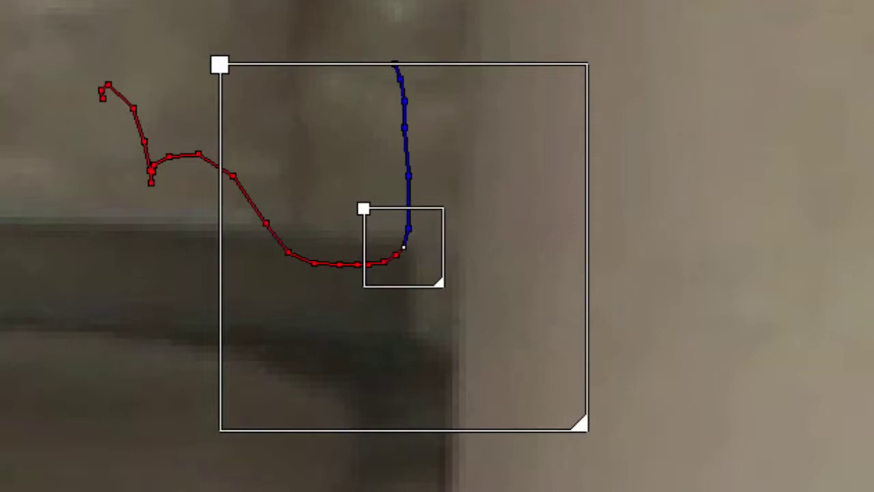
pyautogui.press('Right')
pyautogui.press('Left')
pyautogui.press('Right')
pyautogui.press('Left')
pyautogui.press('Left')
pyautogui.press('Left')
pyautogui.press('Left')
pyautogui.press('Left')
pyautogui.press('Left')
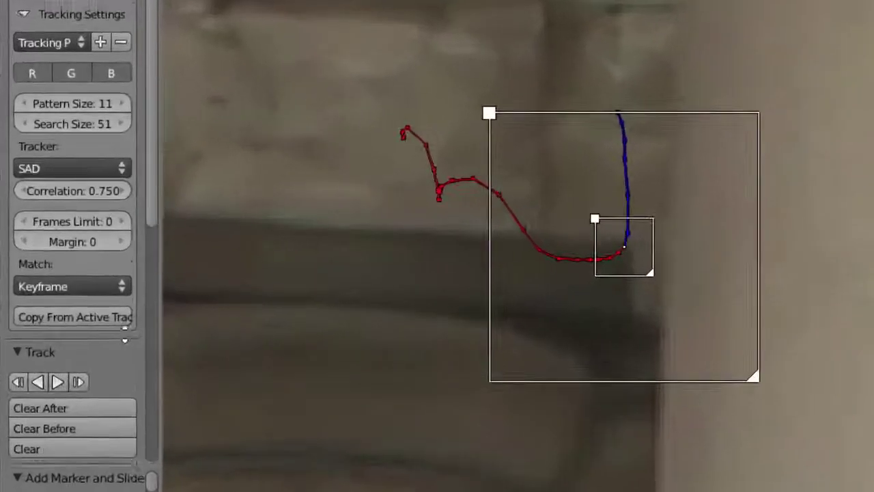
# Clear the ledge-corner track's path after frame 244 and check the frames around the cut.
pyautogui.scroll(-5, 109, 211)
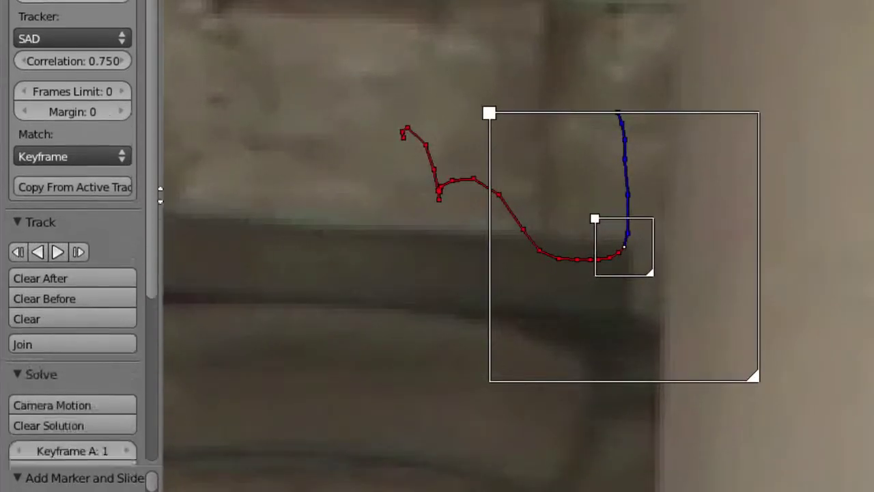
pyautogui.scroll(-1, 45, 215)
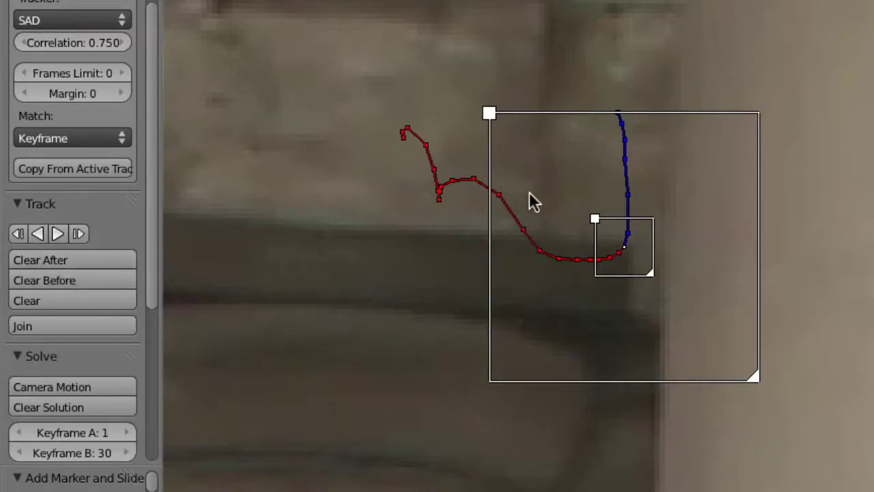
pyautogui.hotkey('alt', 't')
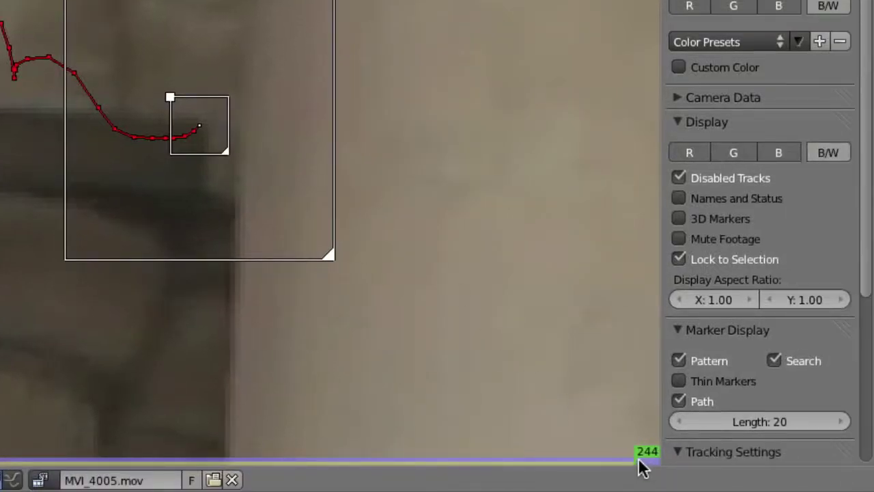
pyautogui.click(644, 465)
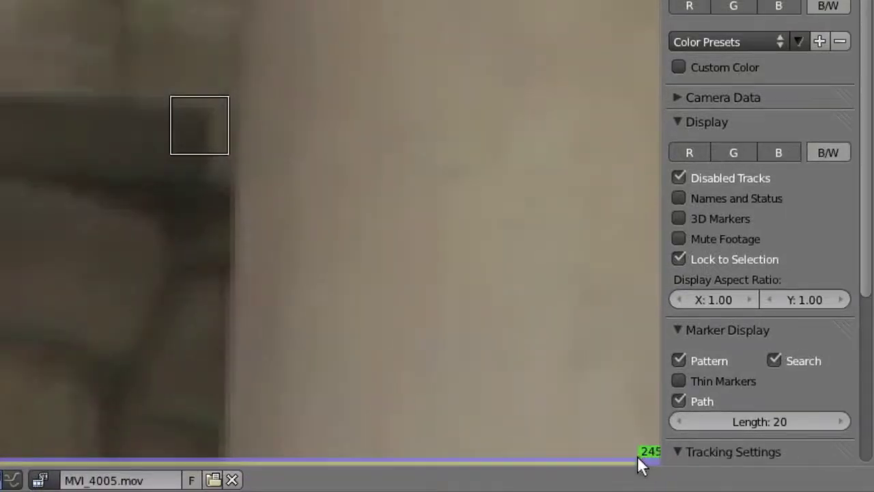
pyautogui.moveTo(645, 463); pyautogui.dragTo(642, 465)
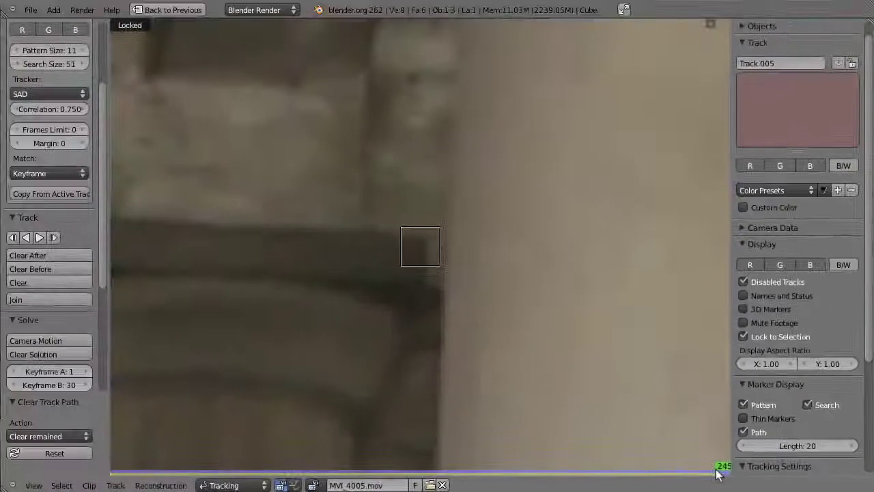
pyautogui.click(639, 462)
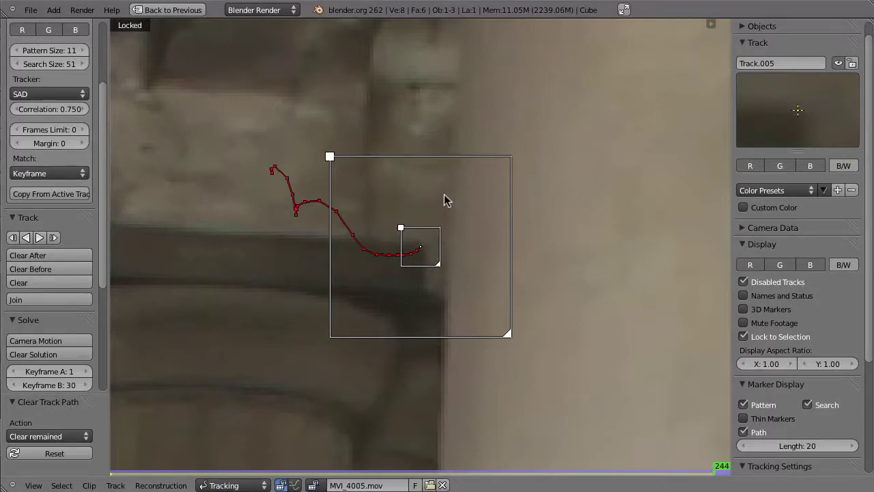
pyautogui.scroll(-1, 479, 250)
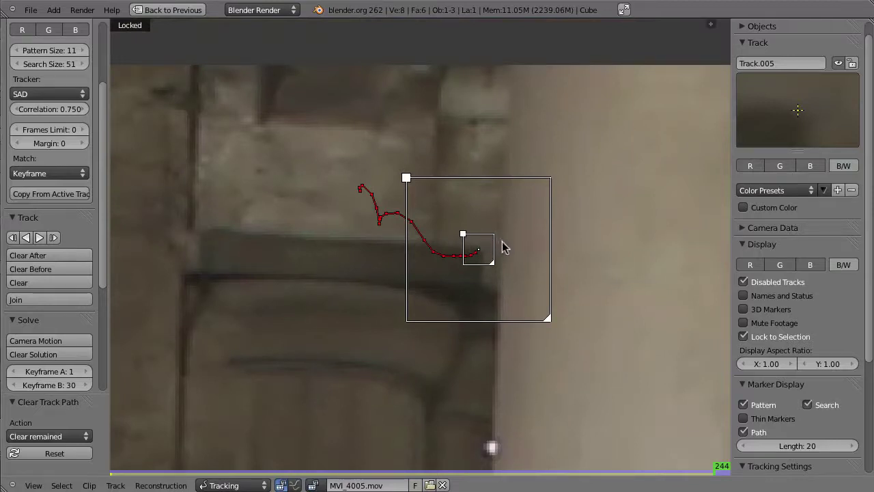
# Scrub back through the ledge-corner track, return to the first frame, and lock the track.
pyautogui.moveTo(712, 476)
pyautogui.mouseDown()
pyautogui.moveTo(225, 472)
pyautogui.moveTo(545, 458)
pyautogui.moveTo(237, 434)
pyautogui.moveTo(292, 425)
pyautogui.mouseUp()
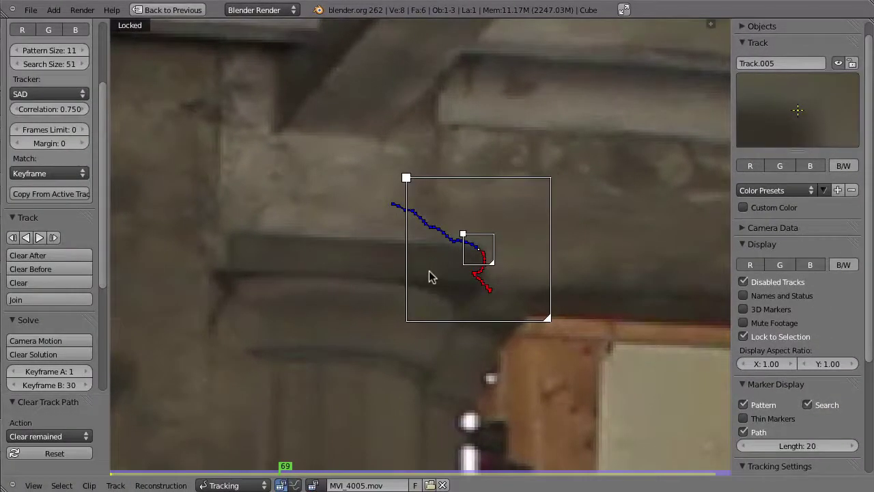
pyautogui.hotkey('shift', 'Left')
pyautogui.moveTo(529, 289)
pyautogui.keyDown('ctrl'); pyautogui.mouseDown(button='middle')
pyautogui.moveTo(469, 283)
pyautogui.moveTo(549, 278)
pyautogui.moveTo(493, 262)
pyautogui.moveTo(533, 279)
pyautogui.mouseUp(button='middle'); pyautogui.keyUp('ctrl')
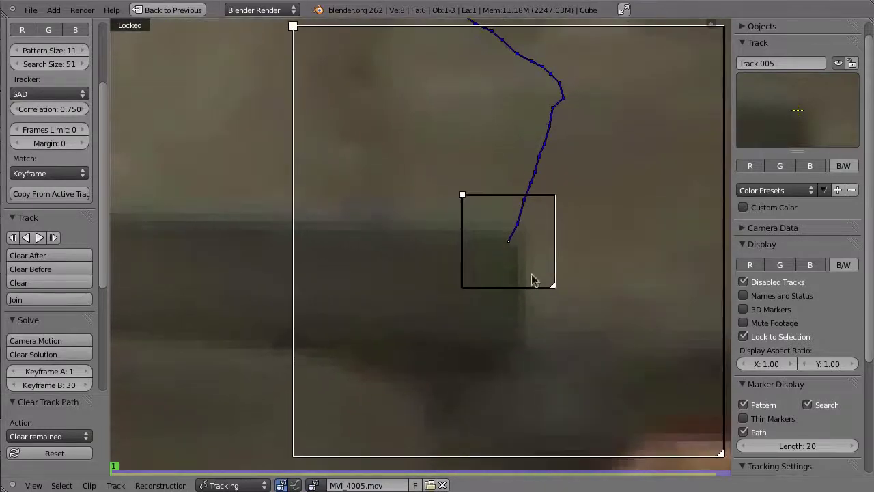
pyautogui.hotkey('ctrl', 'l')
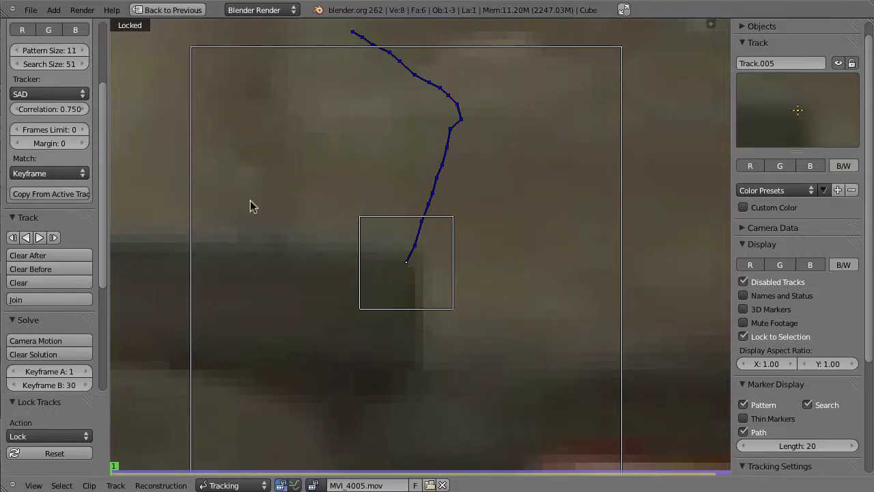
# Set the default tracker for new markers to Hybrid.
pyautogui.scroll(4, 101, 138)
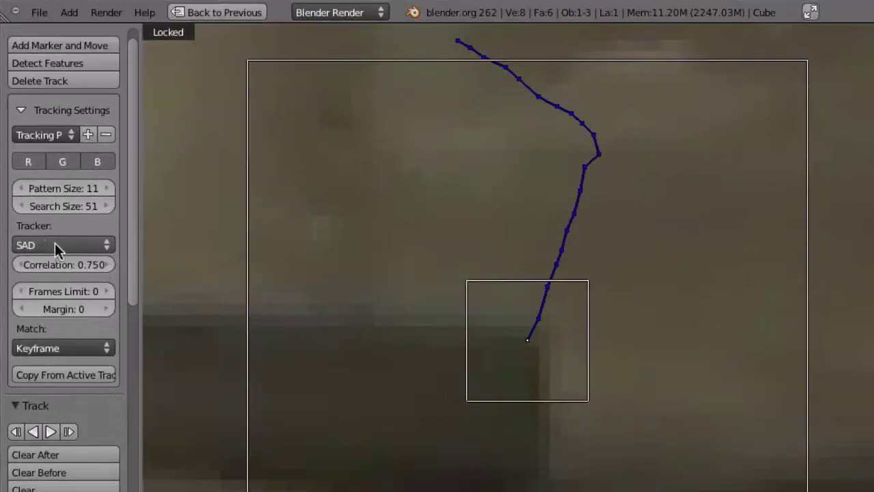
pyautogui.click(38, 188)
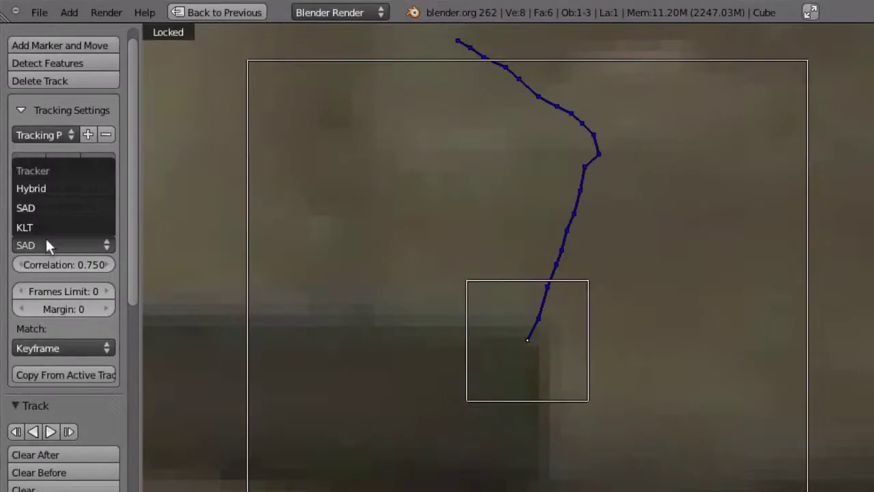
pyautogui.click(49, 188)
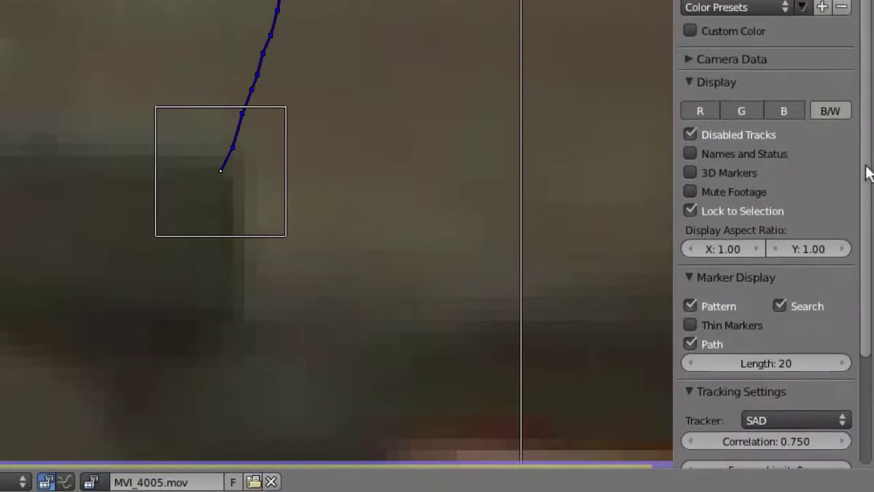
# Try changing the tracker in the locked track's own tracking settings and undo the change.
pyautogui.moveTo(867, 172); pyautogui.dragTo(865, 289)
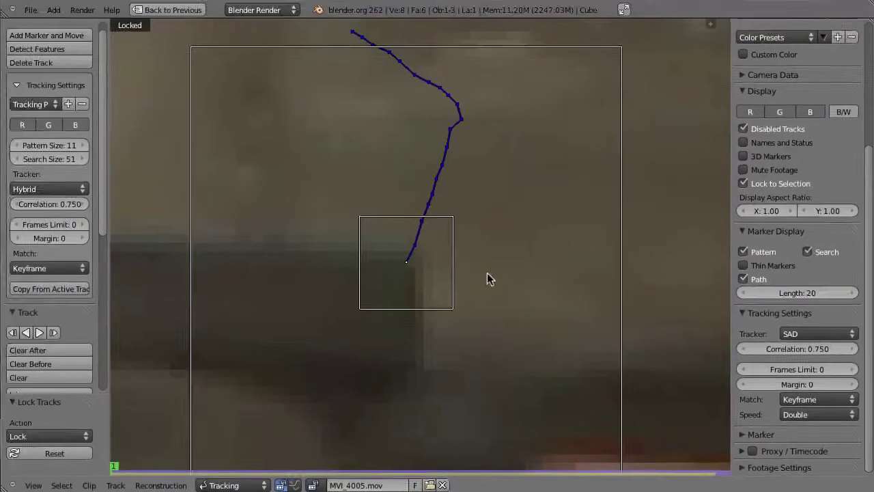
pyautogui.click(803, 332)
pyautogui.click(797, 304)
pyautogui.click(805, 335)
pyautogui.click(800, 294)
pyautogui.hotkey('ctrl', 'z')
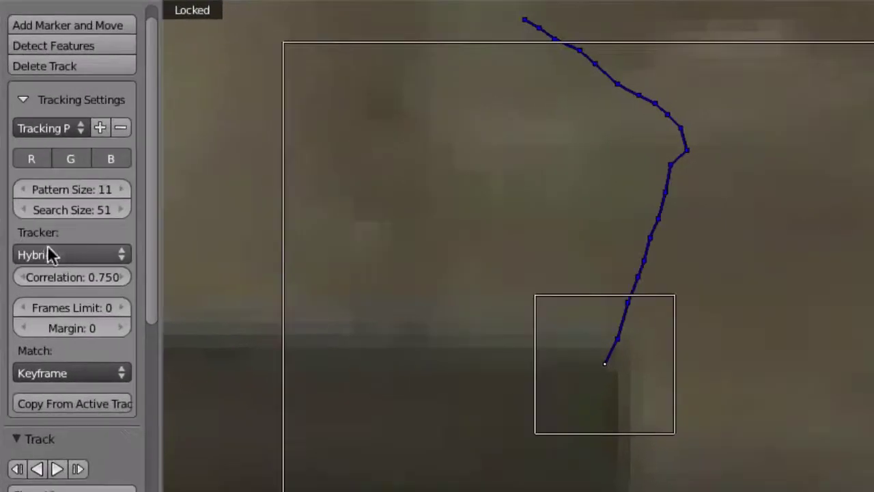
# Add a second marker on the same ledge corner with the Hybrid default and track it forward.
pyautogui.click(61, 255)
pyautogui.click(60, 254)
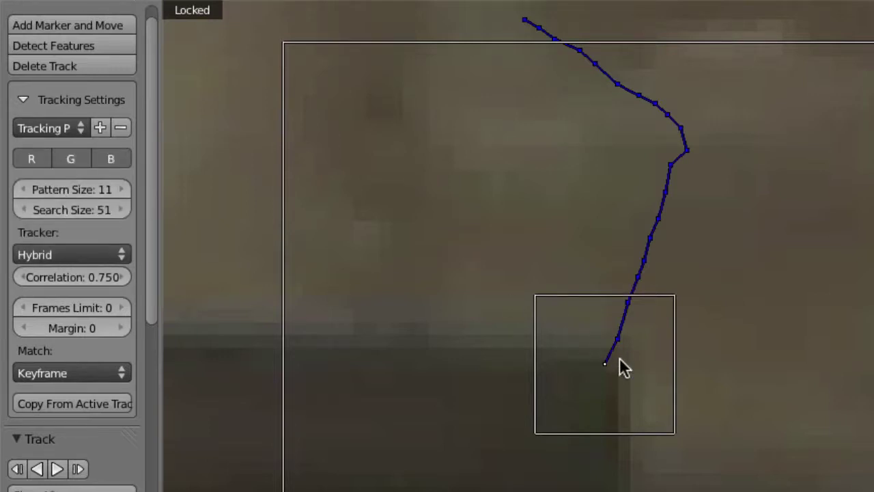
pyautogui.scroll(1, 617, 357)
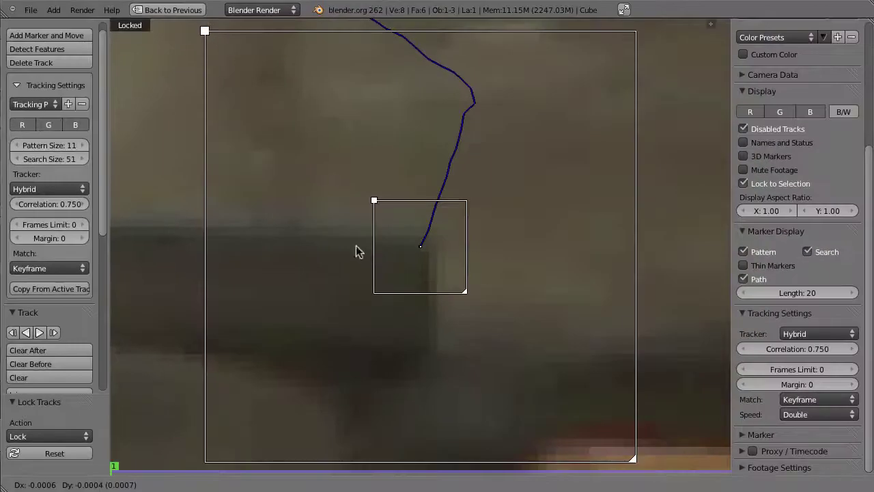
pyautogui.click(358, 242)
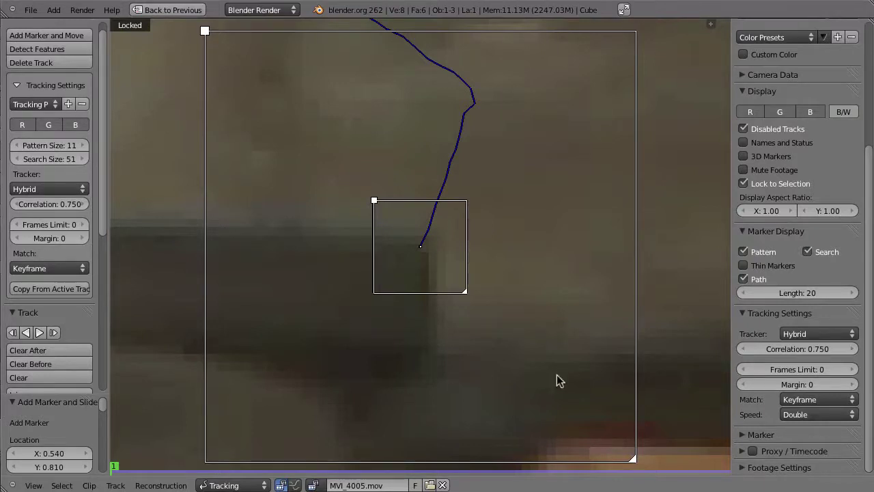
pyautogui.hotkey('ctrl', 't')
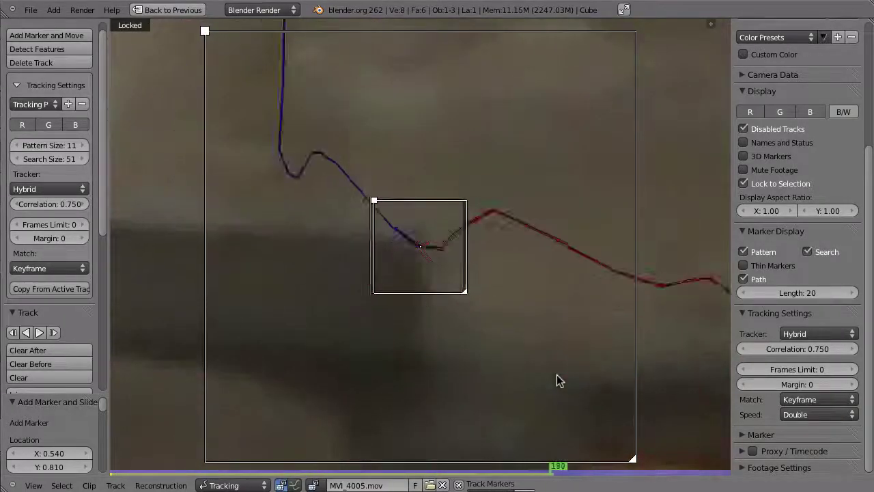
# Scrub back through the footage to compare the paths of the SAD and Hybrid ledge-corner tracks.
pyautogui.moveTo(696, 450); pyautogui.dragTo(474, 416)
pyautogui.scroll(4, 402, 286)
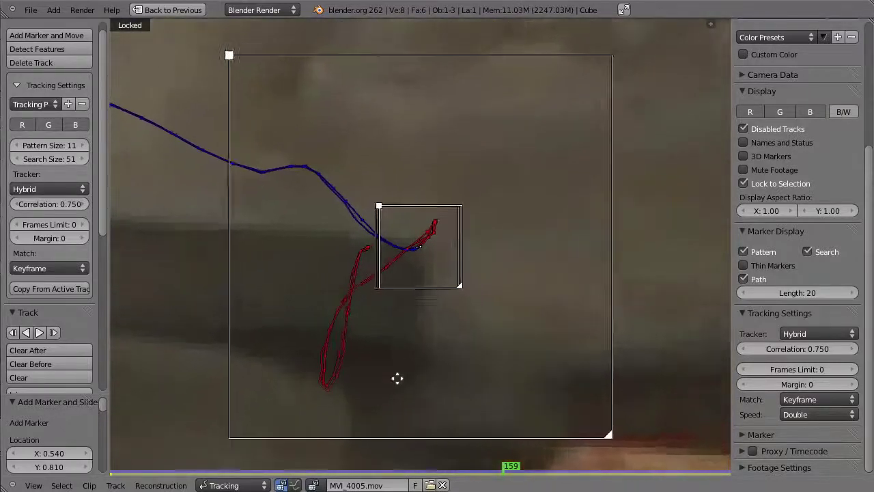
pyautogui.moveTo(504, 469); pyautogui.dragTo(446, 468)
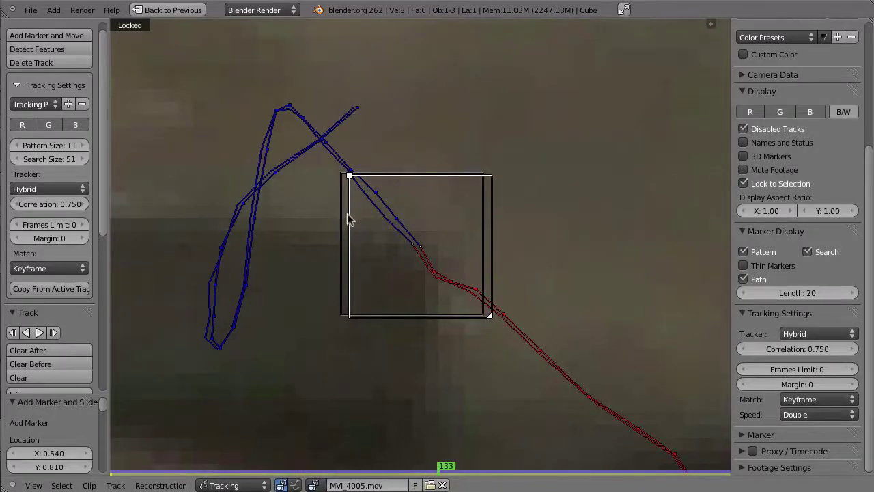
pyautogui.moveTo(445, 469); pyautogui.dragTo(267, 469)
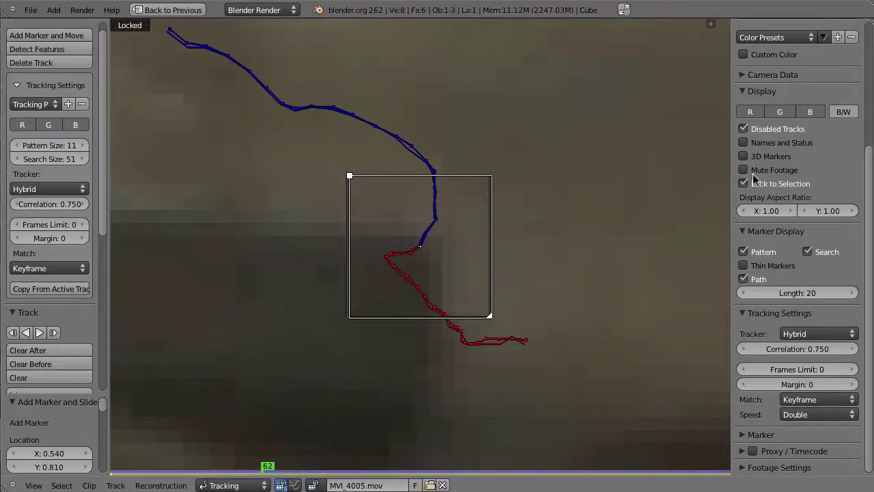
pyautogui.scroll(5, 871, 177)
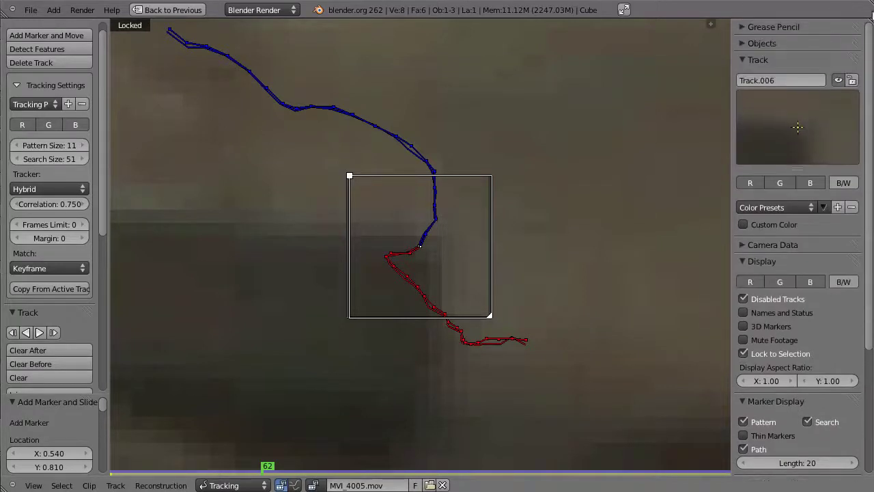
pyautogui.moveTo(268, 470); pyautogui.dragTo(286, 475)
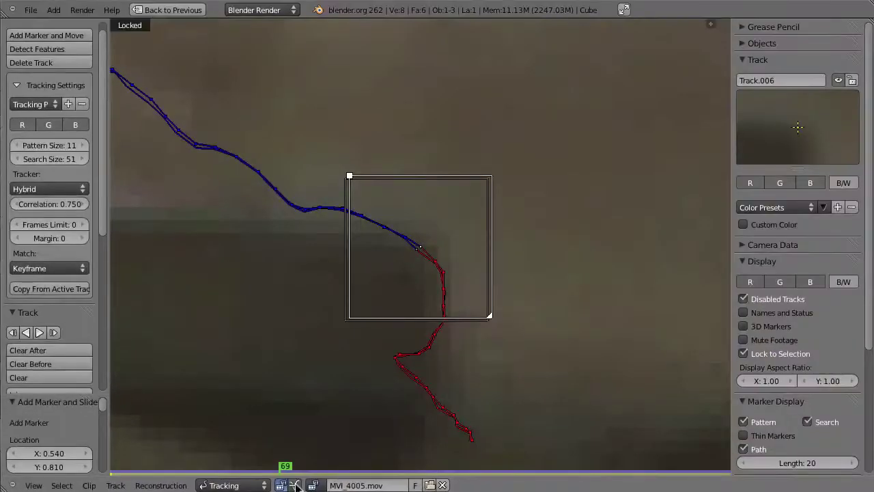
# Display the motion curve graph and compare the two ledge-corner tracks' curves between about frames 100 and 160.
pyautogui.click(501, 481)
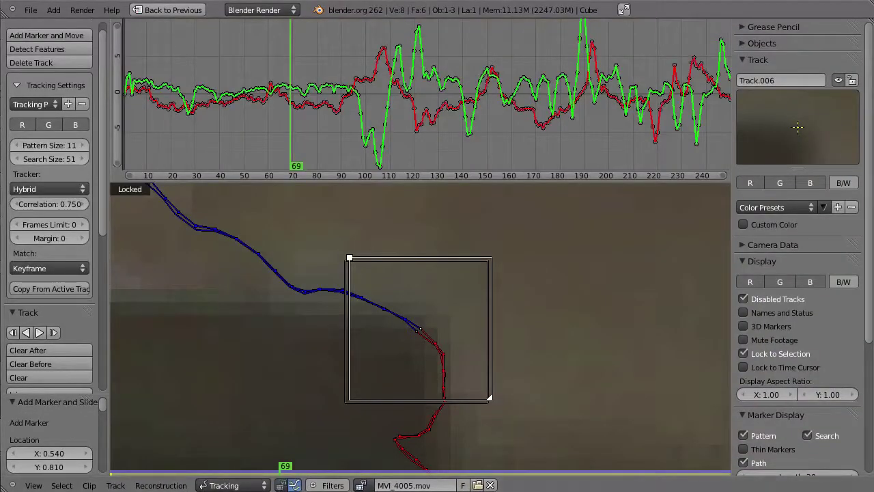
pyautogui.click(344, 287)
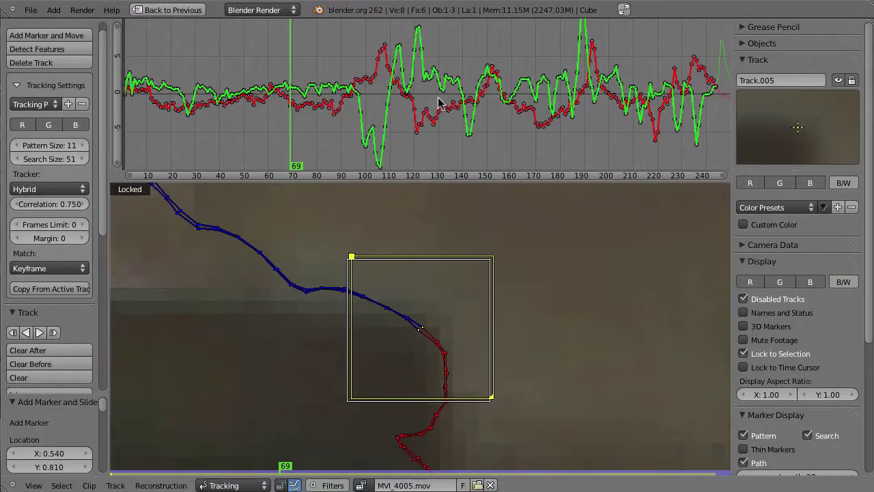
pyautogui.moveTo(453, 132)
pyautogui.keyDown('ctrl'); pyautogui.mouseDown(button='middle')
pyautogui.moveTo(481, 156)
pyautogui.moveTo(484, 141)
pyautogui.moveTo(552, 94)
pyautogui.moveTo(511, 123)
pyautogui.moveTo(461, 113)
pyautogui.moveTo(449, 124)
pyautogui.moveTo(470, 166)
pyautogui.moveTo(465, 117)
pyautogui.mouseUp(button='middle'); pyautogui.keyUp('ctrl')
pyautogui.click(402, 261)
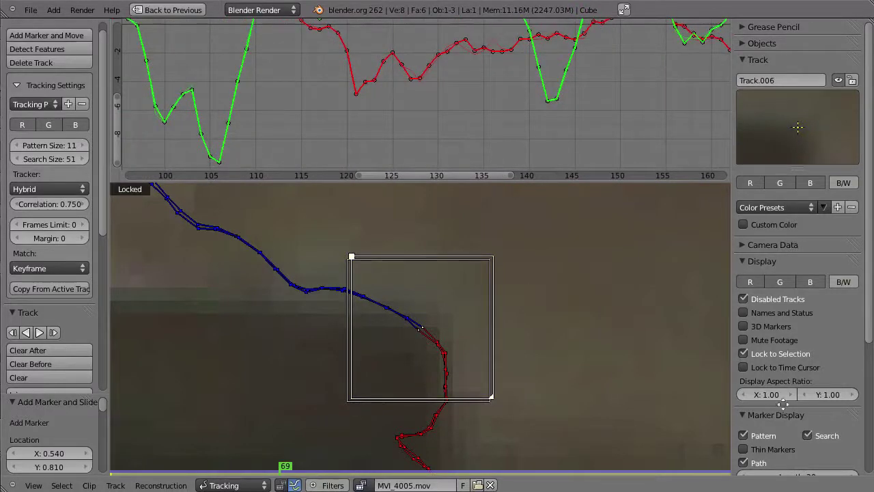
pyautogui.scroll(-1, 798, 395)
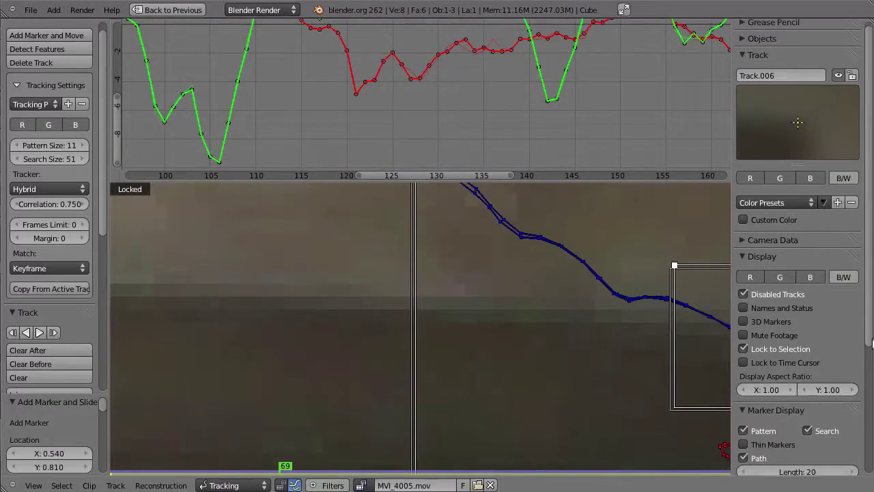
# Compare the two ledge-corner tracks' motion curves between about frames 77 and 97 in the graph.
pyautogui.scroll(-6, 869, 338)
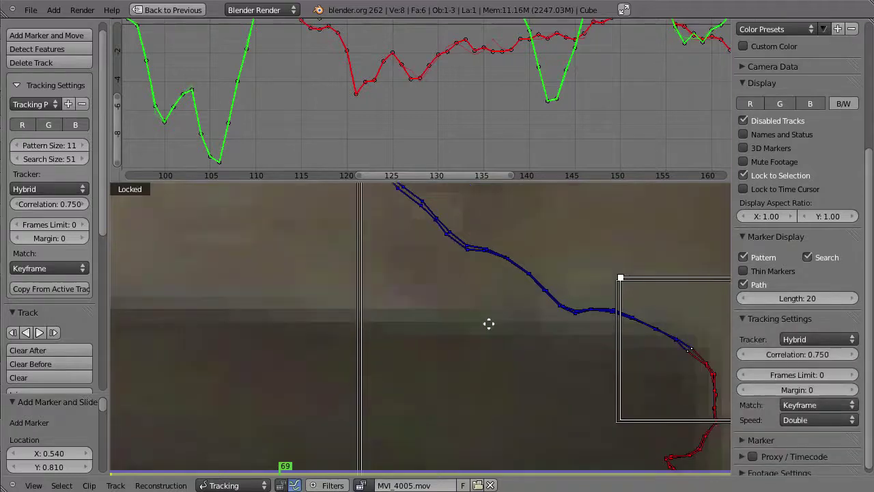
pyautogui.keyDown('ctrl'); pyautogui.moveTo(480, 150); pyautogui.dragTo(519, 114, button='middle'); pyautogui.keyUp('ctrl')
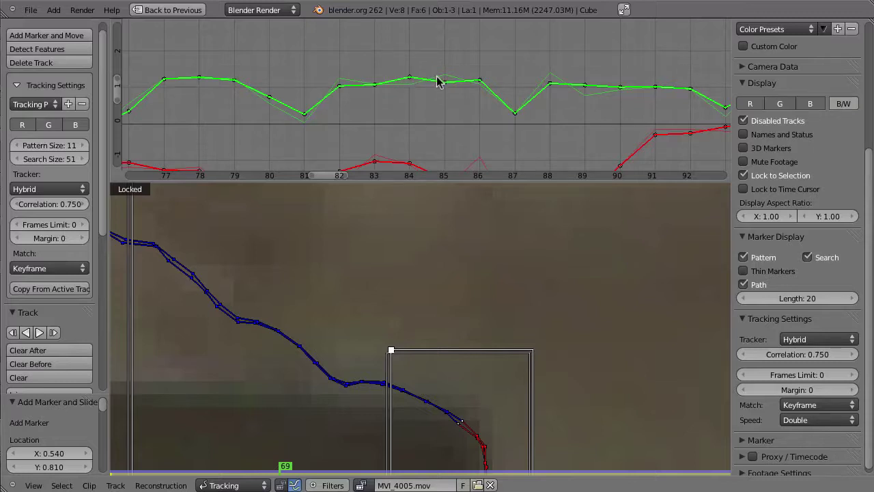
pyautogui.moveTo(588, 103); pyautogui.dragTo(450, 103, button='middle')
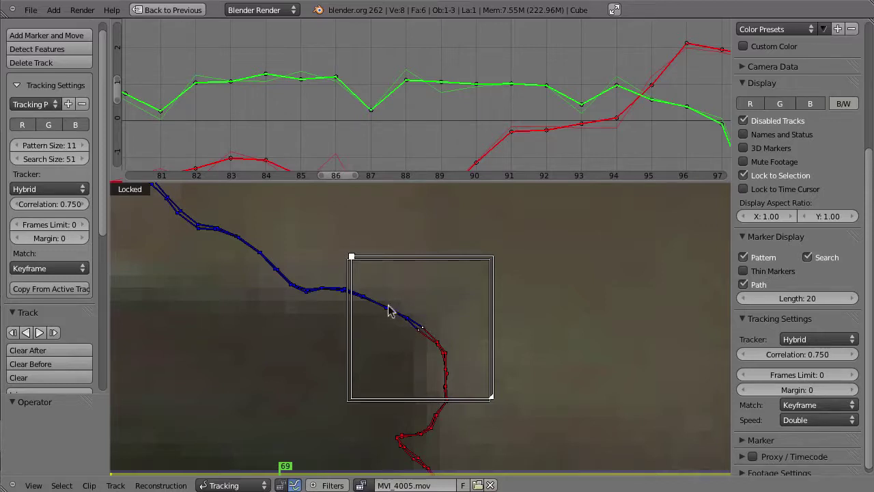
# Try moving the Hybrid ledge-corner marker along the Y axis at frame 69.
pyautogui.press('g')
pyautogui.press('y')
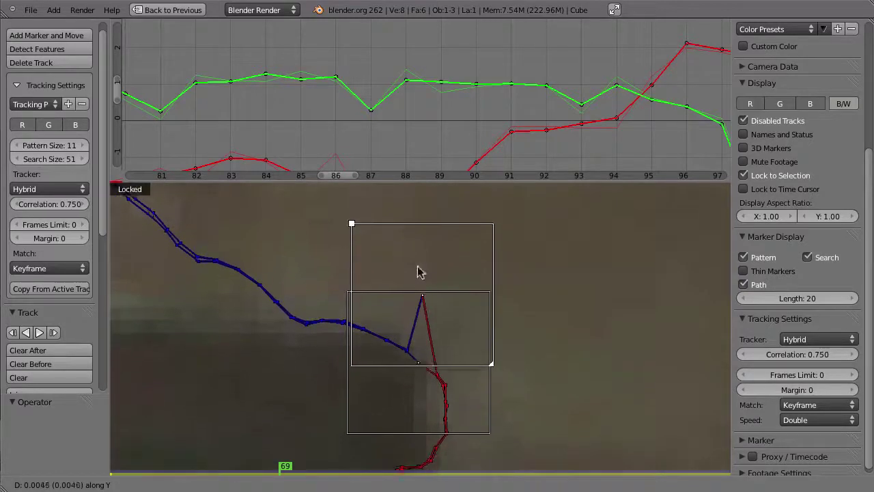
pyautogui.click(426, 322)
# Go to frame 88 and try shifting the Hybrid marker along the Y axis and along the X axis to see each curve react.
pyautogui.click(410, 55)
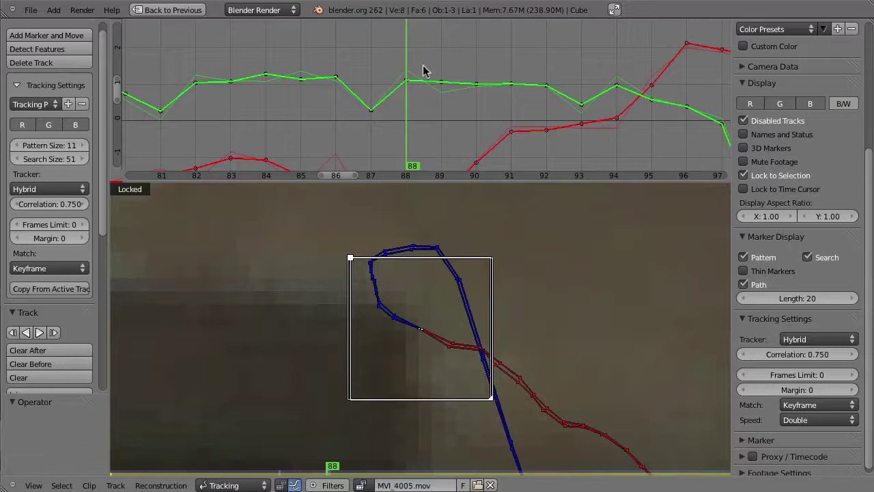
pyautogui.press('g')
pyautogui.press('y')
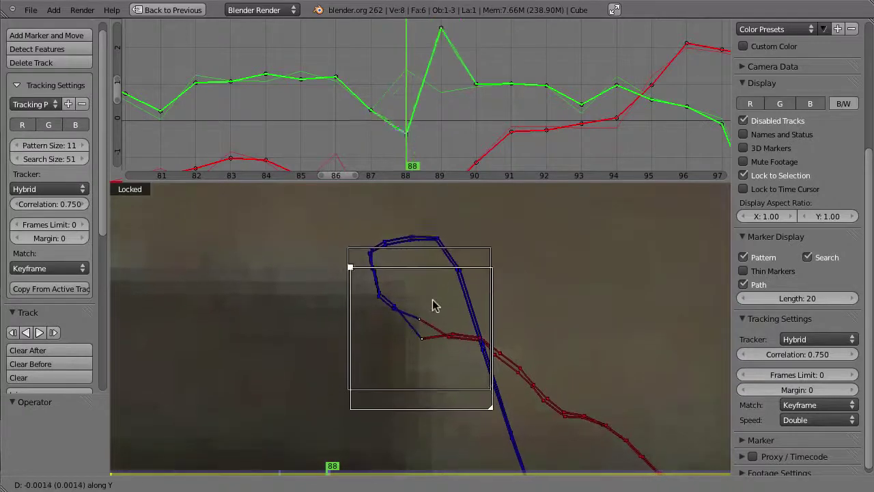
pyautogui.click(429, 287)
pyautogui.press('g')
pyautogui.press('x')
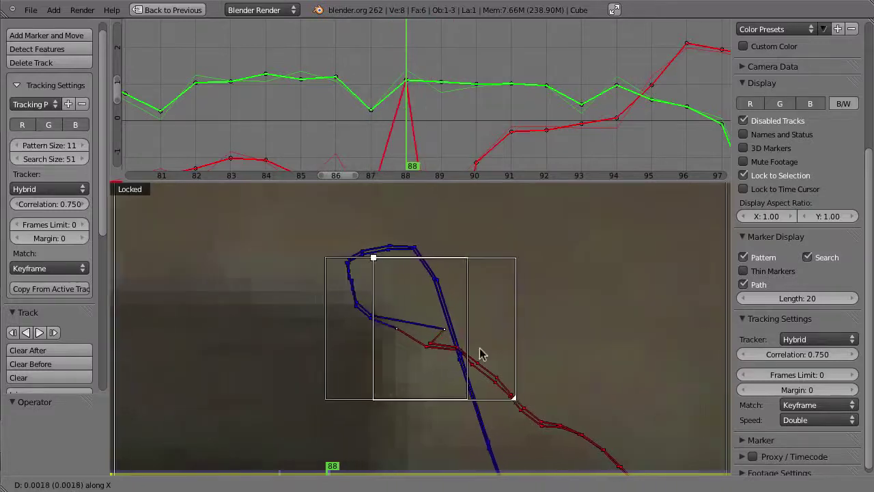
pyautogui.click(424, 352)
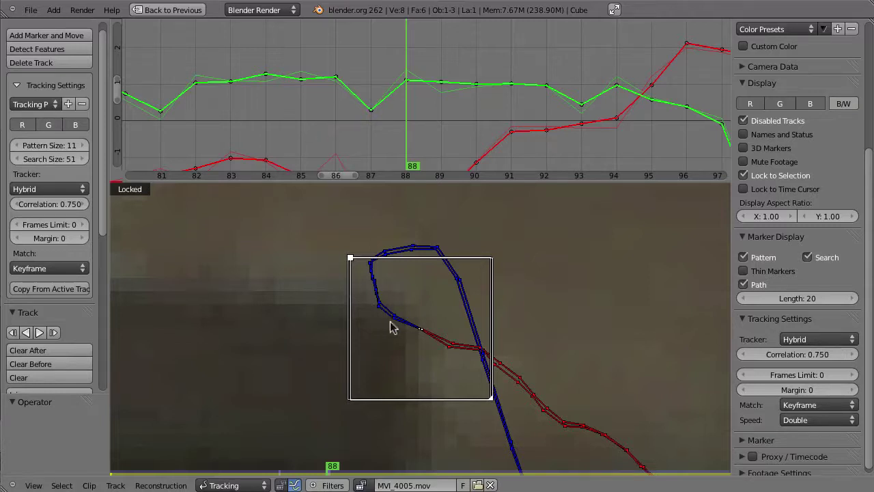
# Try moving the Hybrid ledge-corner marker freely at frame 88.
pyautogui.press('g')
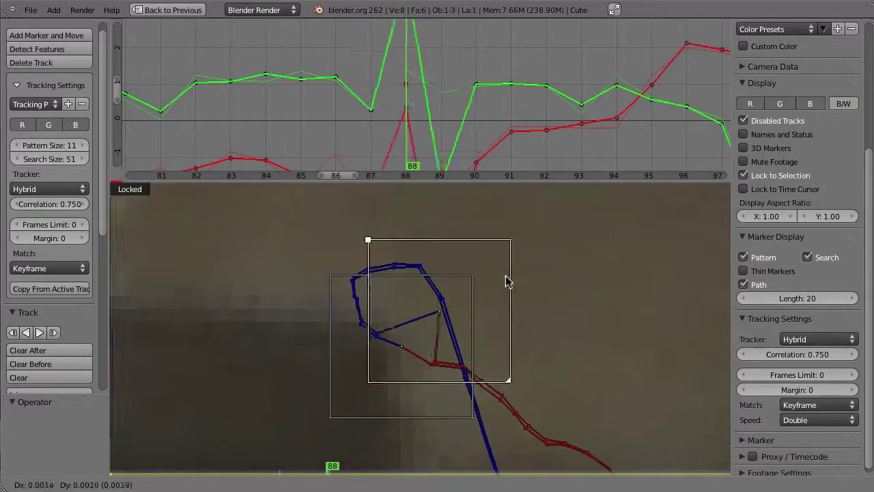
pyautogui.click(476, 318)
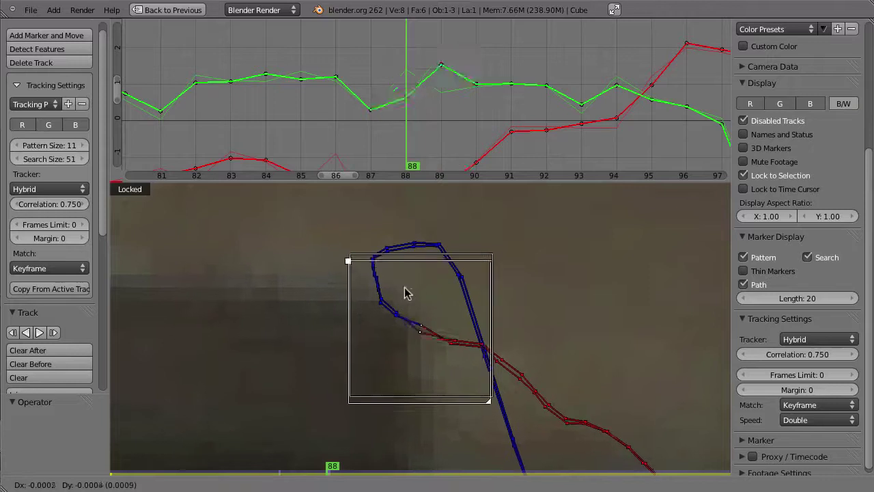
pyautogui.press('g')
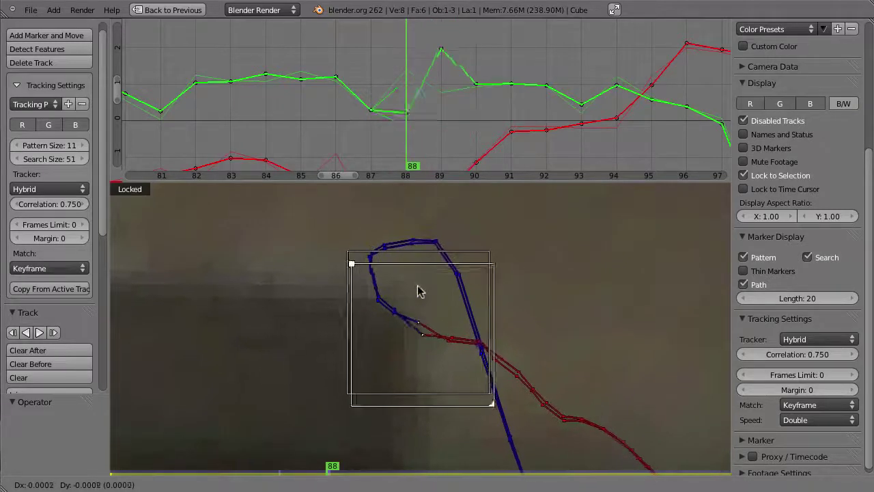
pyautogui.click(420, 289)
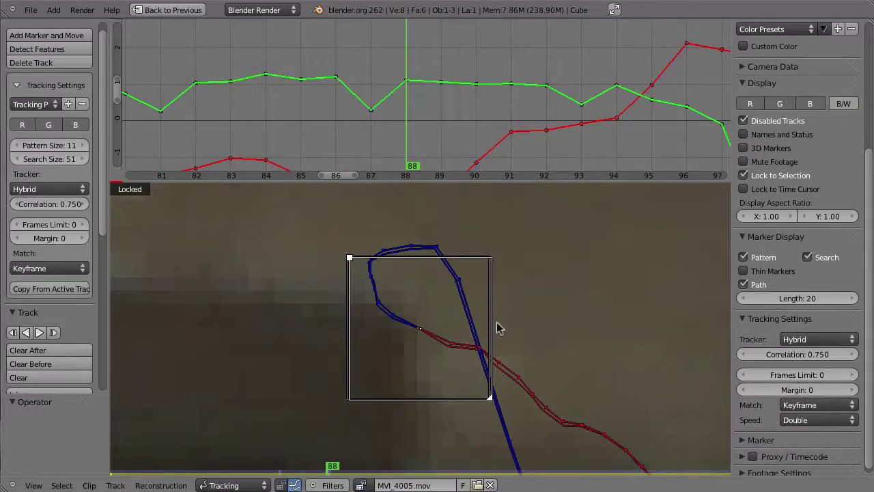
# Switch the active track between the SAD and Hybrid ledge-corner tracks to compare their curves around frame 88.
pyautogui.keyDown('ctrl'); pyautogui.scroll(1, 820, 339); pyautogui.keyUp('ctrl')
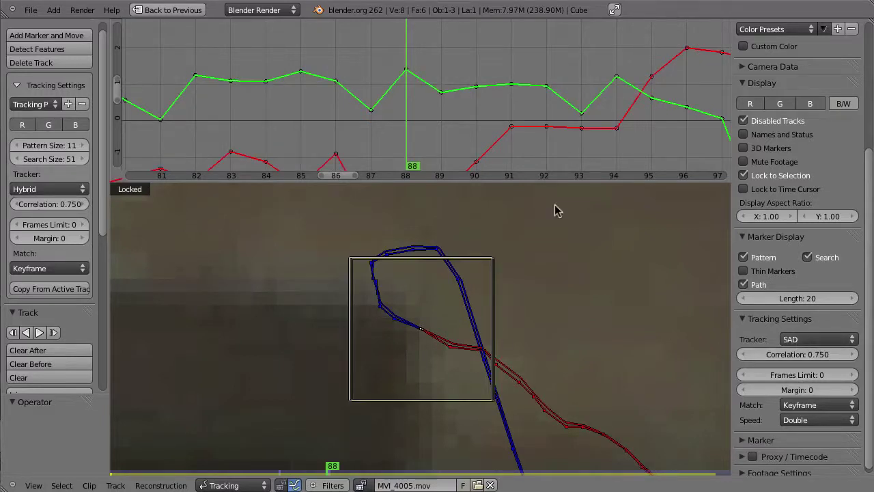
pyautogui.hotkey('ctrl', 'z')
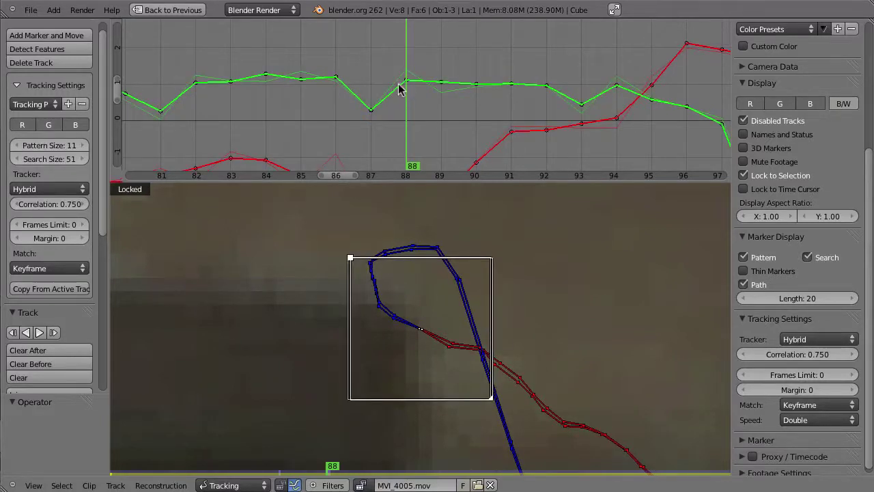
pyautogui.hotkey('ctrl', 'shift', 'z')
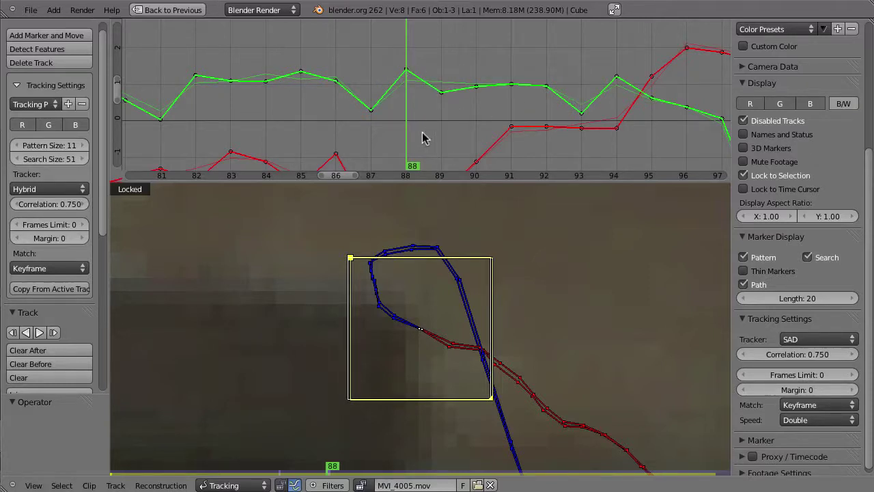
pyautogui.click(366, 296)
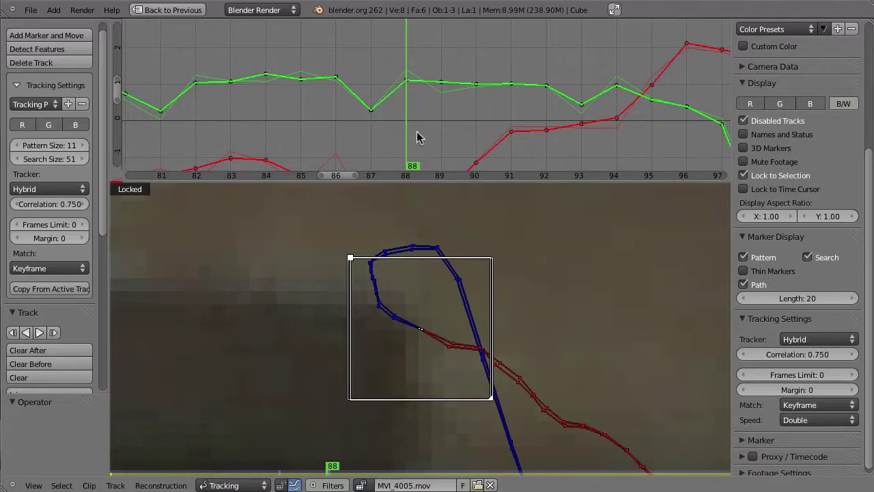
# Delete the SAD ledge-corner track and select the remaining Hybrid one.
pyautogui.click(488, 339)
pyautogui.press('x')
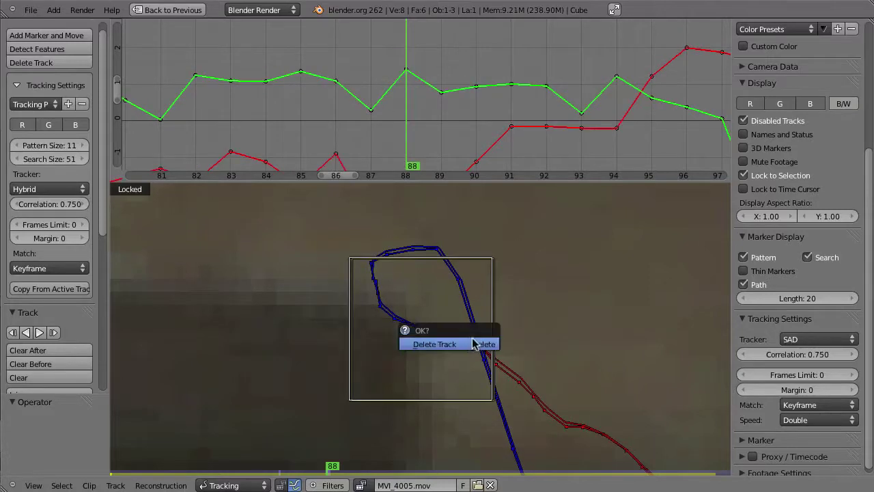
pyautogui.click(438, 346)
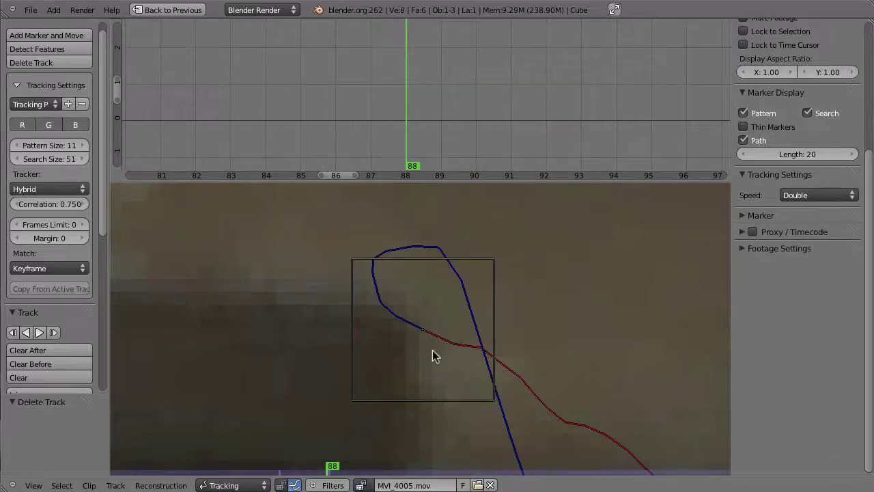
pyautogui.click(430, 401)
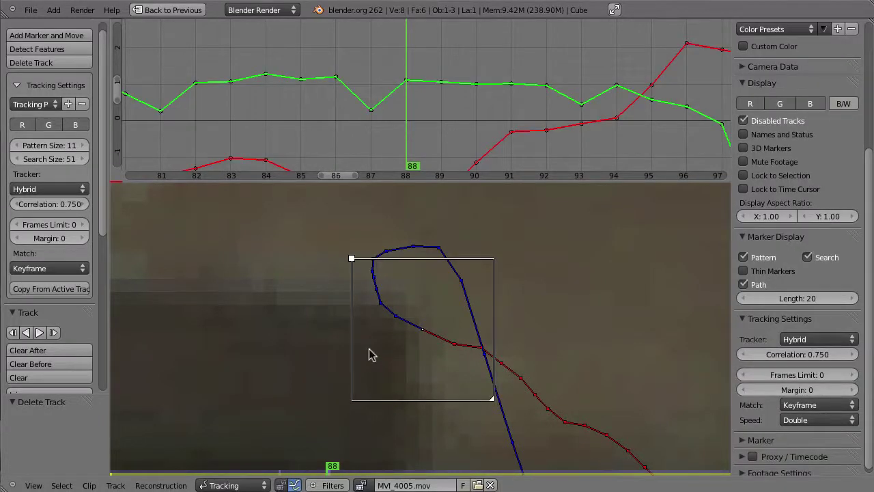
# Return to frame 1 and step forward and back to check the footage around the ledge-corner marker.
pyautogui.hotkey('shift', 'Left')
pyautogui.scroll(-6, 279, 349)
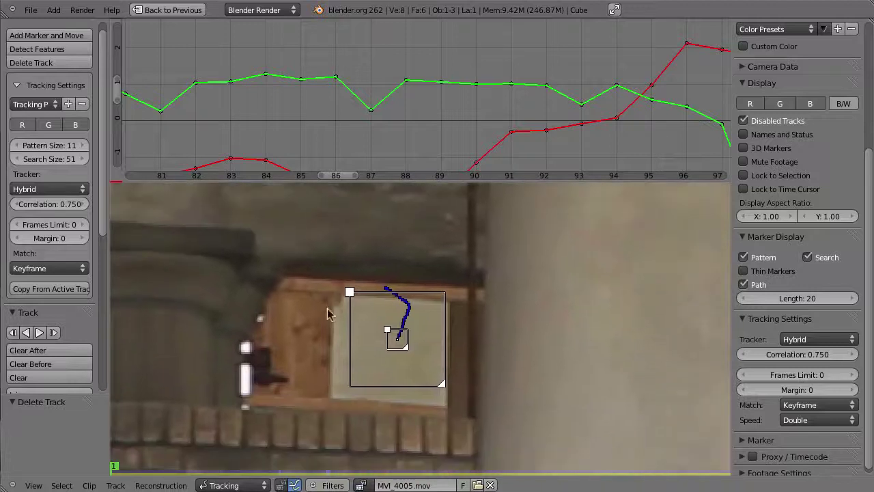
pyautogui.moveTo(327, 308); pyautogui.dragTo(405, 318, button='middle')
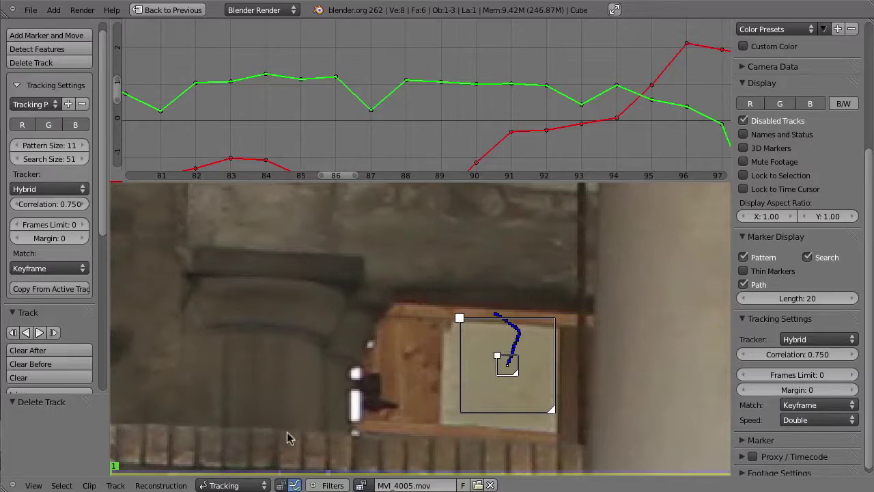
pyautogui.press('Right')
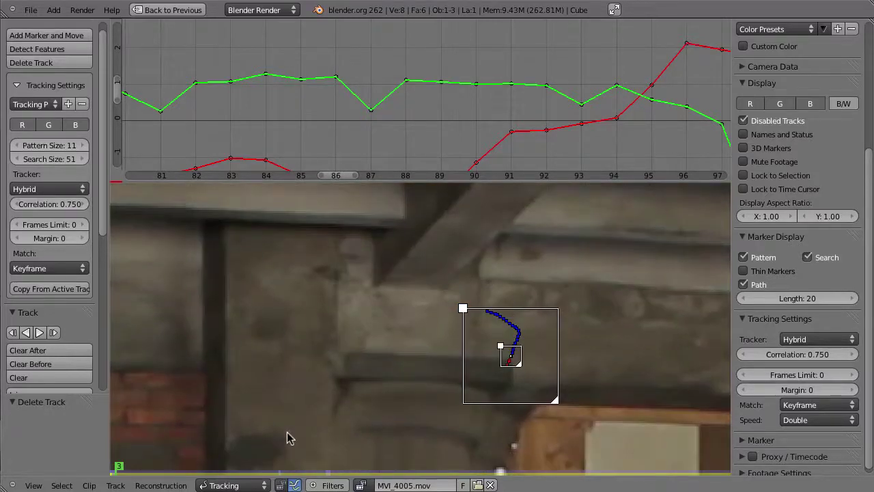
pyautogui.press('Left')
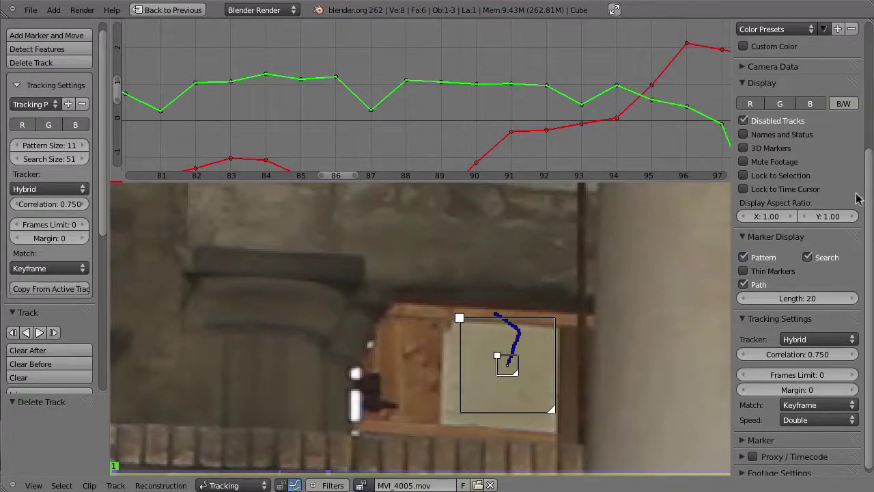
# Reload the MVI_4005.mov footage file and play it back from frame 1.
pyautogui.moveTo(869, 176); pyautogui.dragTo(872, 250)
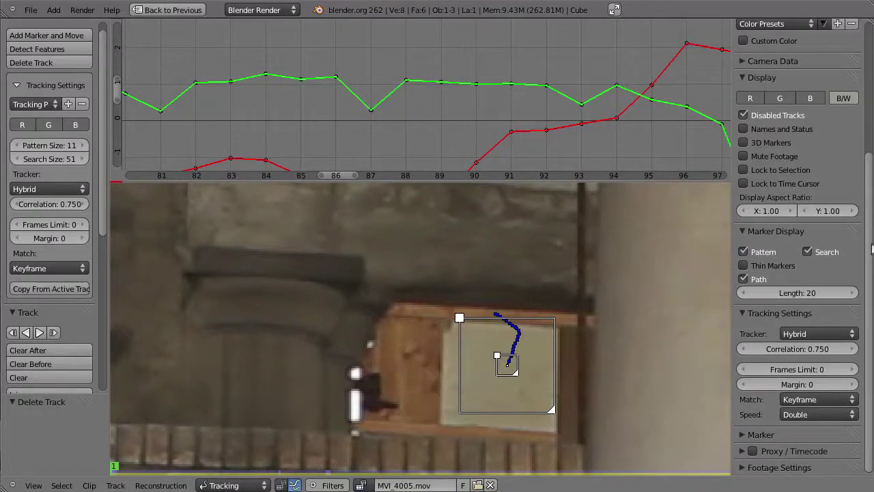
pyautogui.click(746, 467)
pyautogui.scroll(-2, 786, 471)
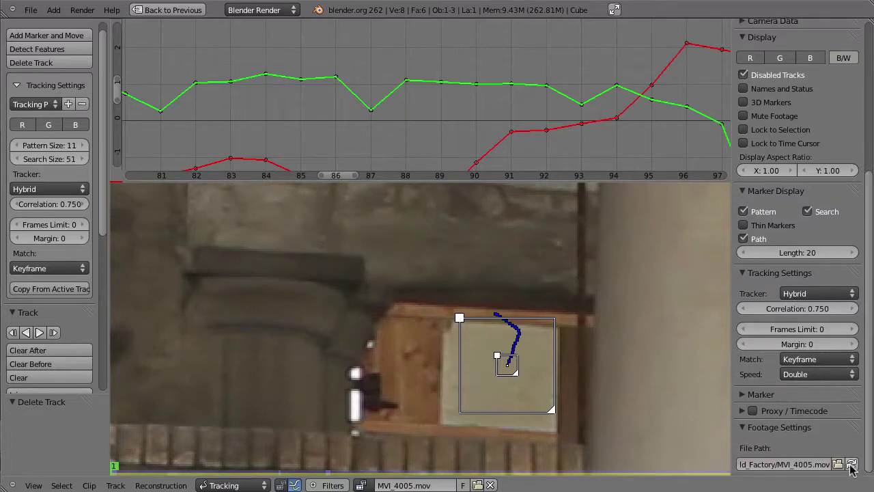
pyautogui.click(852, 465)
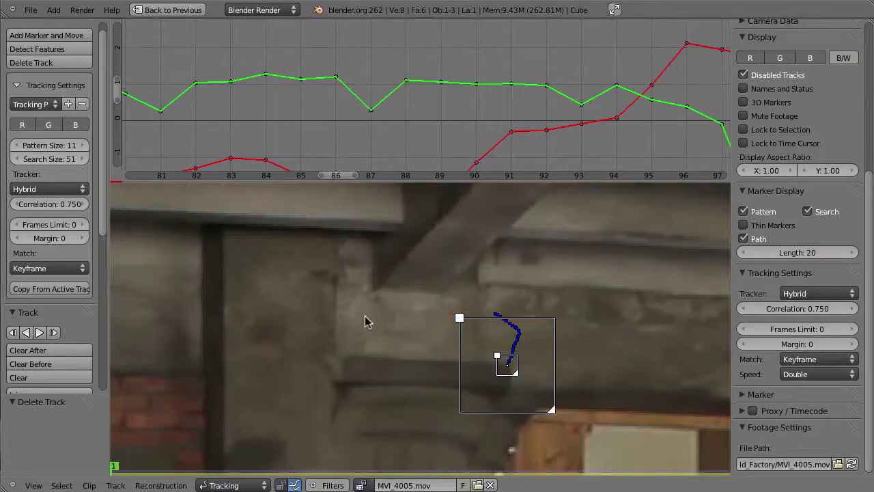
pyautogui.hotkey('alt', 'a')
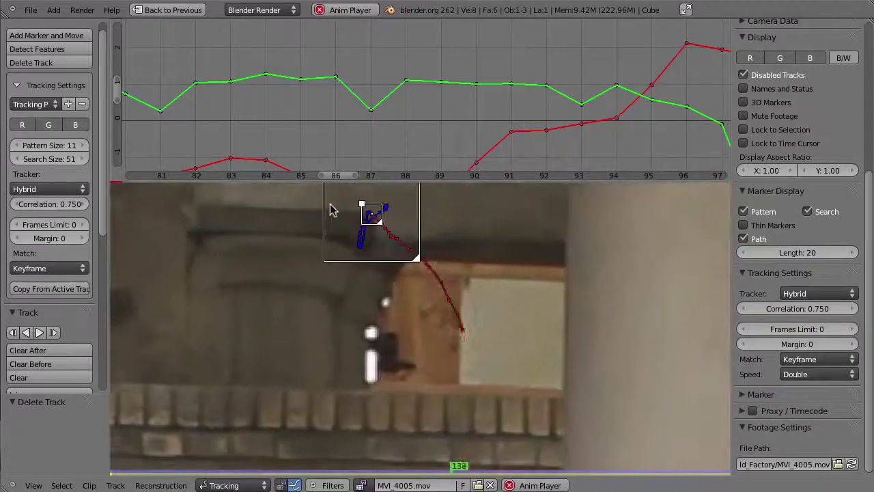
pyautogui.press('Escape')
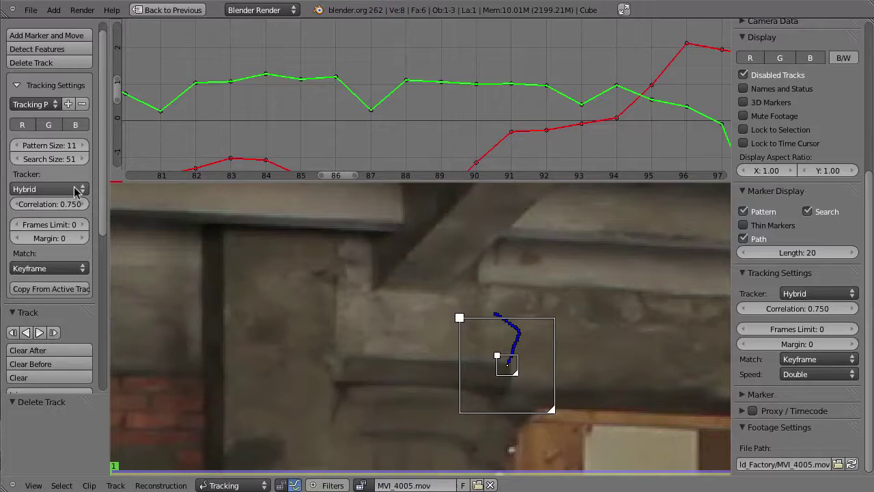
# Set the default tracker to KLT, then add a marker at frame 1 and nudge it precisely onto the ledge corner.
pyautogui.click(44, 189)
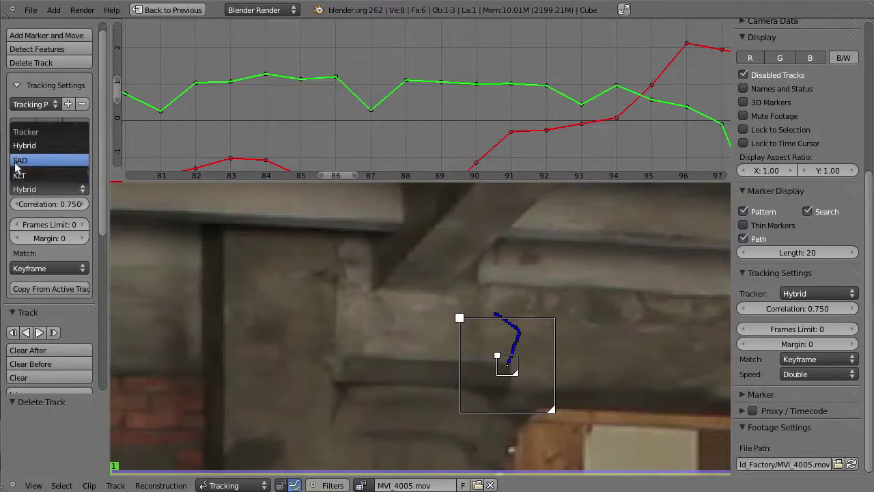
pyautogui.click(19, 177)
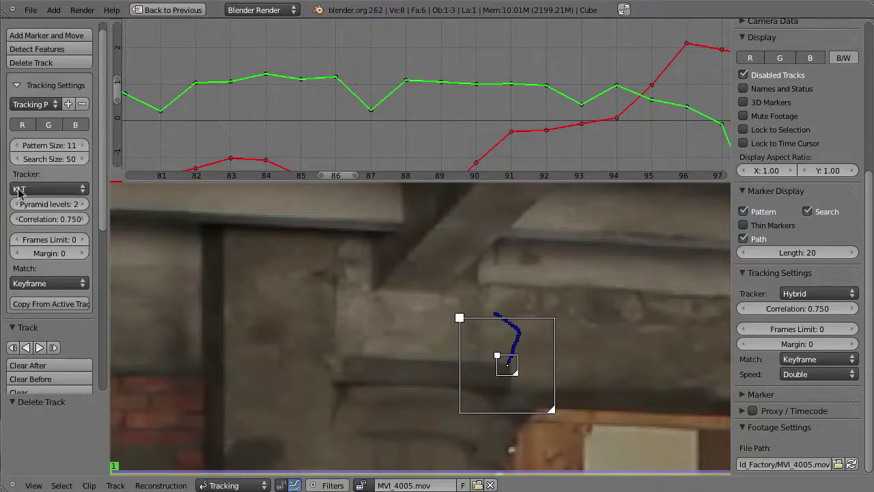
pyautogui.keyDown('ctrl'); pyautogui.click(508, 368); pyautogui.keyUp('ctrl')
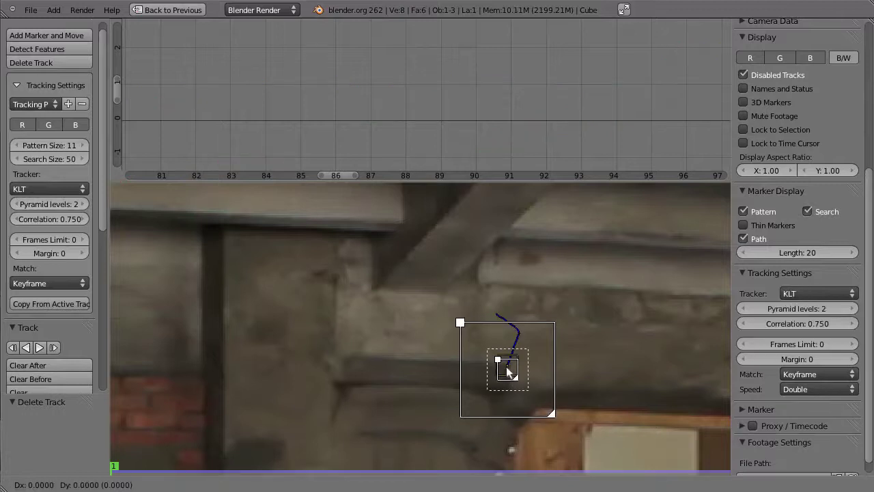
pyautogui.scroll(8, 539, 369)
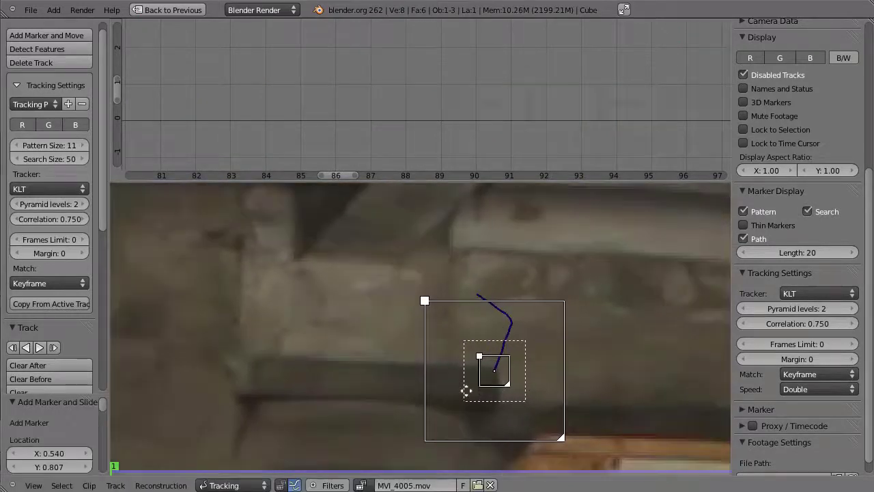
pyautogui.scroll(1, 408, 384)
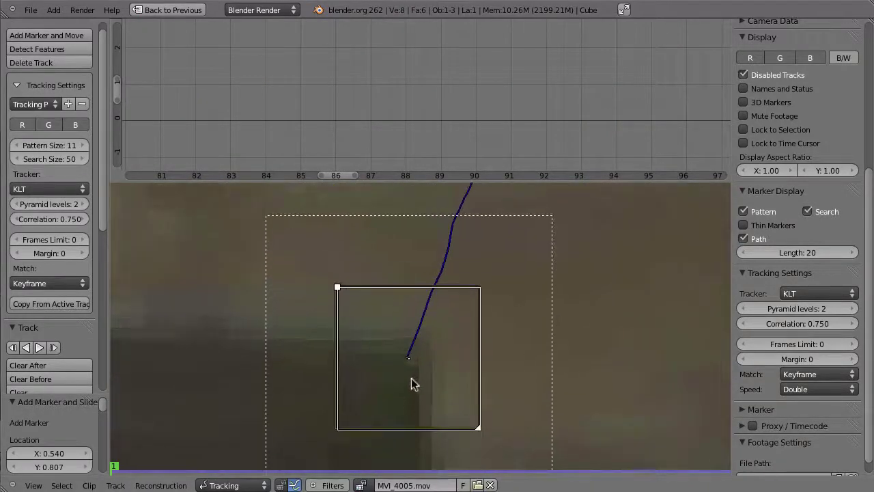
pyautogui.press('g')
pyautogui.click(403, 365)
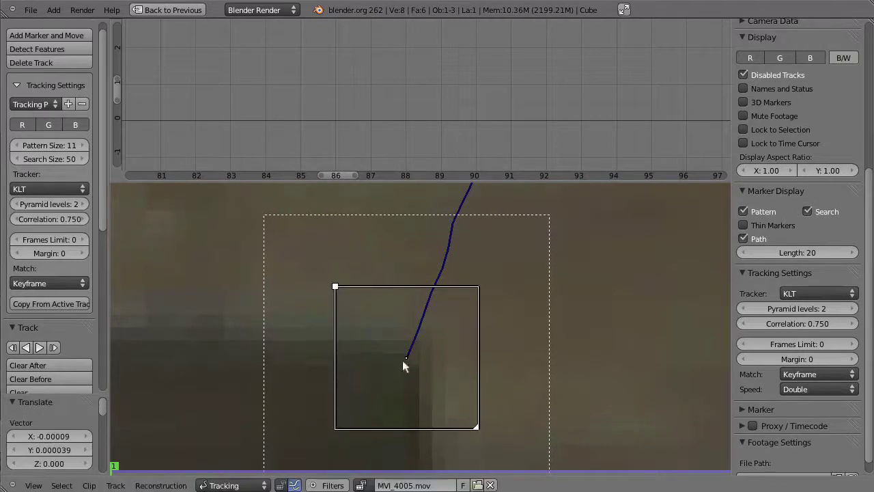
pyautogui.scroll(-5, 430, 307)
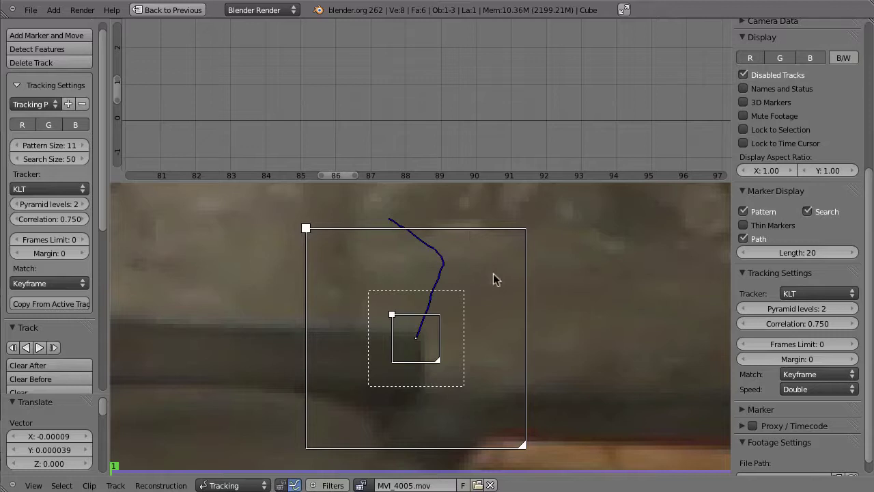
# Track the KLT ledge-corner marker forward through the footage with two pyramid levels and lock the view to the selection.
pyautogui.click(853, 309)
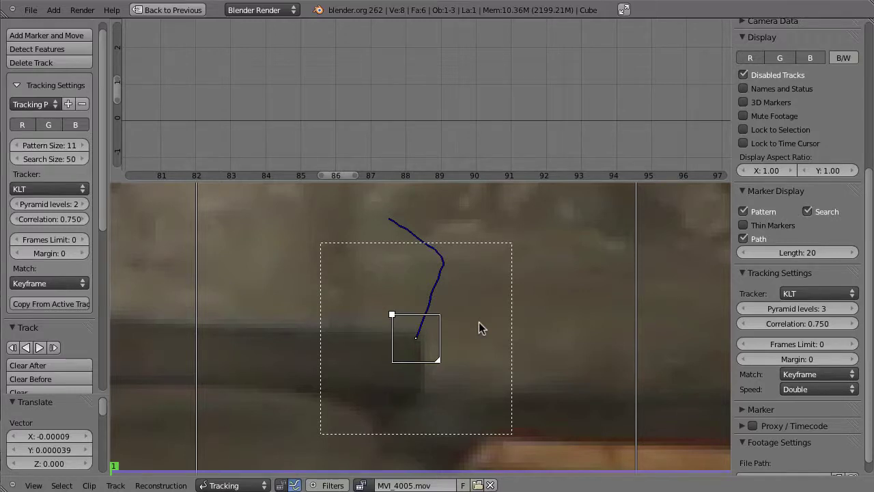
pyautogui.click(743, 311)
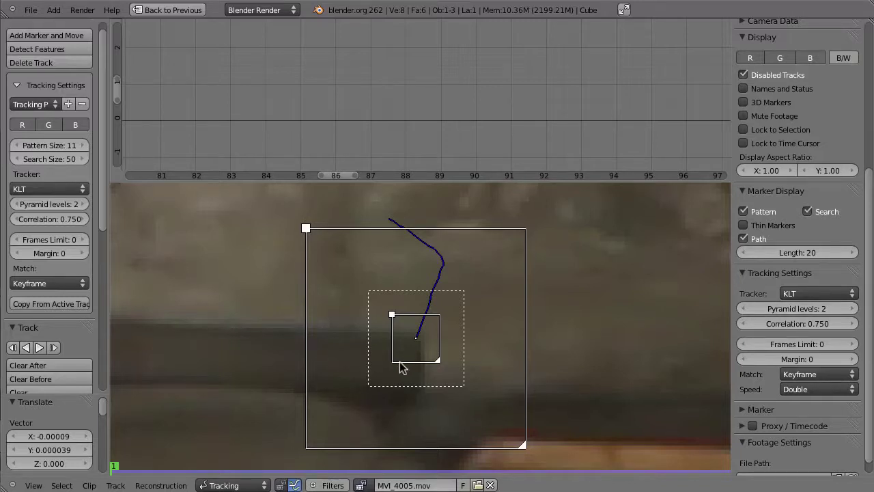
pyautogui.hotkey('ctrl', 't')
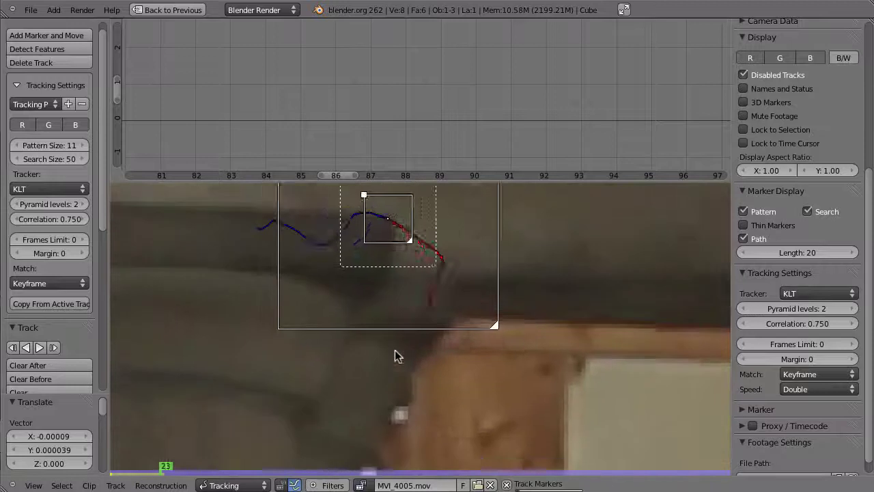
pyautogui.press('l')
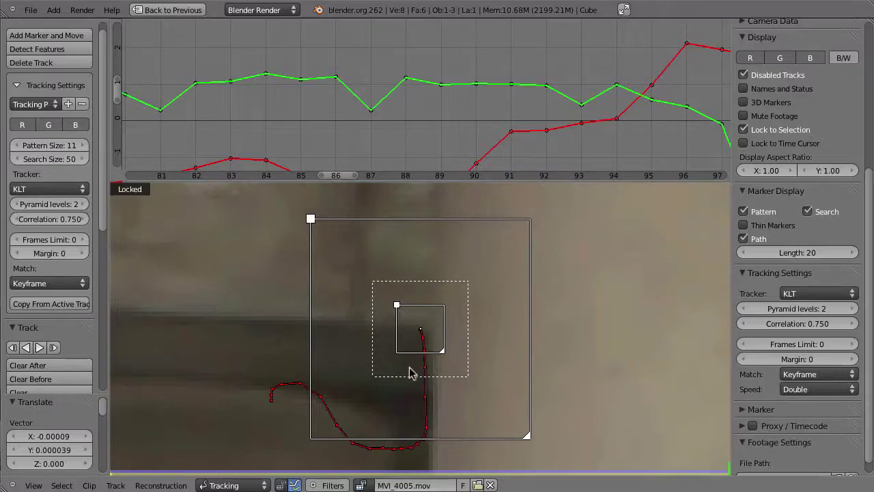
# Scrub back to frame 131 to check the KLT track closely against the ledge corner, and select the overlapping Hybrid track.
pyautogui.moveTo(567, 472); pyautogui.dragTo(546, 473)
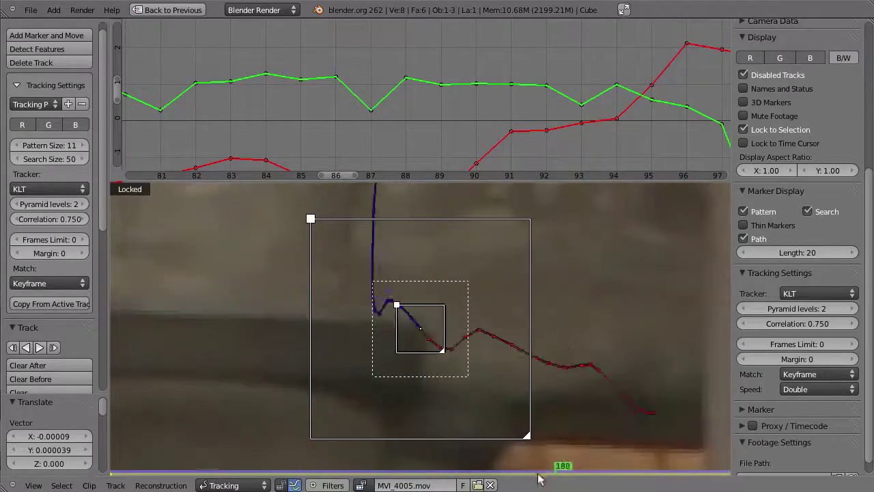
pyautogui.scroll(3, 446, 302)
pyautogui.scroll(3, 445, 302)
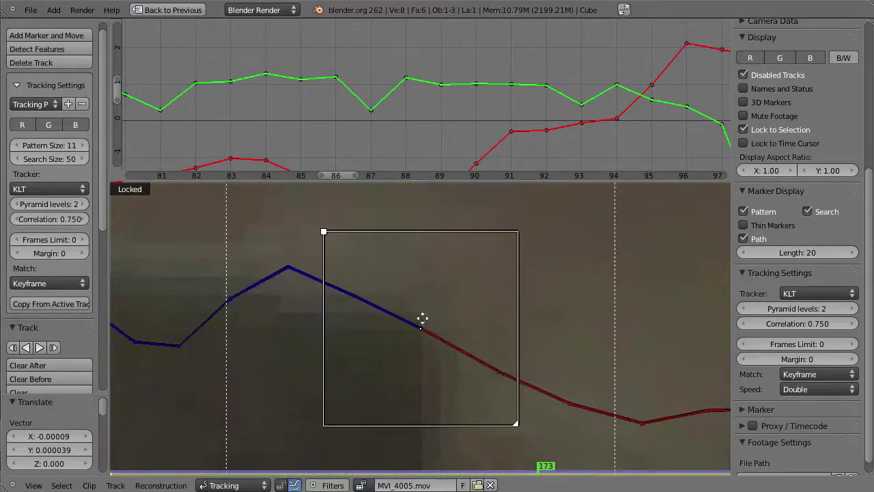
pyautogui.scroll(1, 420, 319)
pyautogui.moveTo(546, 473)
pyautogui.mouseDown()
pyautogui.moveTo(219, 473)
pyautogui.moveTo(442, 473)
pyautogui.mouseUp()
pyautogui.click(549, 406)
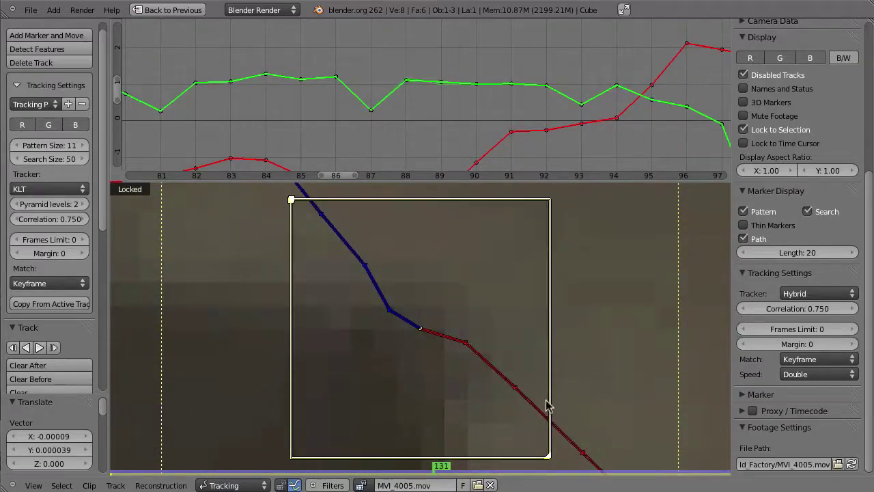
# Compare the Hybrid and KLT motion curves around frame 89, and examine the KLT curves over the tracked range.
pyautogui.moveTo(469, 136)
pyautogui.keyDown('ctrl'); pyautogui.mouseDown(button='middle')
pyautogui.moveTo(462, 77)
pyautogui.moveTo(446, 124)
pyautogui.moveTo(494, 111)
pyautogui.moveTo(459, 138)
pyautogui.mouseUp(button='middle'); pyautogui.keyUp('ctrl')
pyautogui.moveTo(490, 129)
pyautogui.mouseDown()
pyautogui.moveTo(425, 129)
pyautogui.moveTo(552, 140)
pyautogui.mouseUp()
pyautogui.keyDown('ctrl'); pyautogui.moveTo(552, 140); pyautogui.dragTo(457, 114, button='middle'); pyautogui.keyUp('ctrl')
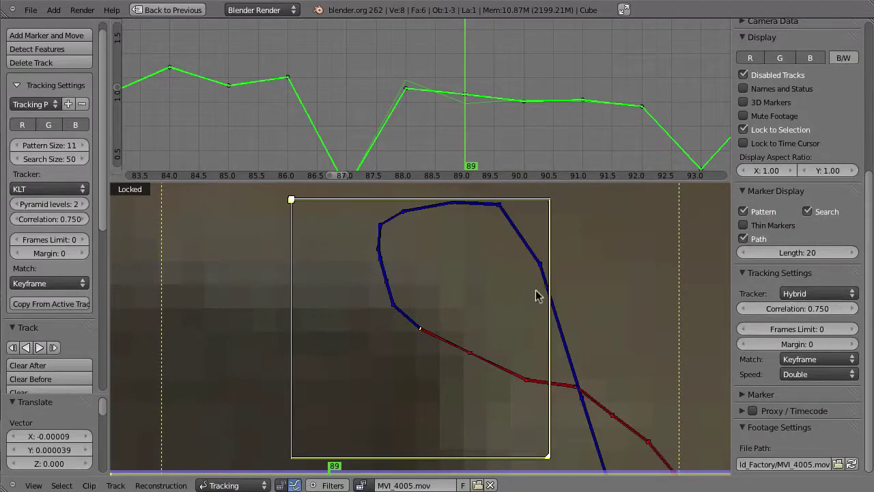
pyautogui.scroll(-2, 464, 113)
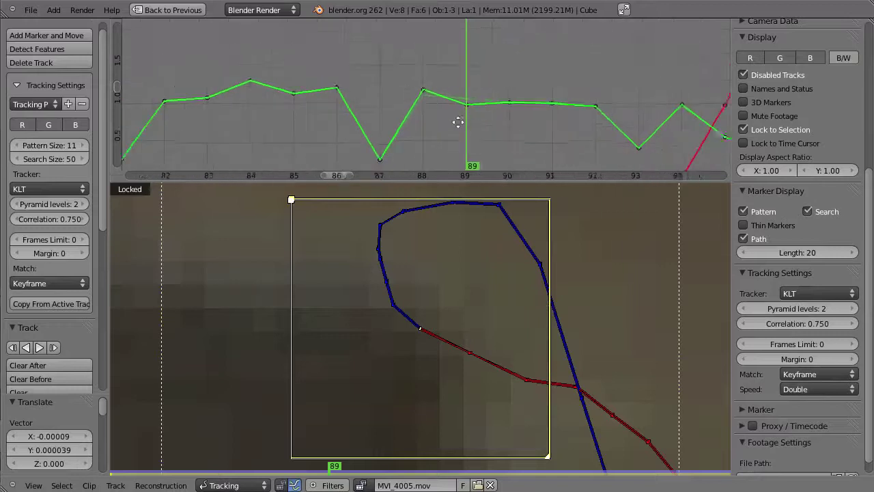
pyautogui.moveTo(519, 122); pyautogui.dragTo(302, 88, button='middle')
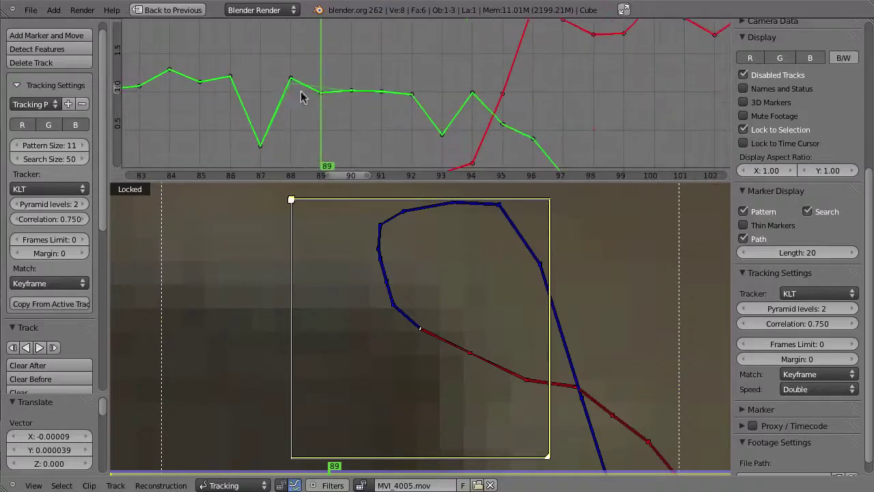
pyautogui.keyDown('ctrl'); pyautogui.scroll(-5, 479, 112); pyautogui.keyUp('ctrl')
pyautogui.moveTo(478, 111); pyautogui.dragTo(562, 53, button='middle')
pyautogui.keyDown('ctrl'); pyautogui.moveTo(557, 88); pyautogui.dragTo(414, 357, button='middle'); pyautogui.keyUp('ctrl')
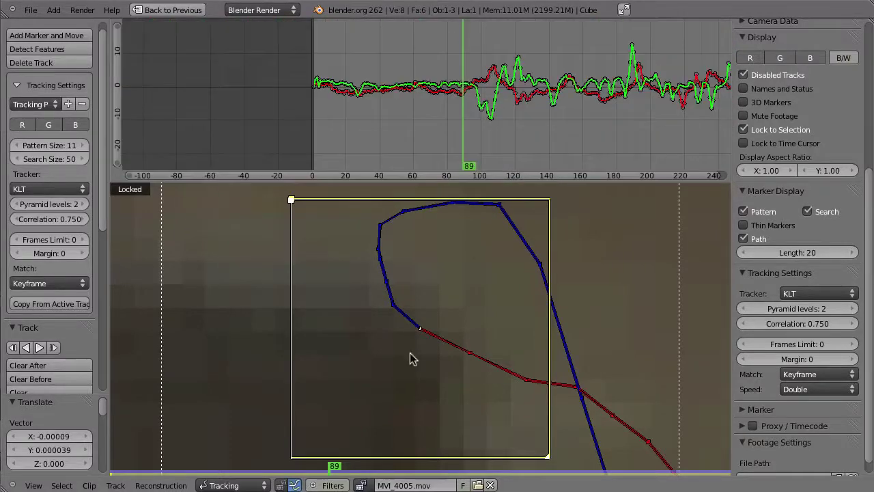
# Delete the KLT ledge-corner track, select the remaining Hybrid track and unlock the view from the selection.
pyautogui.scroll(-5, 437, 301)
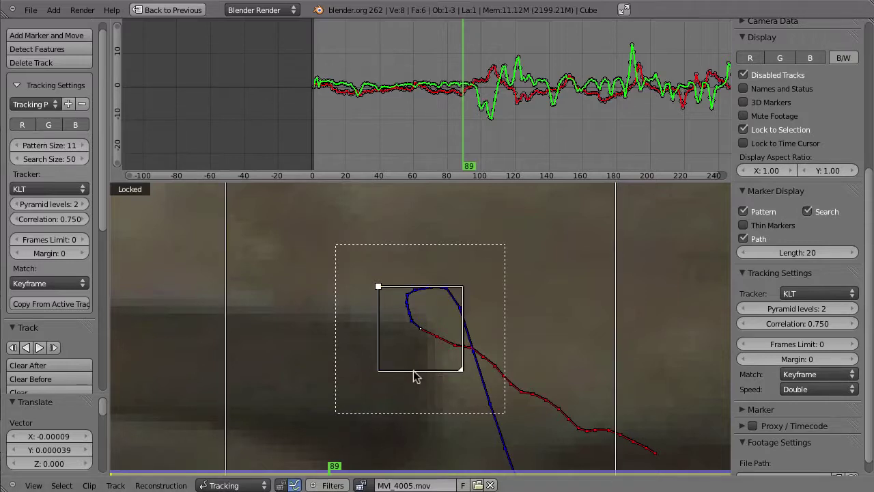
pyautogui.press('x')
pyautogui.click(421, 406)
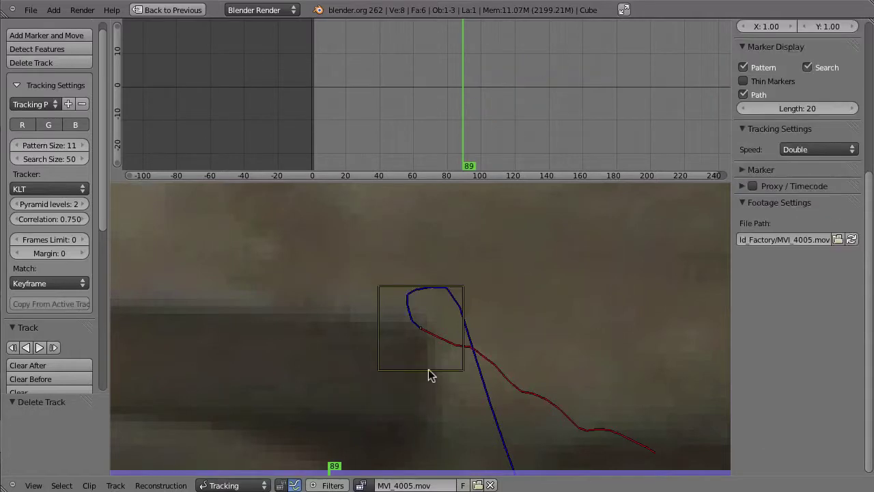
pyautogui.hotkey('ctrl', 'z')
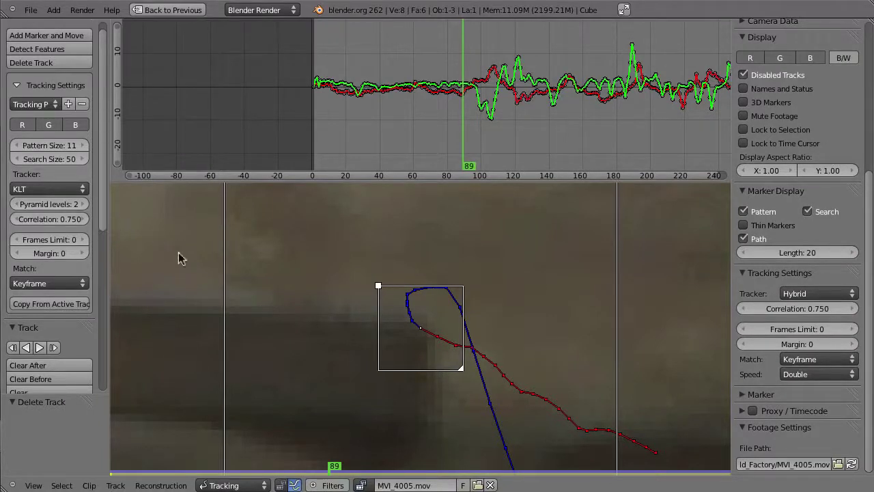
# Return to frame 1 and set the defaults for new markers to the Hybrid tracker with a search size of 61.
pyautogui.moveTo(426, 376)
pyautogui.keyDown('ctrl'); pyautogui.mouseDown(button='middle')
pyautogui.moveTo(426, 344)
pyautogui.moveTo(412, 364)
pyautogui.moveTo(419, 410)
pyautogui.moveTo(410, 371)
pyautogui.moveTo(442, 344)
pyautogui.moveTo(465, 293)
pyautogui.moveTo(492, 296)
pyautogui.moveTo(402, 356)
pyautogui.moveTo(458, 325)
pyautogui.moveTo(459, 379)
pyautogui.moveTo(396, 389)
pyautogui.moveTo(318, 426)
pyautogui.moveTo(401, 412)
pyautogui.moveTo(459, 360)
pyautogui.mouseUp(button='middle'); pyautogui.keyUp('ctrl')
pyautogui.hotkey('shift', 'Left')
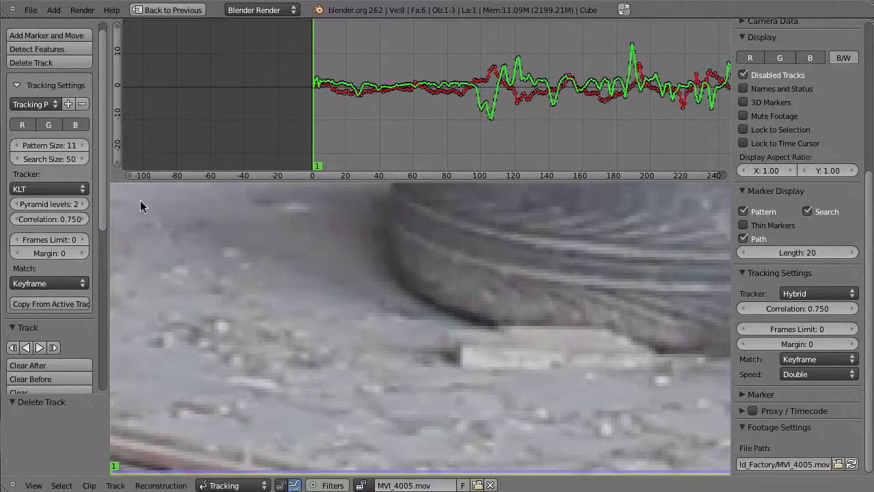
pyautogui.click(47, 189)
pyautogui.click(26, 142)
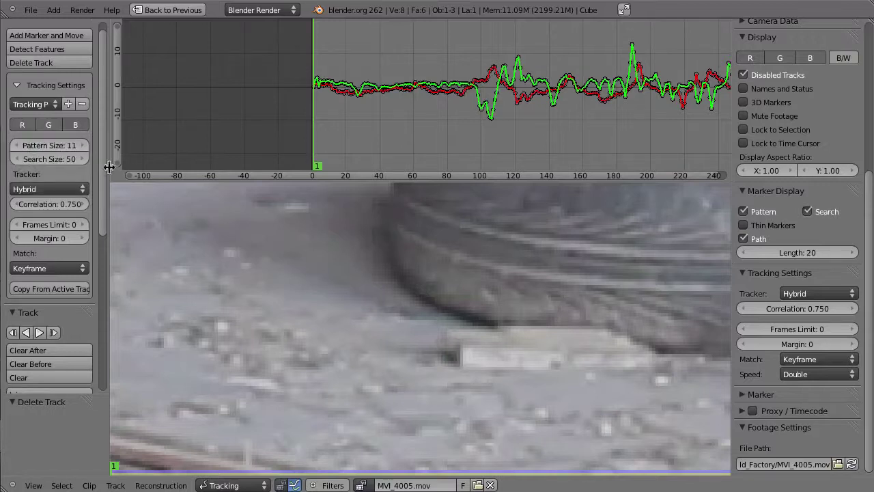
pyautogui.click(51, 158)
pyautogui.write('61')
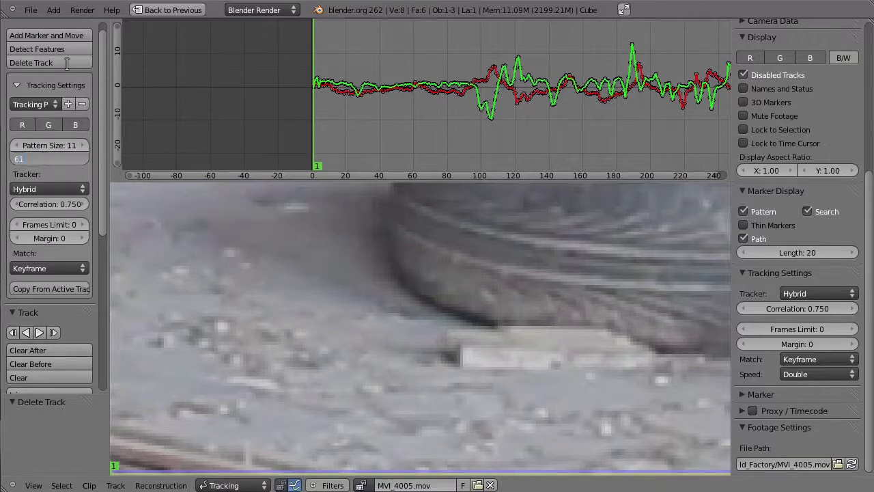
pyautogui.press('Return')
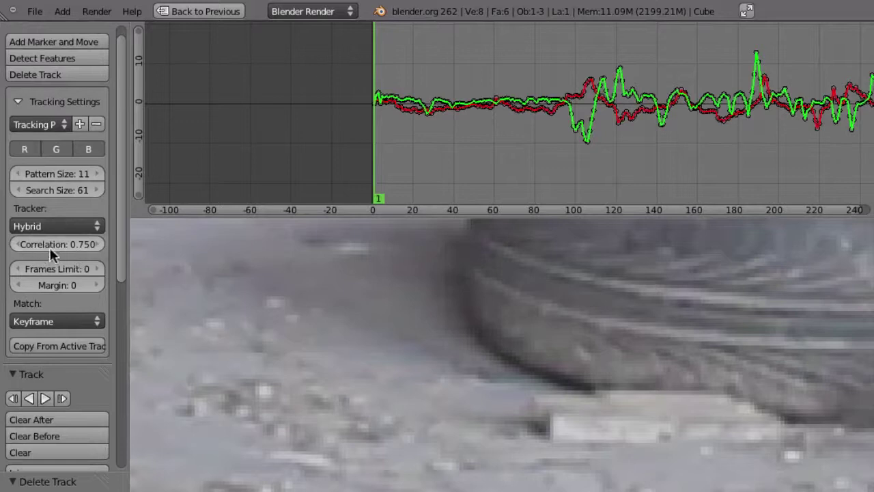
# Place a marker on the left corner of the pale block under the tyre, and set the default correlation to 0.99.
pyautogui.keyDown('ctrl'); pyautogui.click(550, 424); pyautogui.keyUp('ctrl')
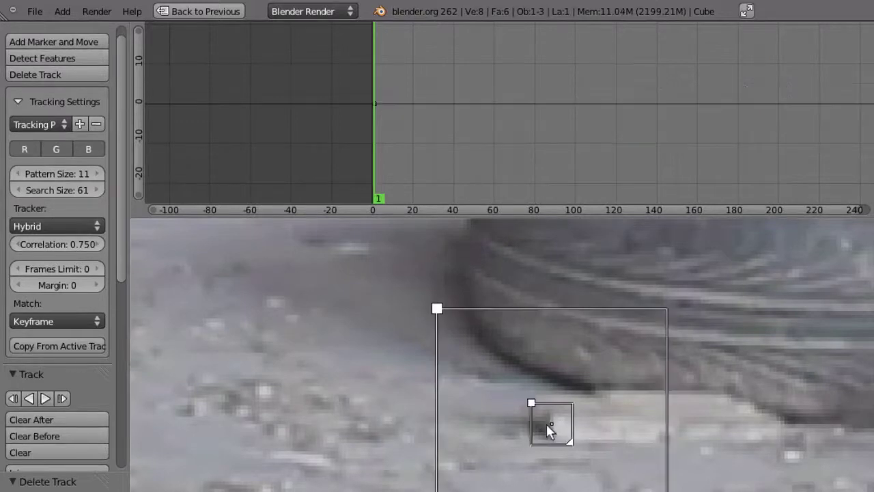
pyautogui.moveTo(571, 428); pyautogui.dragTo(580, 425)
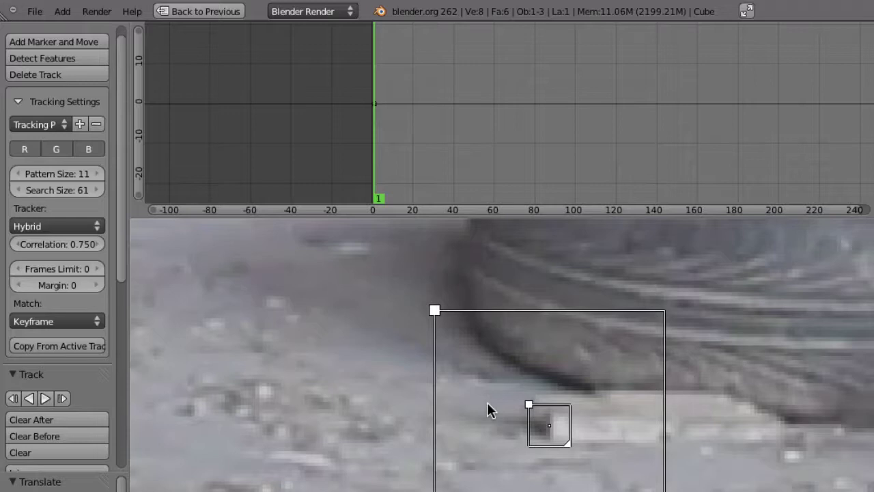
pyautogui.click(44, 244)
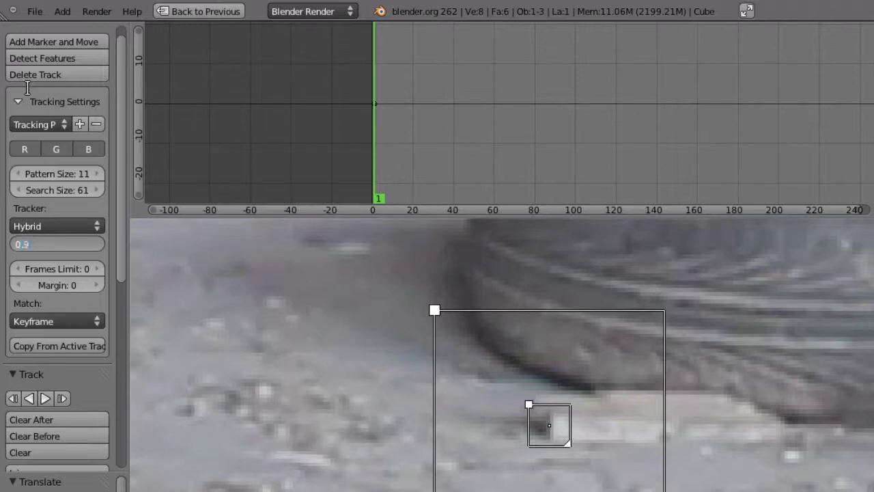
pyautogui.press('Return')
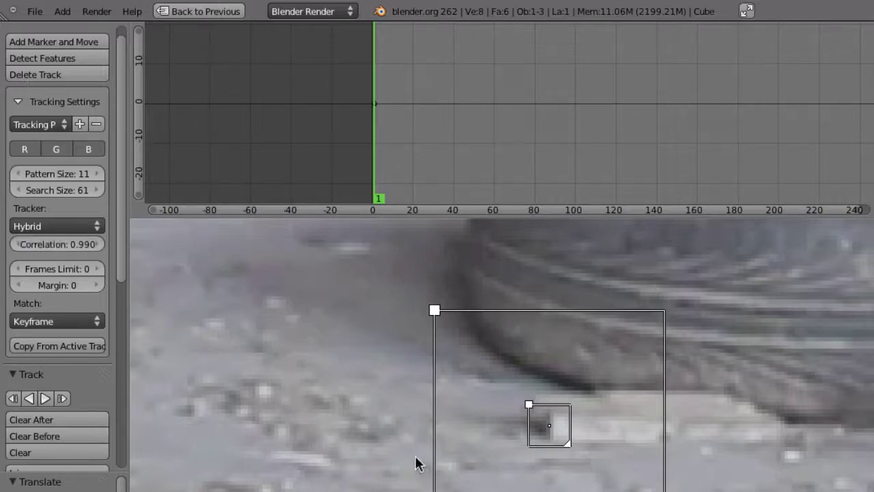
# Track the block-corner marker forward with the view locked to it, then return to frame 1 and lock the track.
pyautogui.hotkey('ctrl', 't')
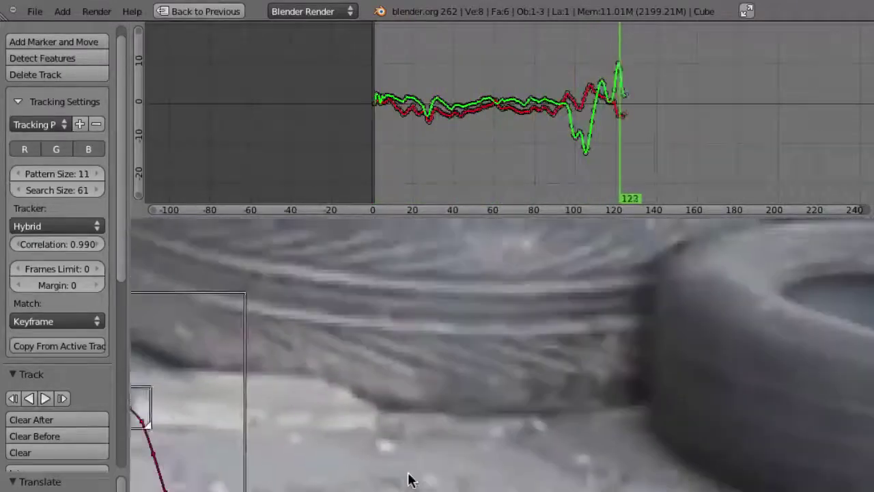
pyautogui.press('l')
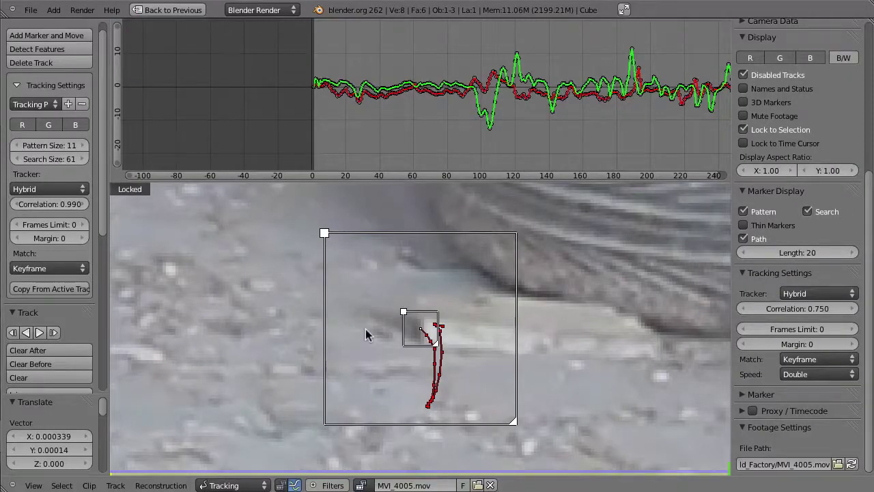
pyautogui.hotkey('shift', 'Left')
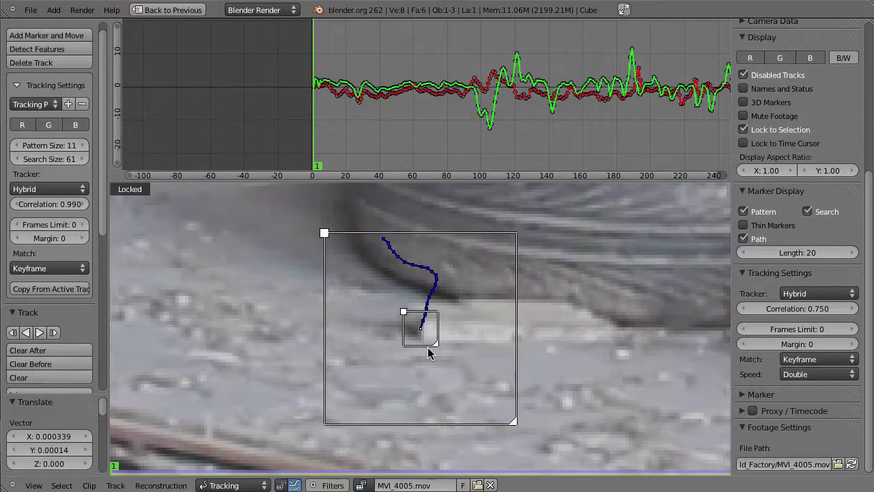
pyautogui.hotkey('ctrl', 'l')
# Add a marker on the plain floor left of the tyres at frame 1 and clear its remaining track path.
pyautogui.moveTo(338, 303)
pyautogui.mouseDown(button='middle')
pyautogui.moveTo(459, 367)
pyautogui.moveTo(410, 351)
pyautogui.moveTo(351, 293)
pyautogui.moveTo(425, 373)
pyautogui.moveTo(469, 394)
pyautogui.mouseUp(button='middle')
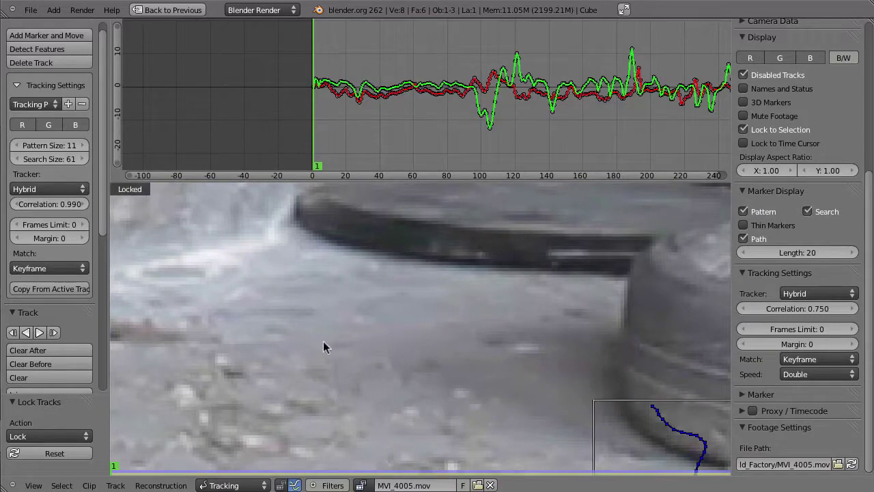
pyautogui.keyDown('ctrl'); pyautogui.click(397, 317); pyautogui.keyUp('ctrl')
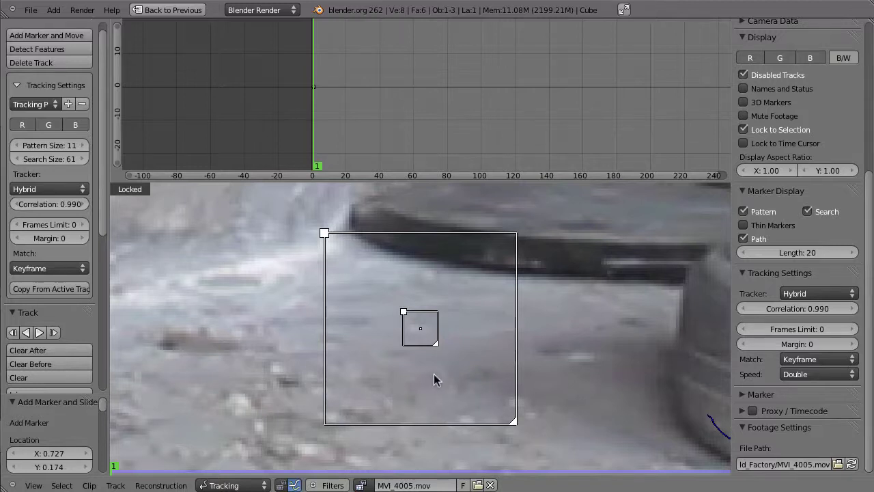
pyautogui.hotkey('alt', 't')
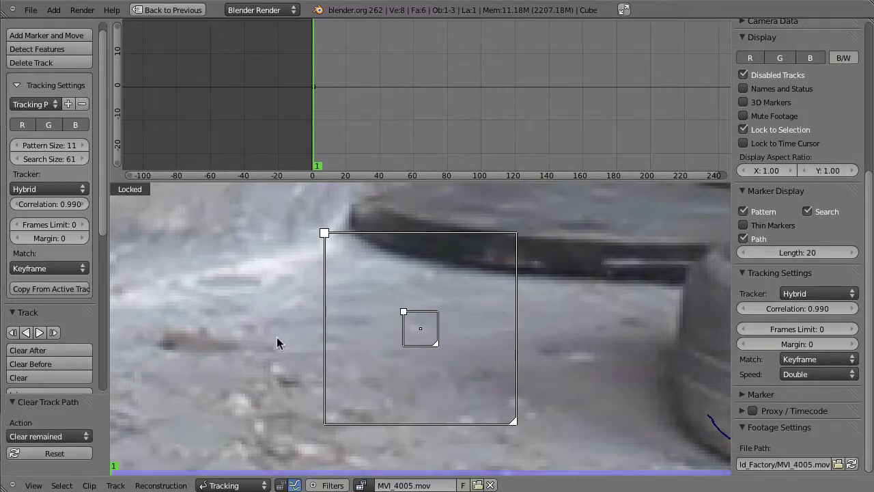
pyautogui.press('Right')
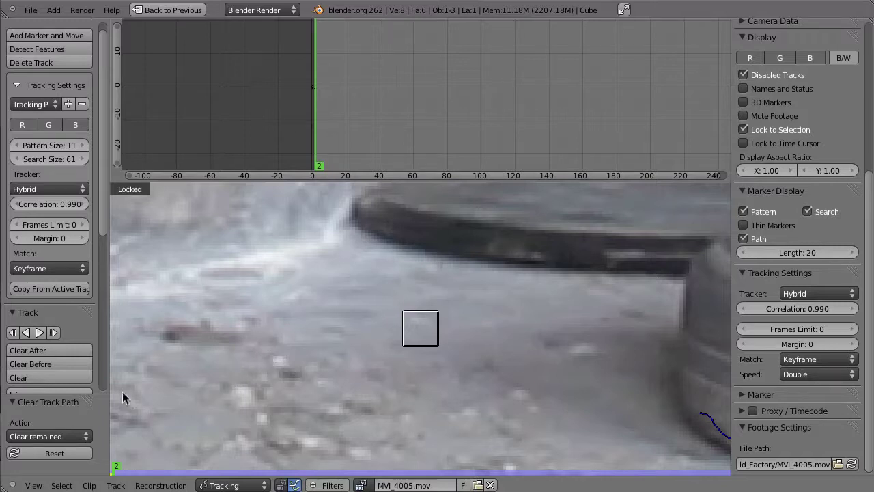
pyautogui.press('Left')
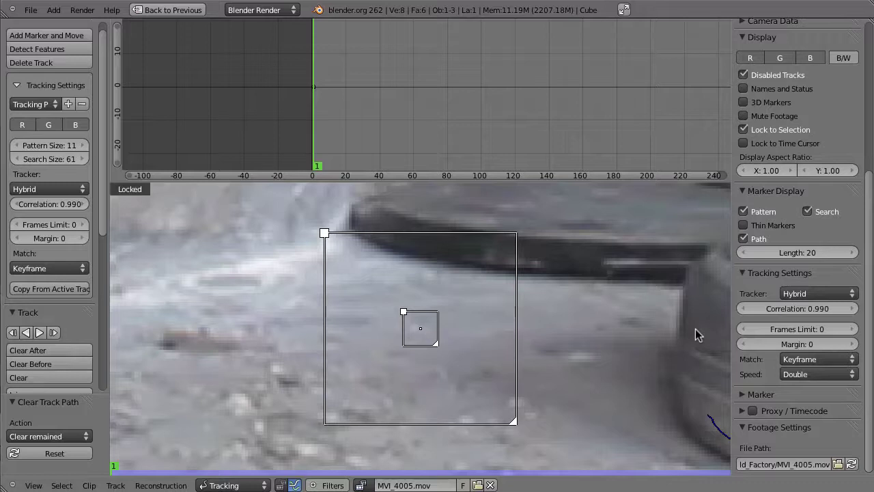
# Set the floor marker's correlation to 0.4 and track it forward through the footage.
pyautogui.moveTo(790, 314); pyautogui.dragTo(813, 311)
pyautogui.click(793, 309)
pyautogui.press('BackSpace')
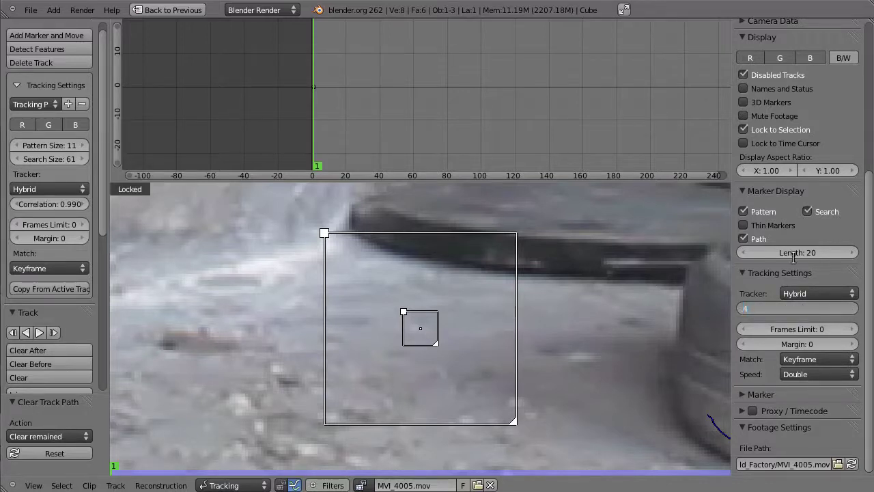
pyautogui.write('.4')
pyautogui.press('Return')
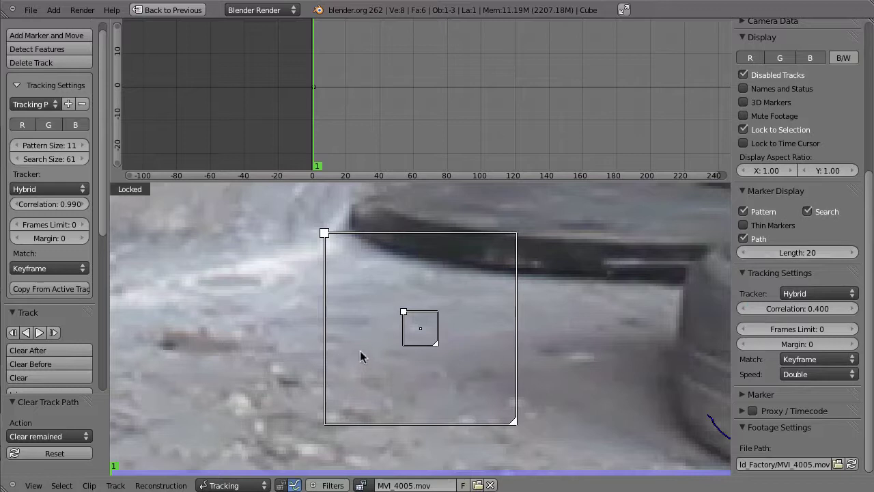
pyautogui.hotkey('ctrl', 't')
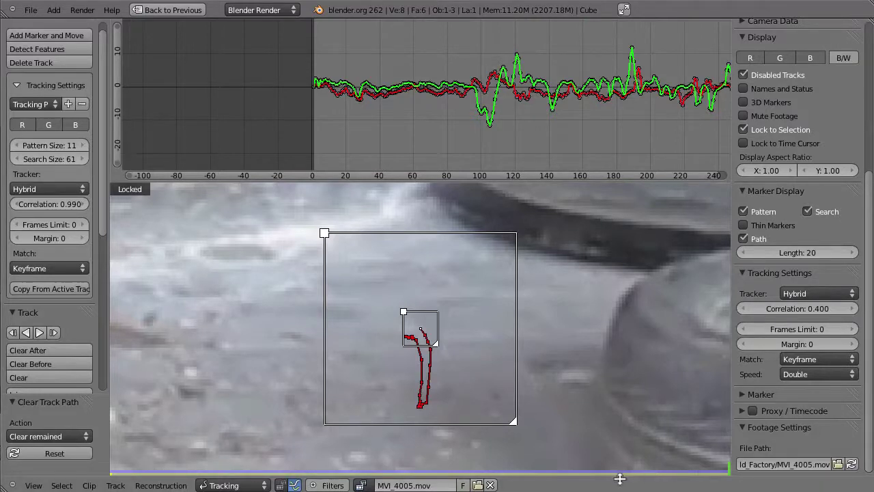
# Scrub back to frame 157 and examine the floor marker's path up close for drifting.
pyautogui.moveTo(691, 471); pyautogui.dragTo(506, 469)
pyautogui.scroll(3, 422, 342)
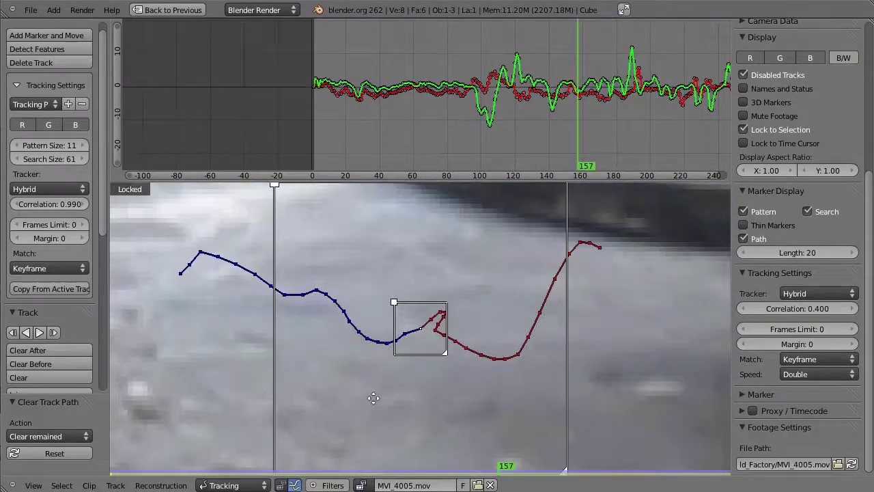
pyautogui.scroll(2, 397, 343)
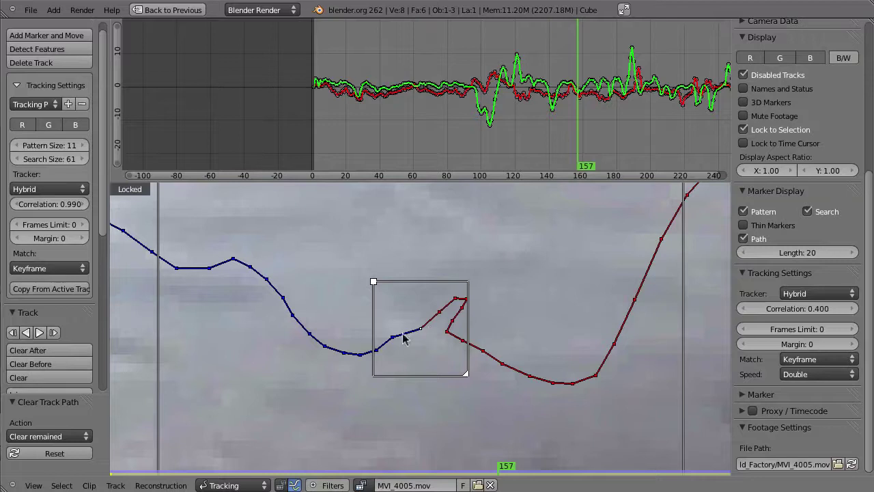
# Check the floor marker's path at frame 32, and set the default correlation for new markers to 0.75.
pyautogui.moveTo(505, 467)
pyautogui.mouseDown()
pyautogui.moveTo(574, 467)
pyautogui.moveTo(177, 437)
pyautogui.moveTo(191, 451)
pyautogui.moveTo(267, 463)
pyautogui.moveTo(716, 466)
pyautogui.moveTo(617, 470)
pyautogui.moveTo(680, 483)
pyautogui.moveTo(179, 440)
pyautogui.mouseUp()
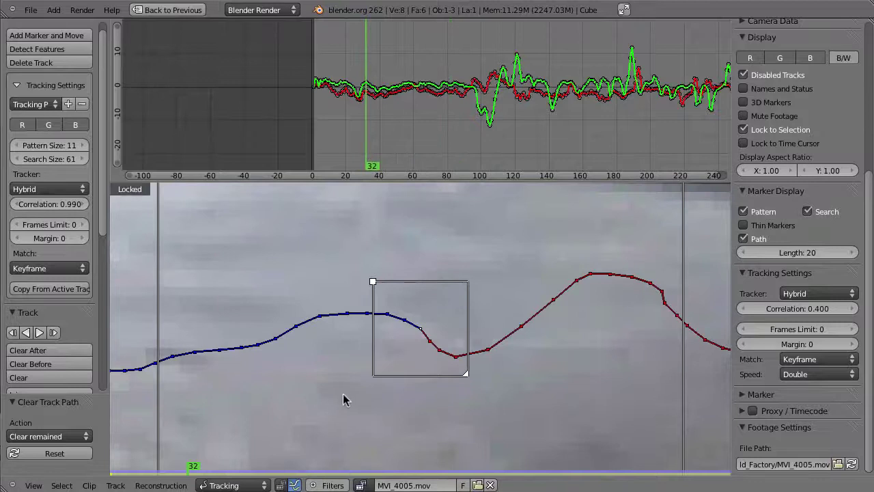
pyautogui.scroll(-5, 343, 399)
pyautogui.scroll(1, 426, 324)
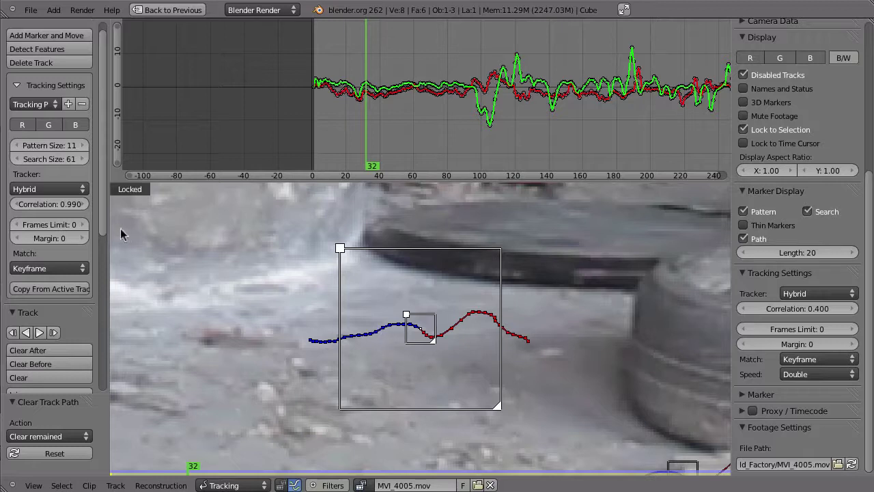
pyautogui.click(49, 204)
pyautogui.press('BackSpace')
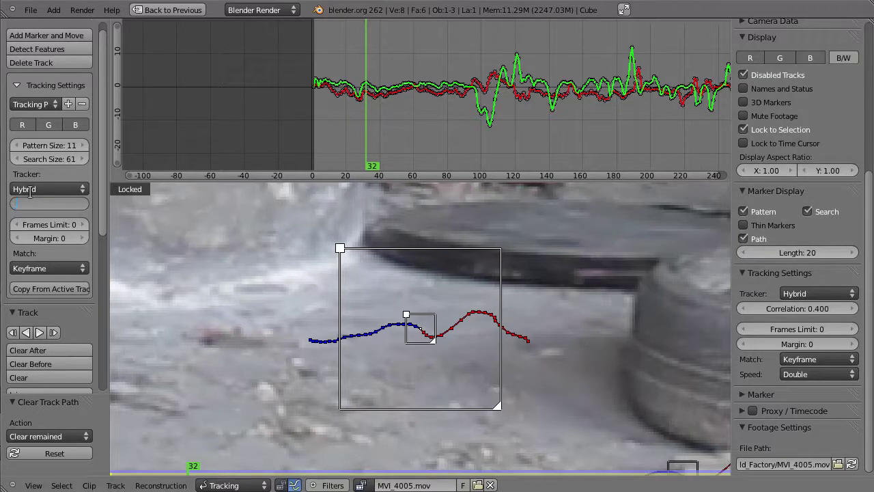
pyautogui.press('Return')
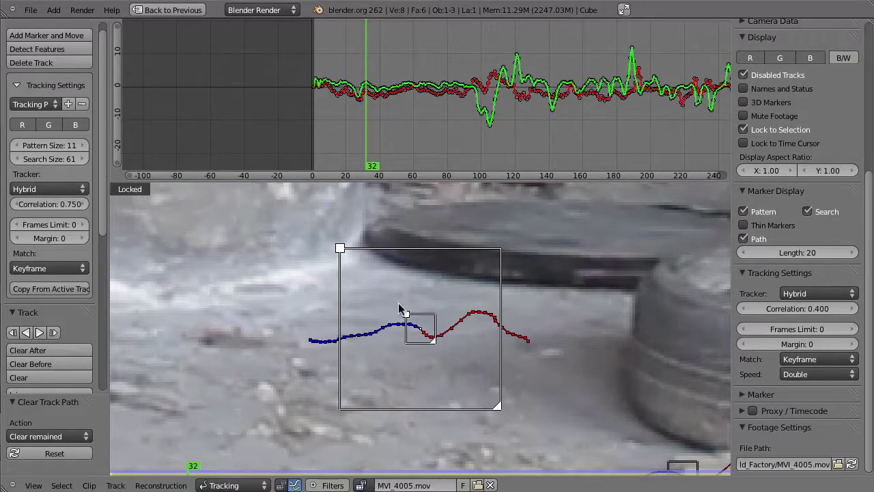
# Lock the floor marker's track and return to frame 1.
pyautogui.hotkey('ctrl', 'l')
pyautogui.scroll(-3, 567, 264)
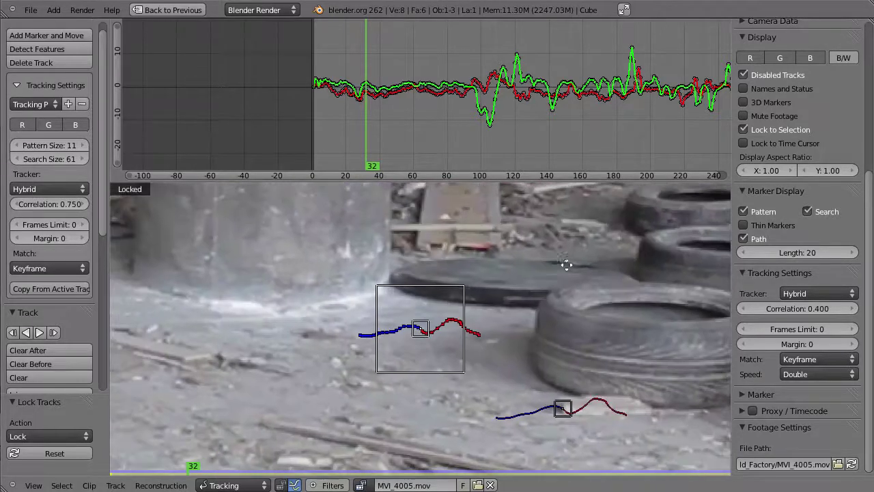
pyautogui.scroll(3, 517, 323)
pyautogui.scroll(-4, 516, 323)
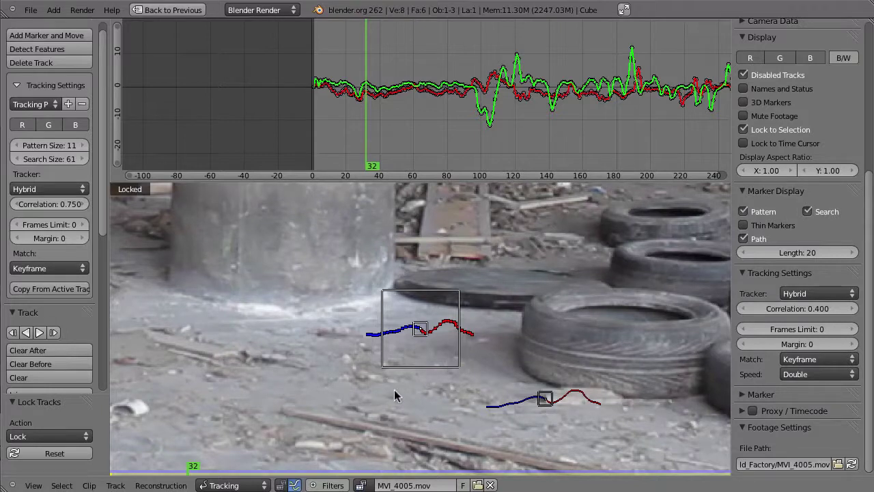
pyautogui.scroll(-2, 395, 393)
pyautogui.moveTo(417, 274); pyautogui.dragTo(422, 312, button='middle')
pyautogui.hotkey('shift', 'Left')
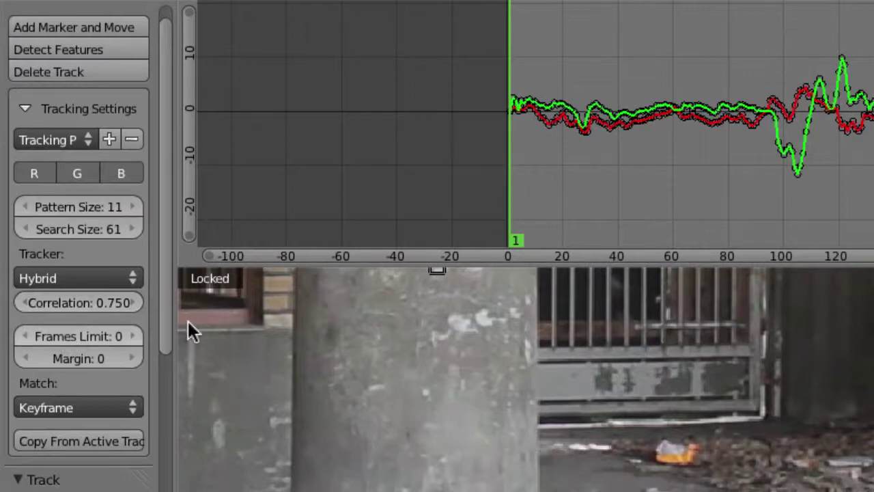
# Set the default frames limit to 10 and add a marker on the orange litter below the metal gate.
pyautogui.click(88, 338)
pyautogui.write('10')
pyautogui.press('Return')
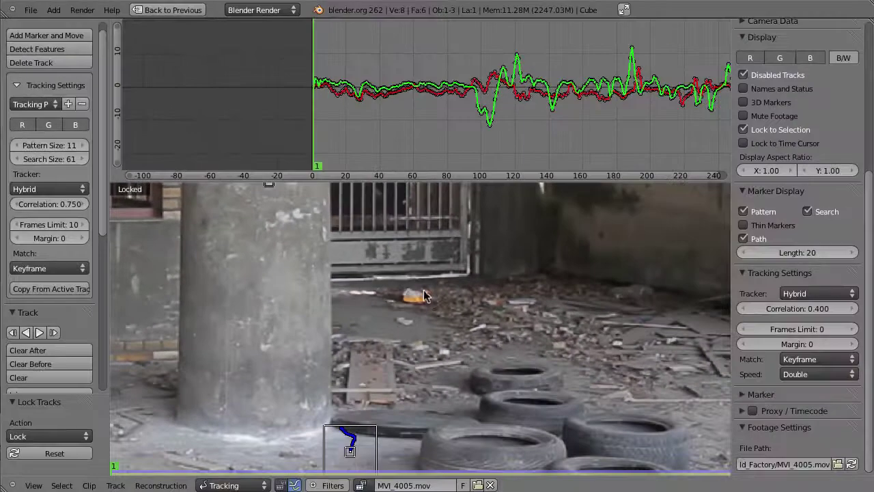
pyautogui.keyDown('ctrl'); pyautogui.click(425, 290); pyautogui.keyUp('ctrl')
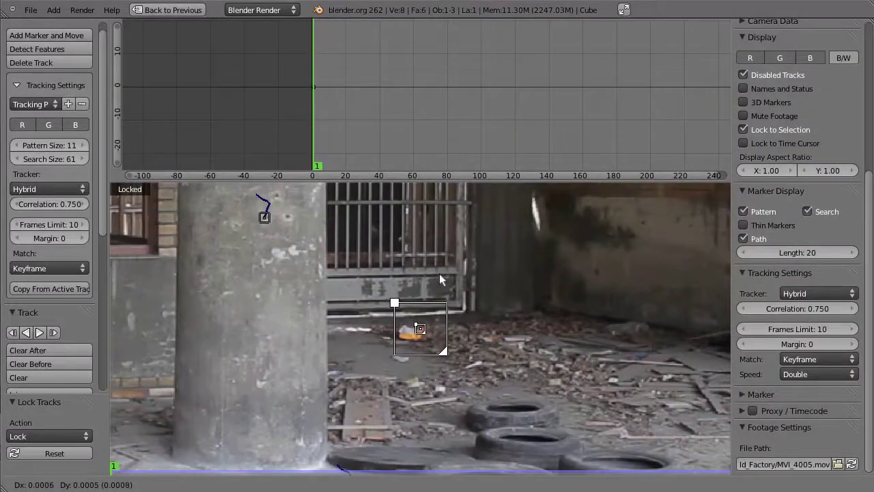
# Track the orange litter marker forward in 10-frame batches to frame 101, checking the pattern up close.
pyautogui.hotkey('ctrl', 't')
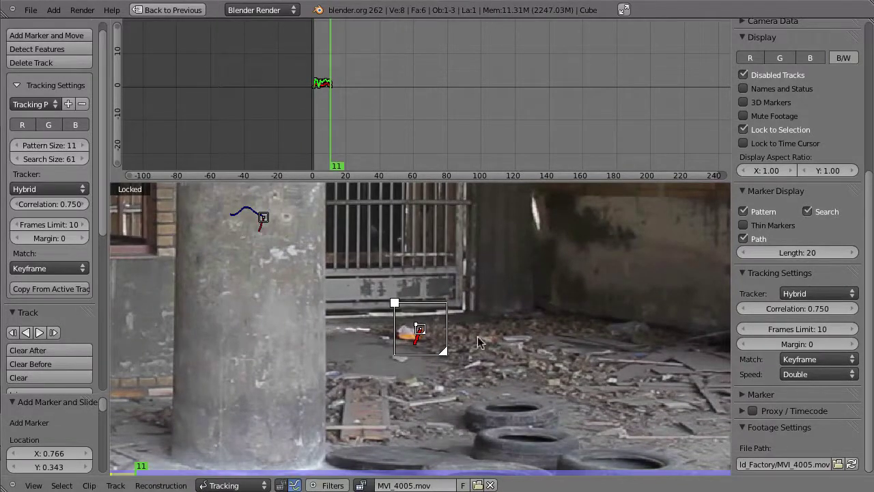
pyautogui.scroll(6, 429, 329)
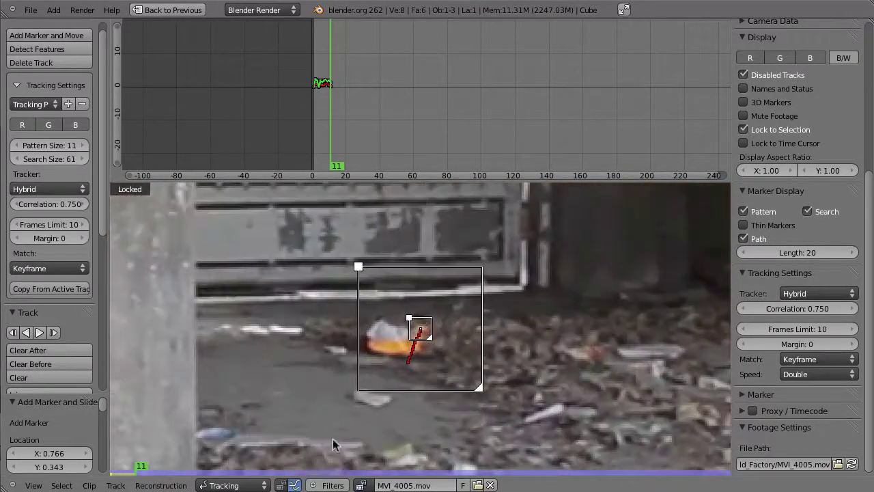
pyautogui.scroll(2, 407, 388)
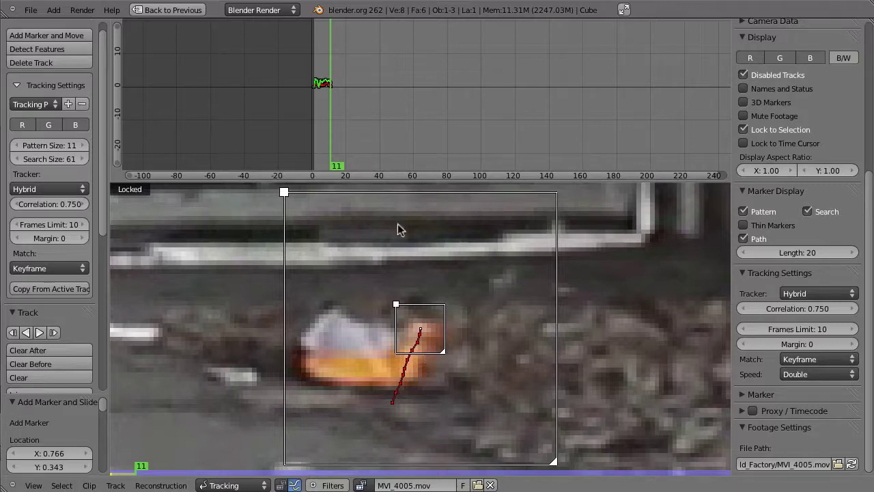
pyautogui.hotkey('ctrl', 't')
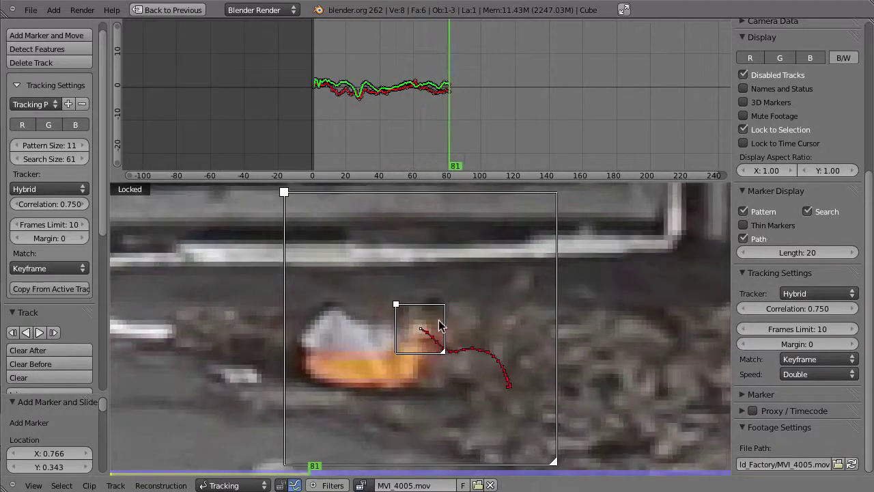
# Reset the default frames limit to 0 and track the litter marker forward to frame 111.
pyautogui.click(54, 224)
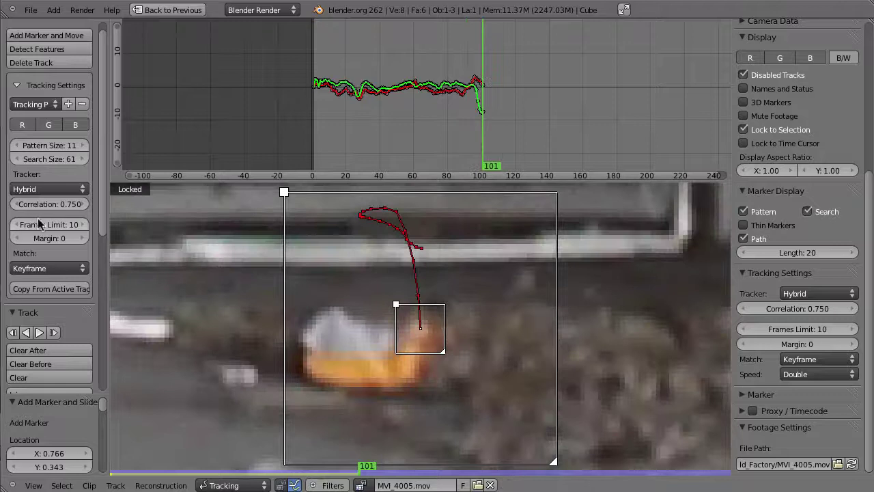
pyautogui.write('0')
pyautogui.press('Return')
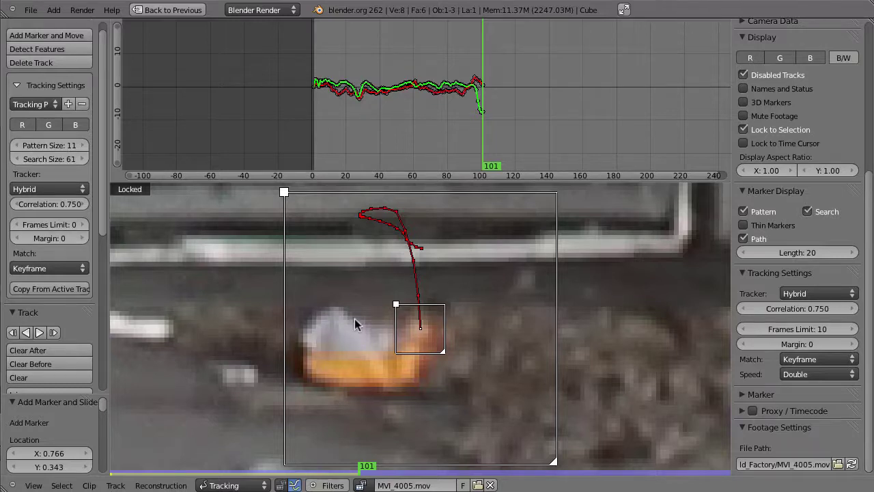
pyautogui.hotkey('ctrl', 't')
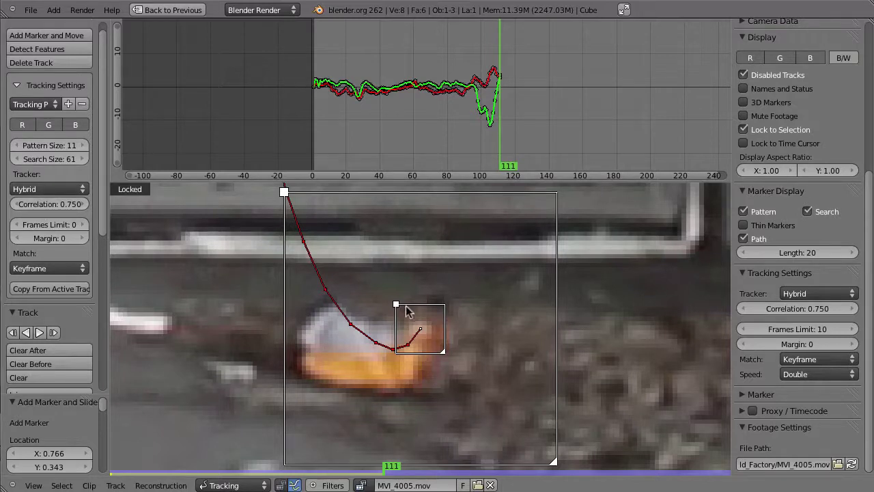
# Set the litter marker's own frames limit to 0 and track it forward to the end of the footage.
pyautogui.click(830, 329)
pyautogui.write('0')
pyautogui.press('Return')
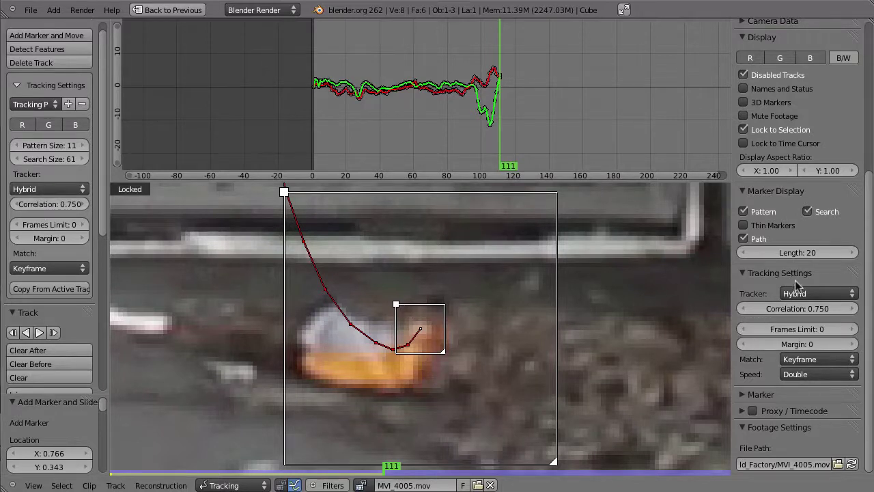
pyautogui.hotkey('ctrl', 't')
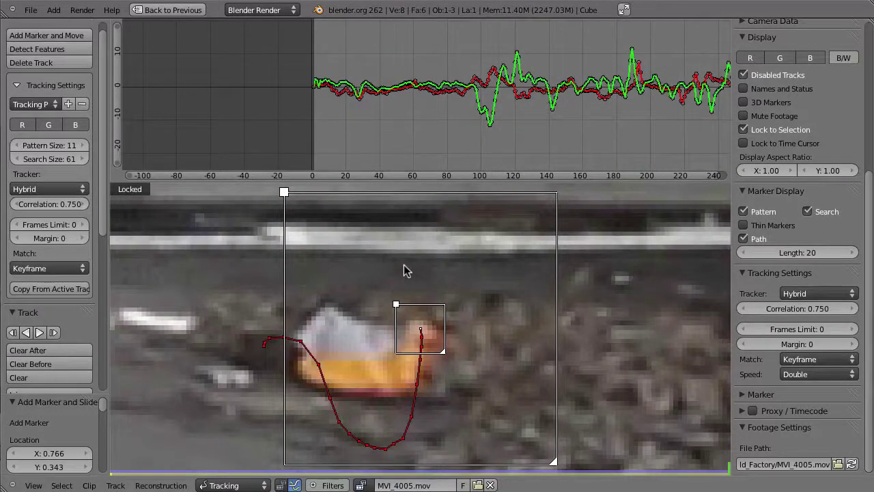
# Return to frame 1 and lock the litter marker's track.
pyautogui.hotkey('shift', 'Left')
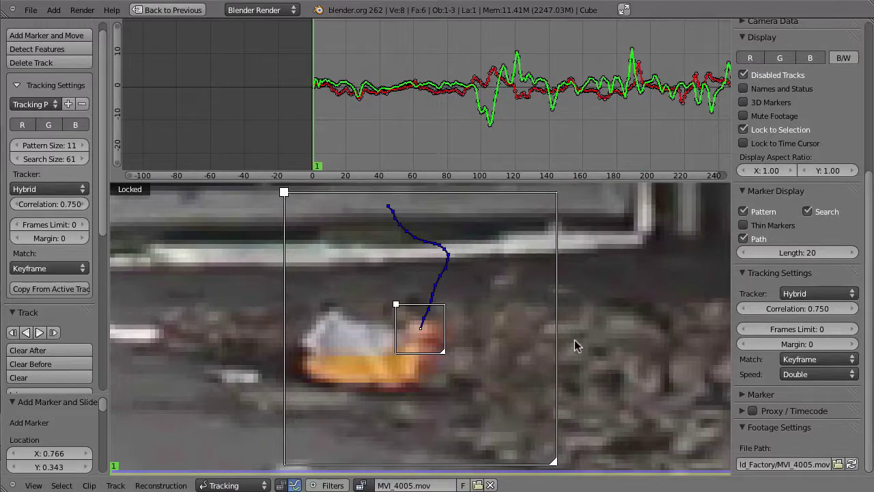
pyautogui.scroll(-7, 476, 376)
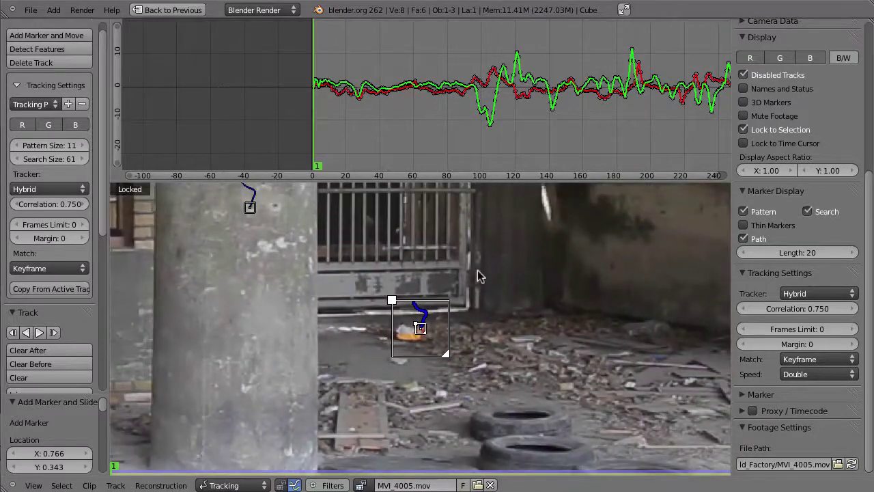
pyautogui.hotkey('ctrl', 'l')
pyautogui.scroll(-2, 303, 384)
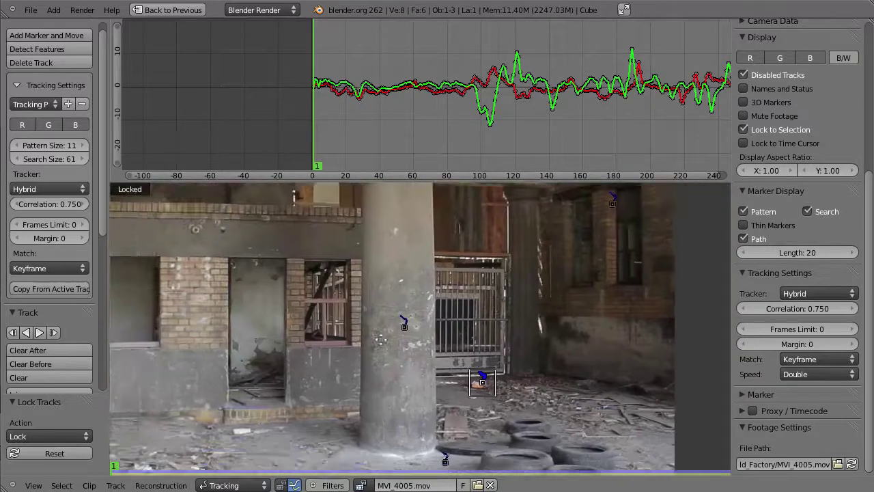
# Release the view from the selection and add a marker at the upper-left corner of the large window opening.
pyautogui.press('a')
pyautogui.press('l')
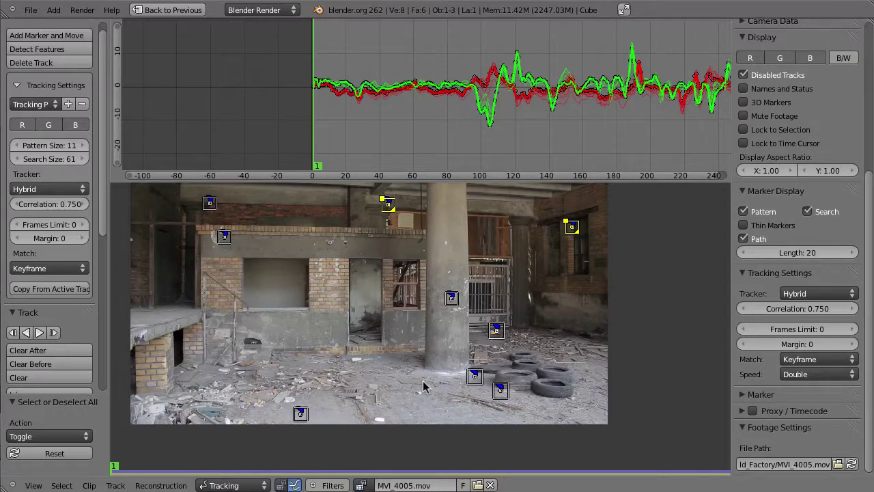
pyautogui.moveTo(310, 328); pyautogui.dragTo(267, 408, button='middle')
pyautogui.scroll(1, 266, 408)
pyautogui.scroll(1, 242, 322)
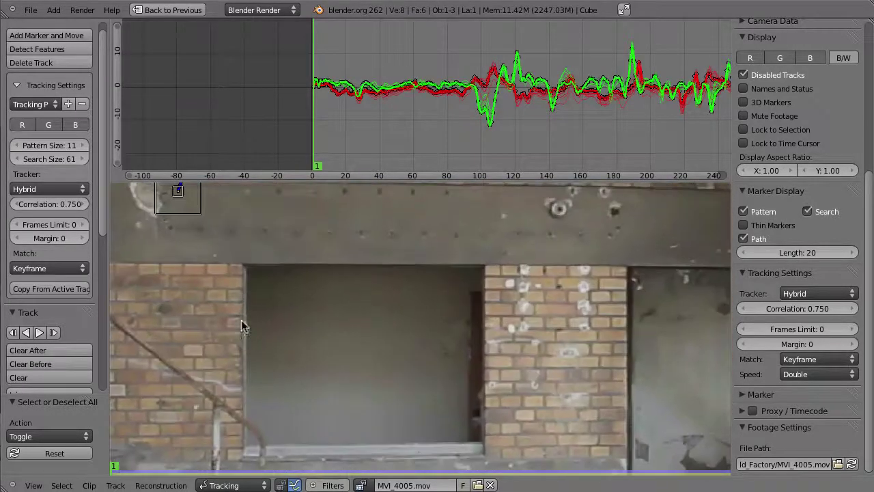
pyautogui.keyDown('ctrl'); pyautogui.click(240, 259); pyautogui.keyUp('ctrl')
pyautogui.moveTo(250, 282)
pyautogui.keyDown('ctrl'); pyautogui.mouseDown()
pyautogui.moveTo(268, 297)
pyautogui.moveTo(259, 294)
pyautogui.mouseUp(); pyautogui.keyUp('ctrl')
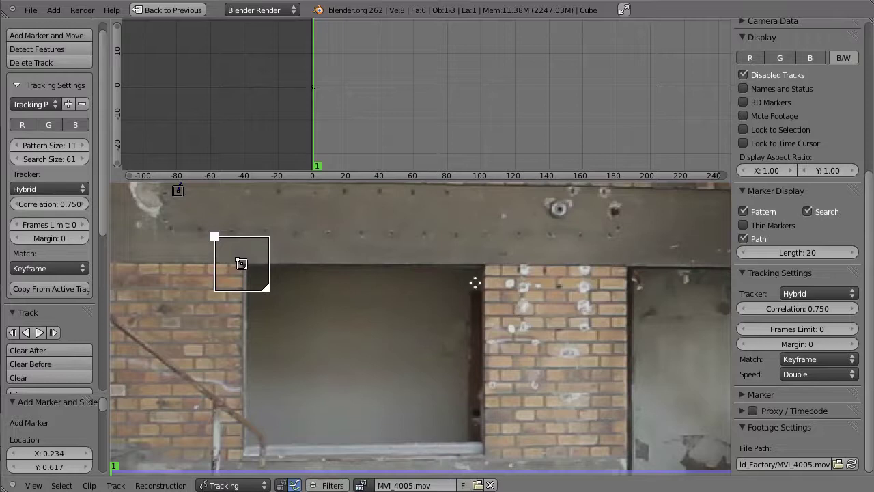
# Fine-tune the window marker's position so its pattern sits on the corner between brick, beam and opening.
pyautogui.scroll(2, 471, 287)
pyautogui.scroll(-1, 472, 277)
pyautogui.moveTo(472, 278); pyautogui.dragTo(376, 303, button='middle')
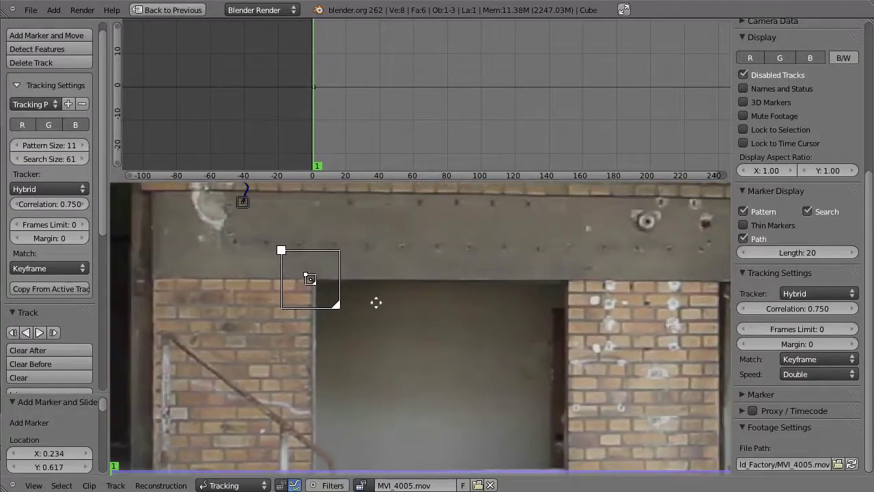
pyautogui.scroll(3, 377, 303)
pyautogui.moveTo(235, 307); pyautogui.dragTo(278, 313, button='middle')
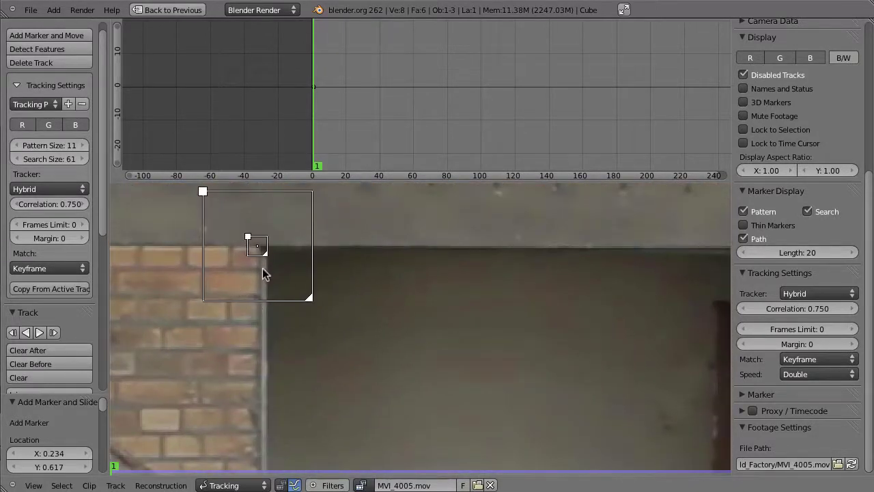
pyautogui.moveTo(271, 267)
pyautogui.mouseDown()
pyautogui.moveTo(311, 259)
pyautogui.moveTo(324, 280)
pyautogui.mouseUp()
pyautogui.scroll(-3, 324, 279)
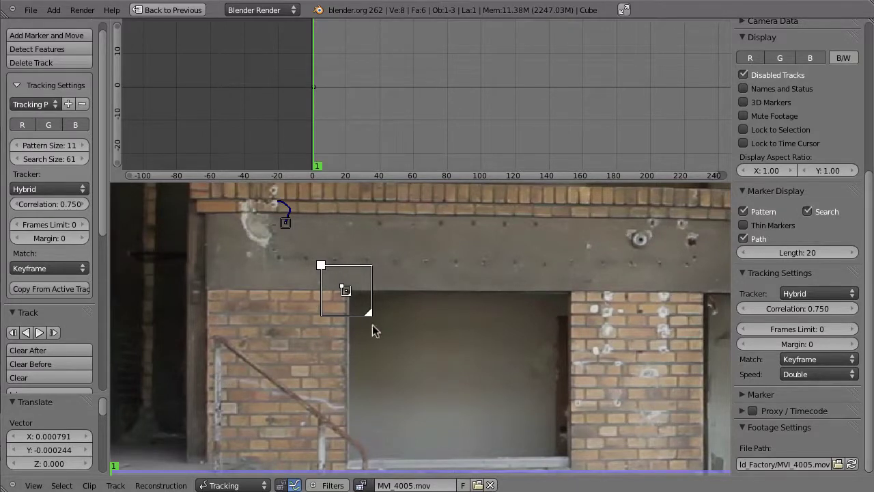
# Track the window-corner marker forward through the footage, check it at the last frame and lock its track.
pyautogui.hotkey('ctrl', 't')
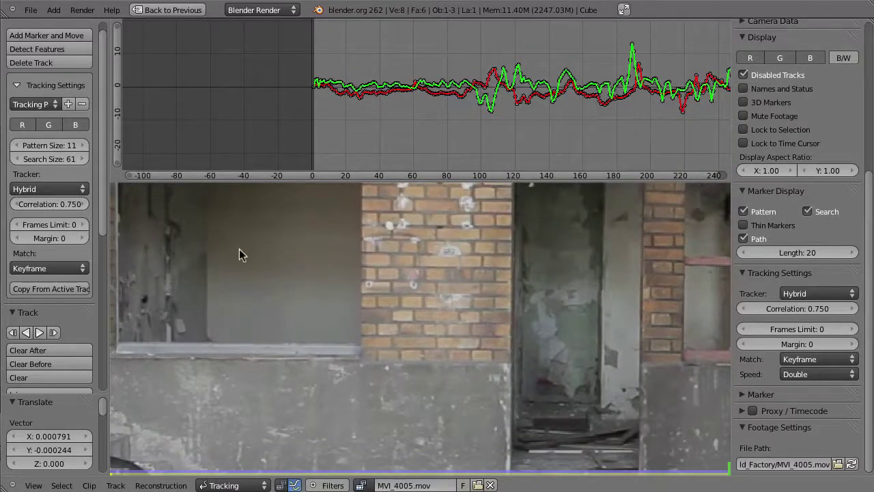
pyautogui.moveTo(242, 253); pyautogui.dragTo(458, 346, button='middle')
pyautogui.scroll(2, 337, 285)
pyautogui.moveTo(347, 313); pyautogui.dragTo(357, 335, button='middle')
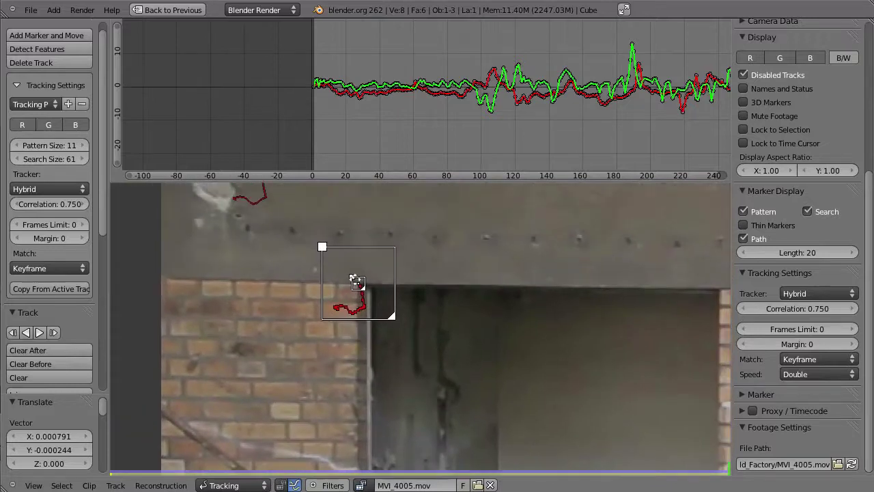
pyautogui.scroll(2, 307, 358)
pyautogui.hotkey('ctrl', 'l')
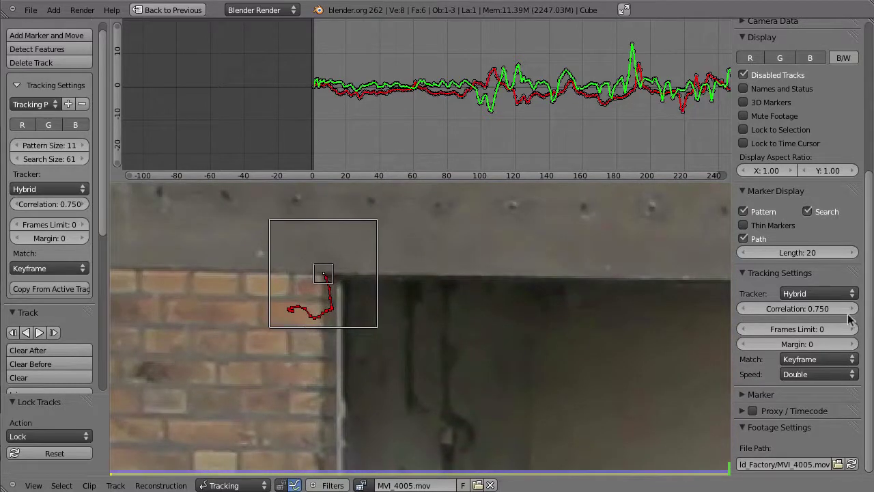
# Change the tracking speed from Double to Fastest.
pyautogui.scroll(1, 799, 328)
pyautogui.scroll(-1, 771, 423)
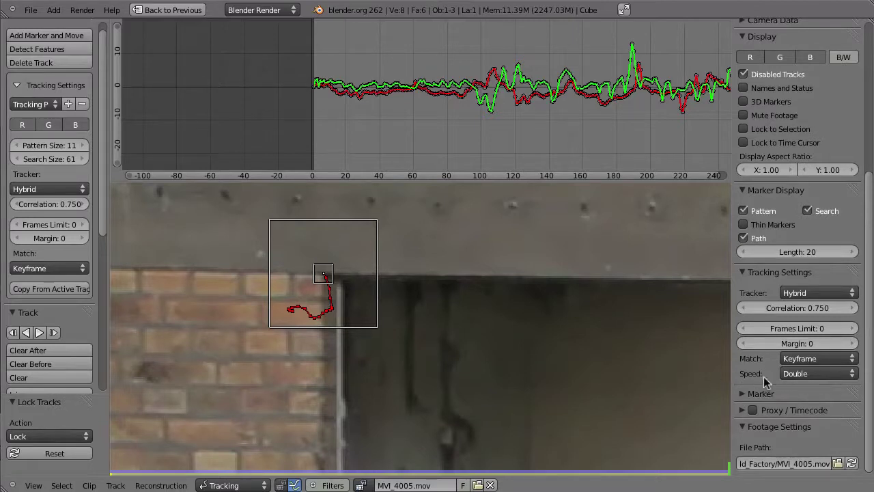
pyautogui.click(802, 375)
pyautogui.click(804, 355)
# Add a marker at the window opening's upper-right corner on the last frame and track it backward to frame 1.
pyautogui.scroll(-4, 512, 356)
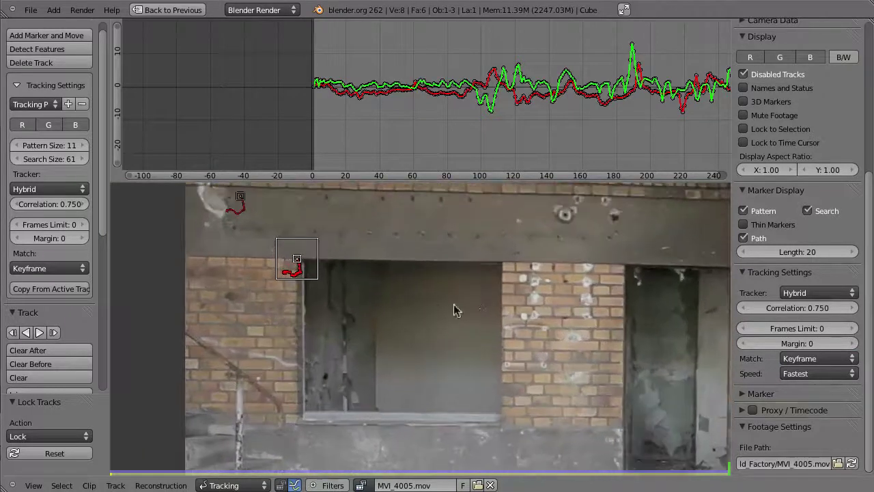
pyautogui.scroll(4, 464, 329)
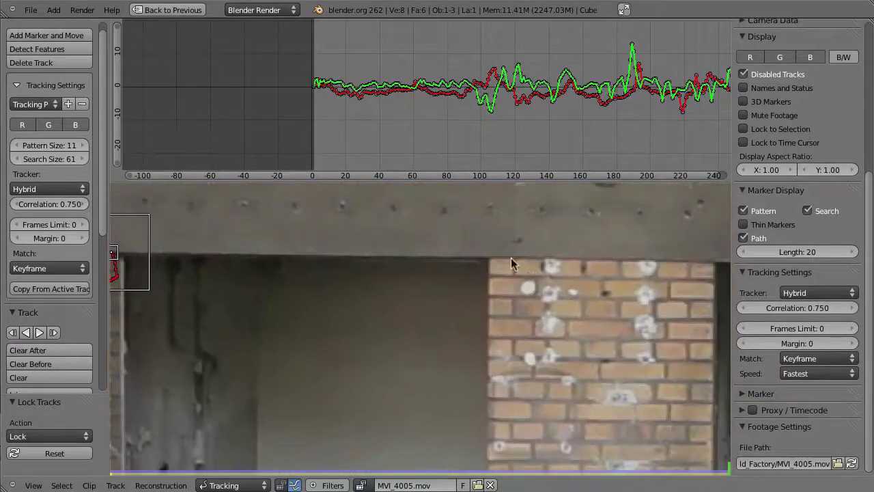
pyautogui.keyDown('ctrl'); pyautogui.click(510, 237); pyautogui.keyUp('ctrl')
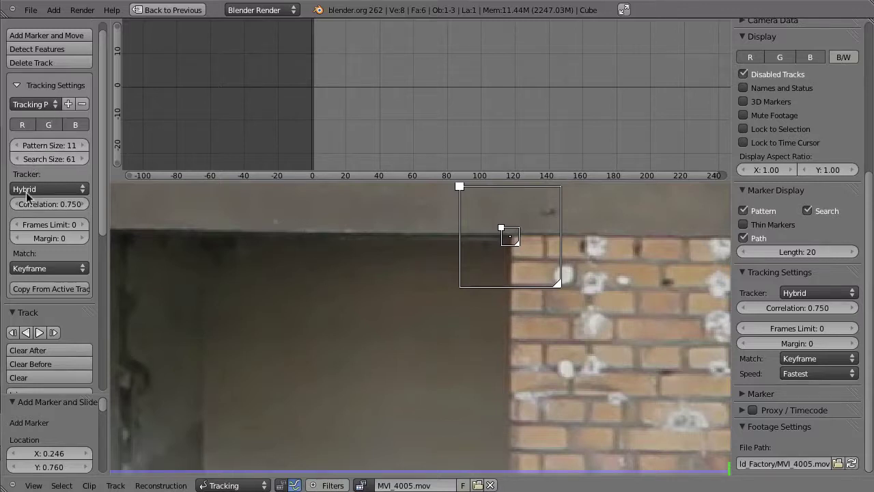
pyautogui.click(26, 332)
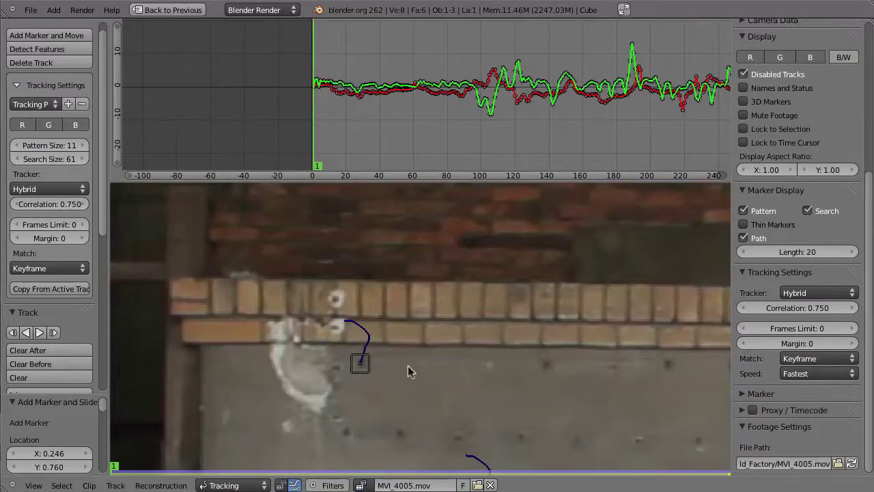
# Check the track at the window opening's upper-right corner with the view locked to the selection, and lock the track.
pyautogui.press('l')
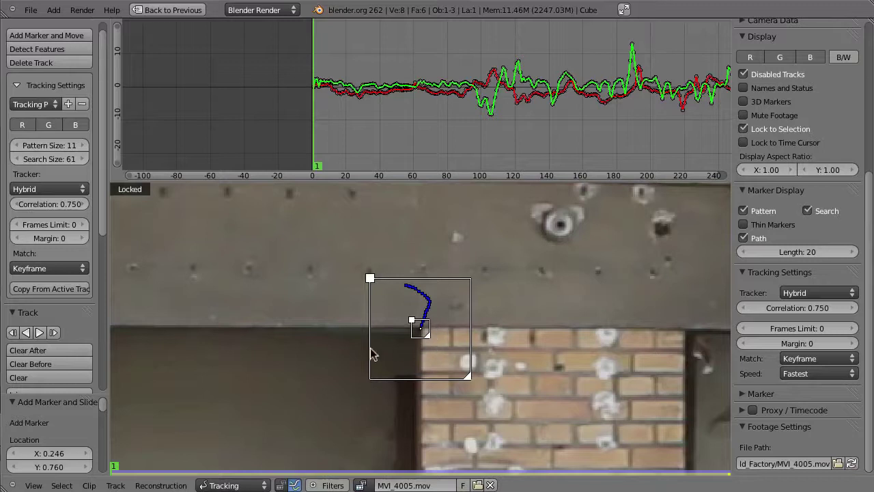
pyautogui.click(149, 469)
pyautogui.moveTo(171, 469); pyautogui.dragTo(276, 469)
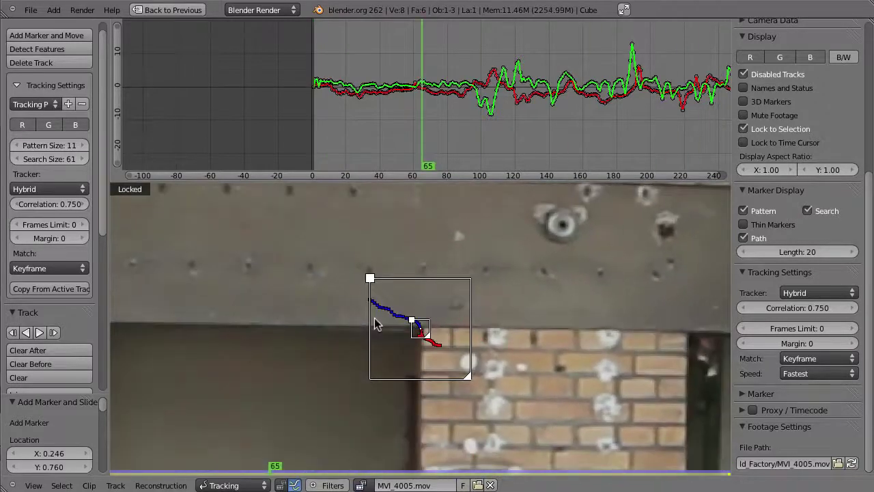
pyautogui.hotkey('shift', 'Left')
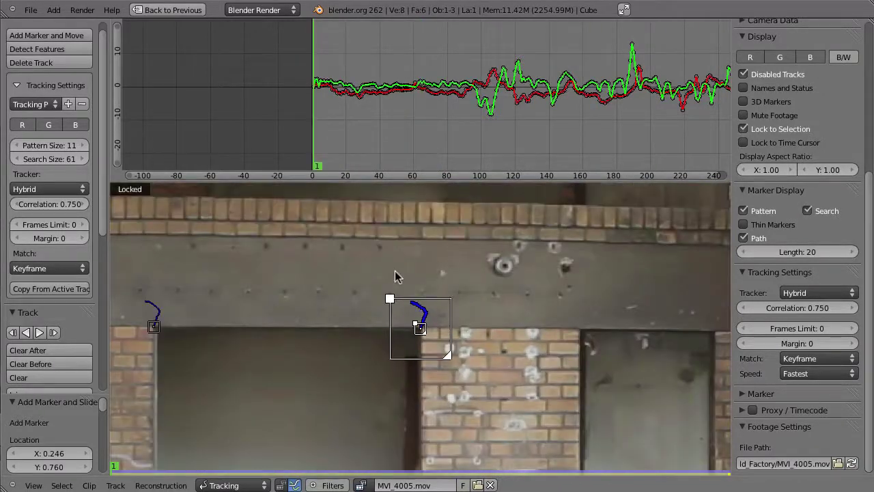
pyautogui.hotkey('ctrl', 'l')
# Add a marker at the doorway's upper-left corner on frame 1, track it forward to the last frame and lock its track.
pyautogui.scroll(-2, 511, 315)
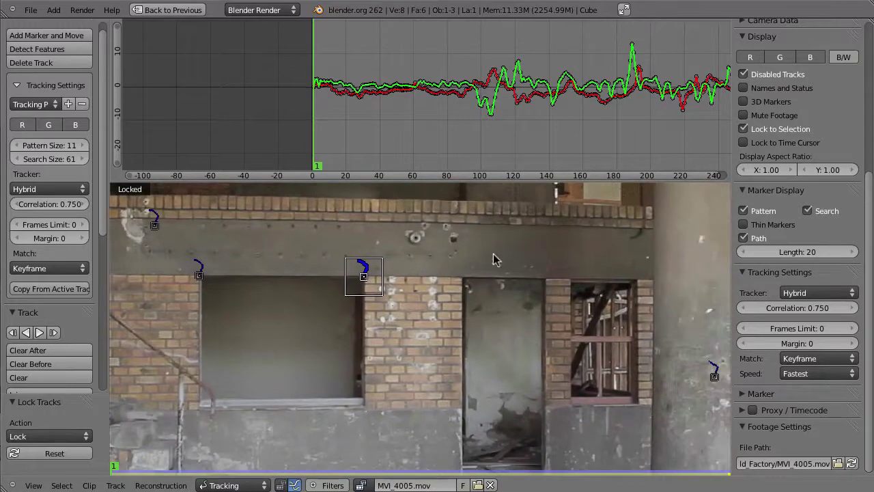
pyautogui.scroll(5, 435, 273)
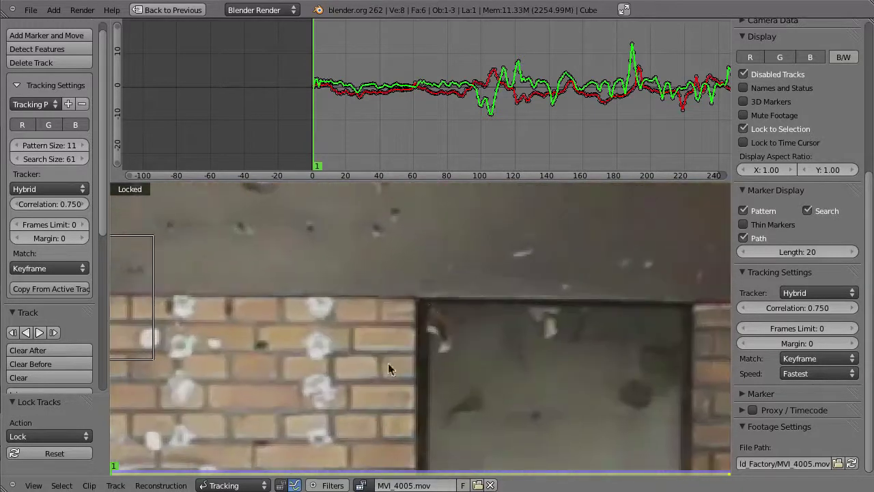
pyautogui.keyDown('ctrl'); pyautogui.click(419, 298); pyautogui.keyUp('ctrl')
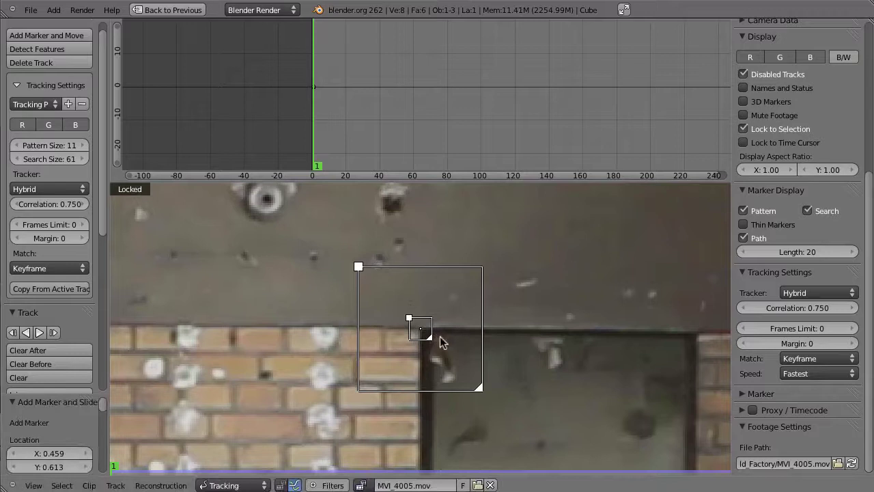
pyautogui.hotkey('ctrl', 't')
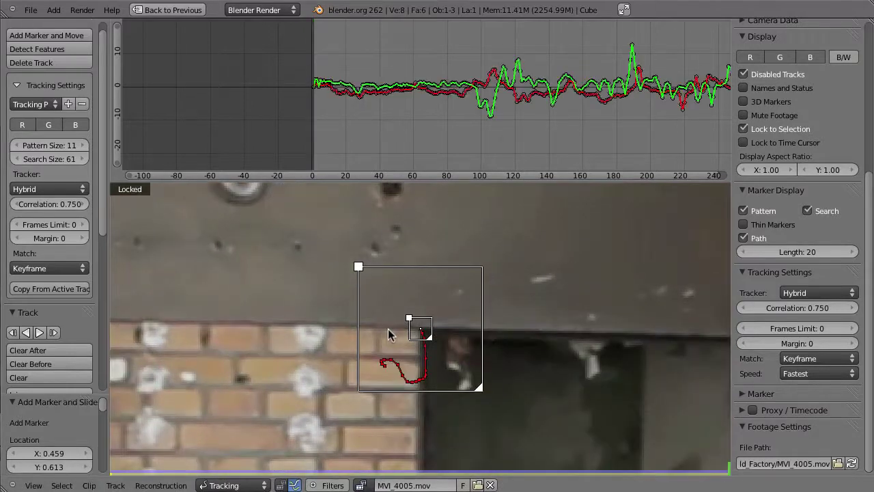
pyautogui.moveTo(557, 314)
pyautogui.mouseDown(button='middle')
pyautogui.moveTo(502, 316)
pyautogui.moveTo(462, 294)
pyautogui.mouseUp(button='middle')
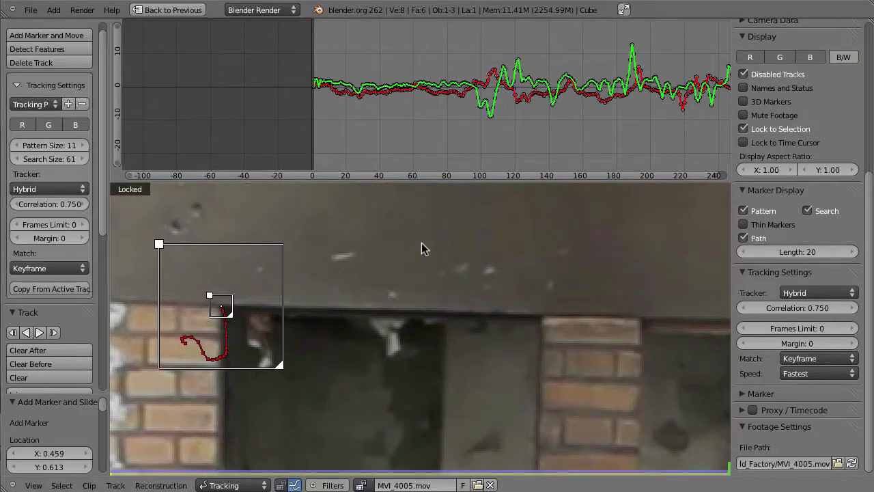
pyautogui.hotkey('ctrl', 'l')
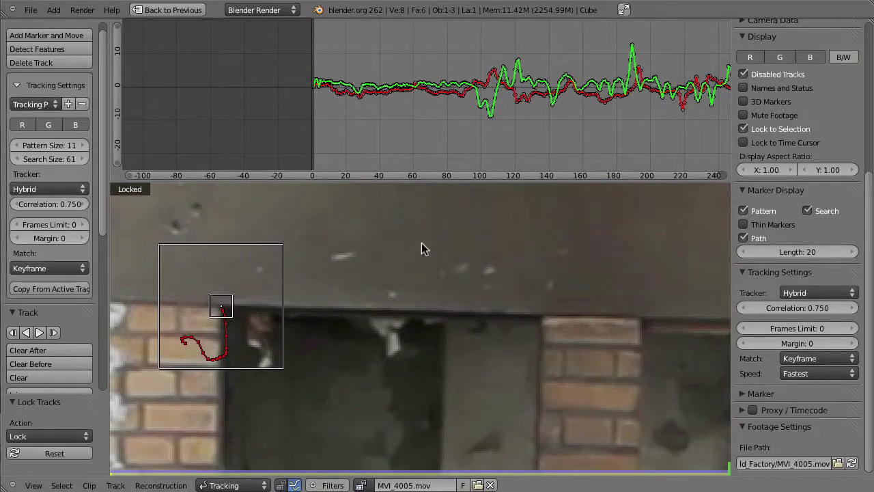
# Add a marker at the doorway's upper-right corner on the last frame and track it backward to frame 1.
pyautogui.keyDown('ctrl'); pyautogui.click(545, 313); pyautogui.keyUp('ctrl')
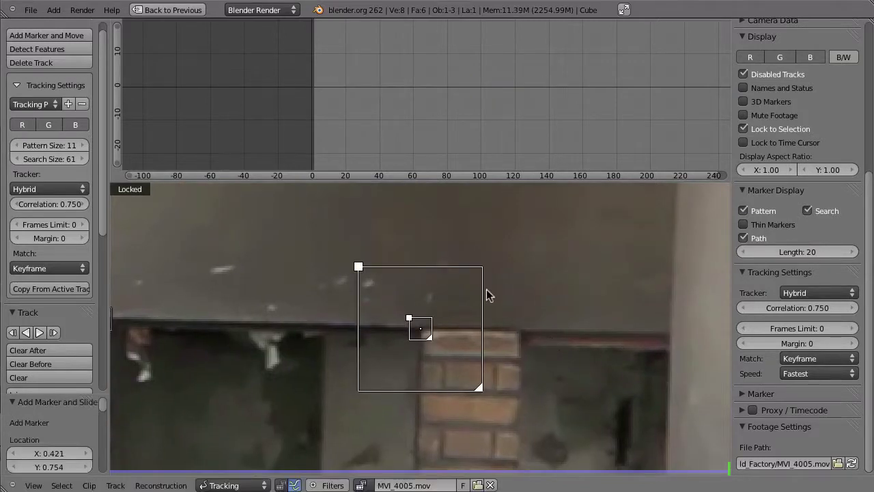
pyautogui.hotkey('ctrl', 't')
pyautogui.scroll(-5, 463, 348)
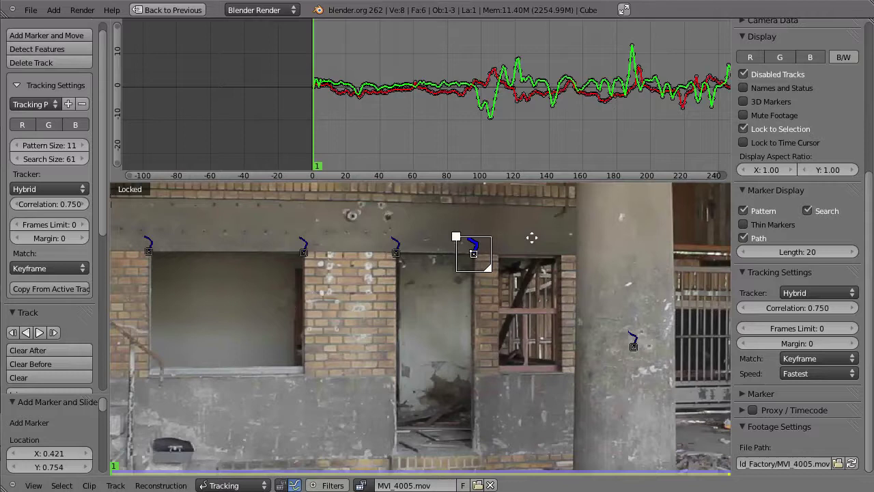
# Examine how the tracked markers are spread over the facade, the column and the debris-covered floor.
pyautogui.scroll(1, 491, 304)
pyautogui.scroll(2, 471, 332)
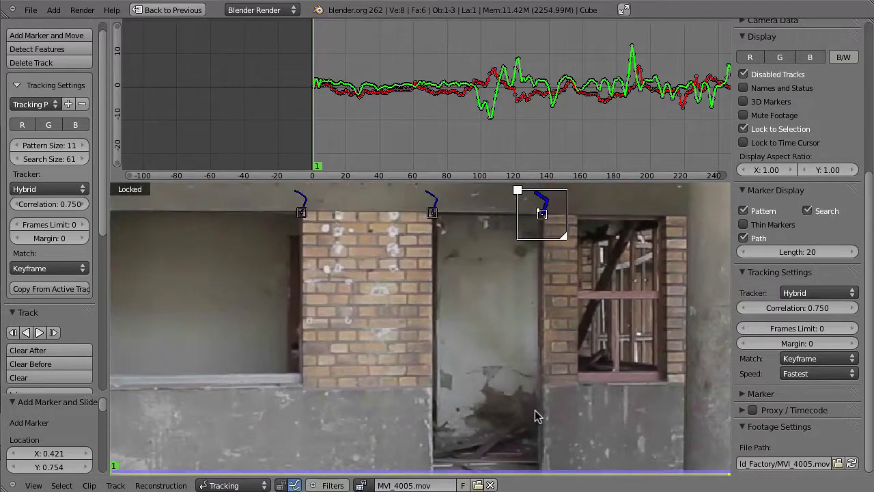
pyautogui.moveTo(540, 228); pyautogui.dragTo(514, 337)
pyautogui.moveTo(514, 332); pyautogui.dragTo(550, 309, button='middle')
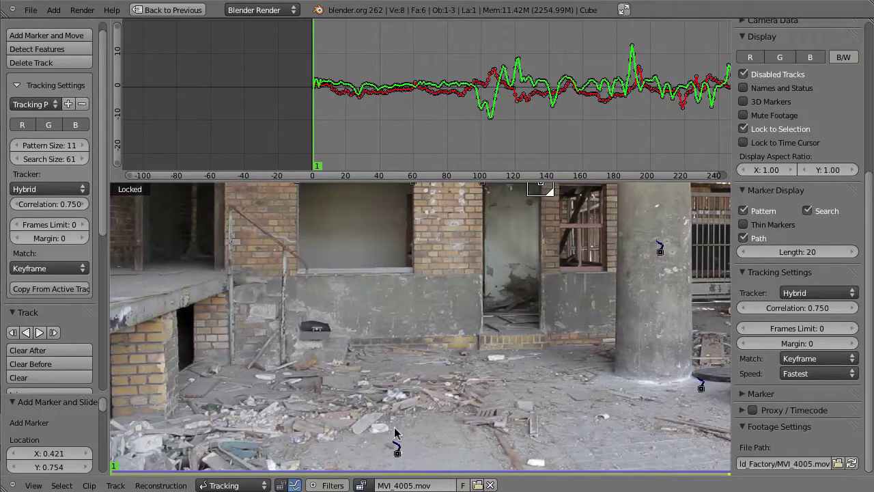
pyautogui.moveTo(629, 283); pyautogui.dragTo(536, 354, button='middle')
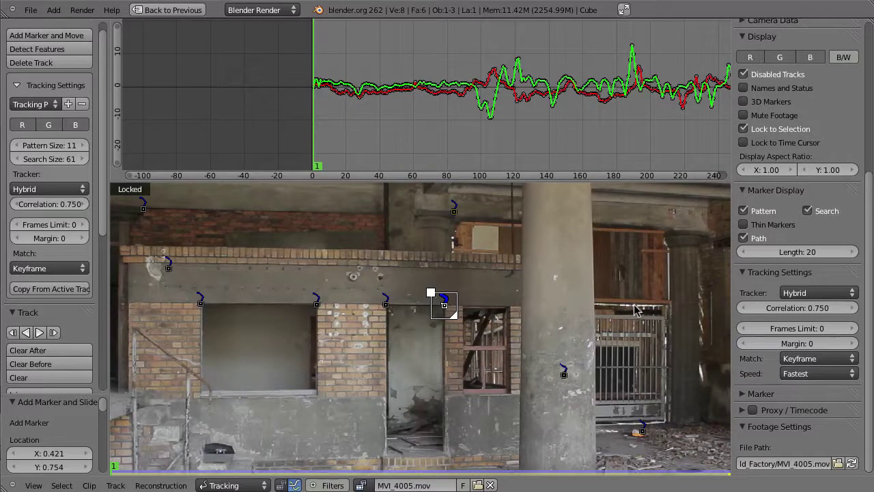
pyautogui.keyDown('shift'); pyautogui.scroll(-8, 636, 314); pyautogui.keyUp('shift')
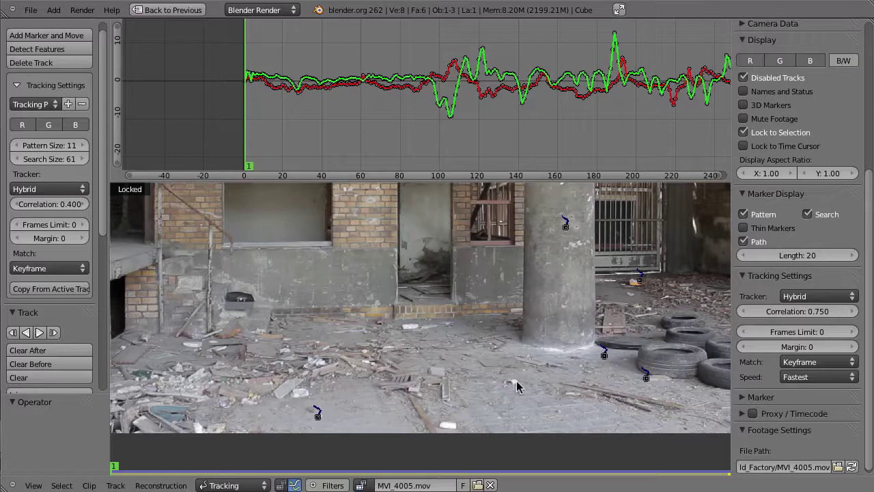
# Keep the pattern match on Keyframe, add a marker on the white debris piece on the floor at frame 1 and track it forward.
pyautogui.click(46, 270)
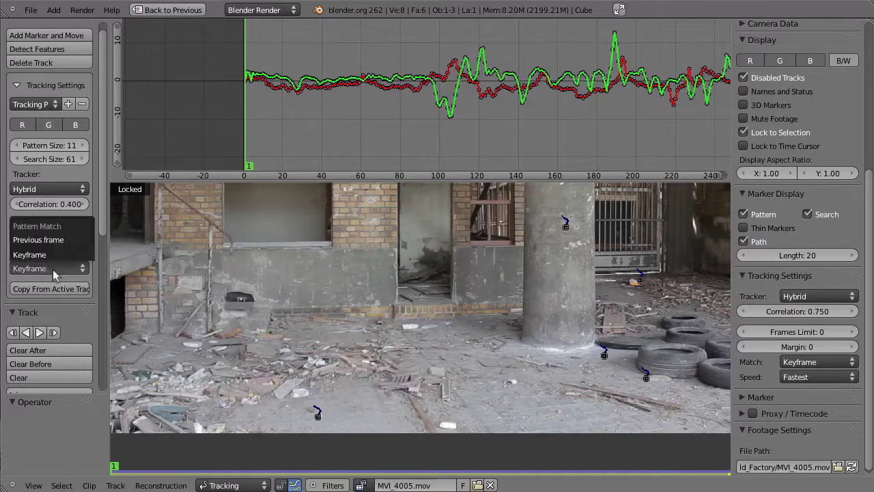
pyautogui.click(46, 255)
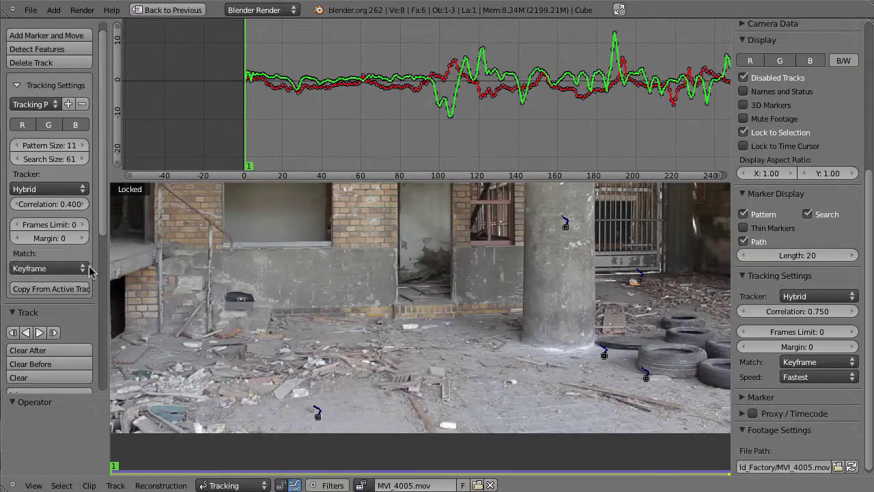
pyautogui.keyDown('ctrl'); pyautogui.click(514, 387); pyautogui.keyUp('ctrl')
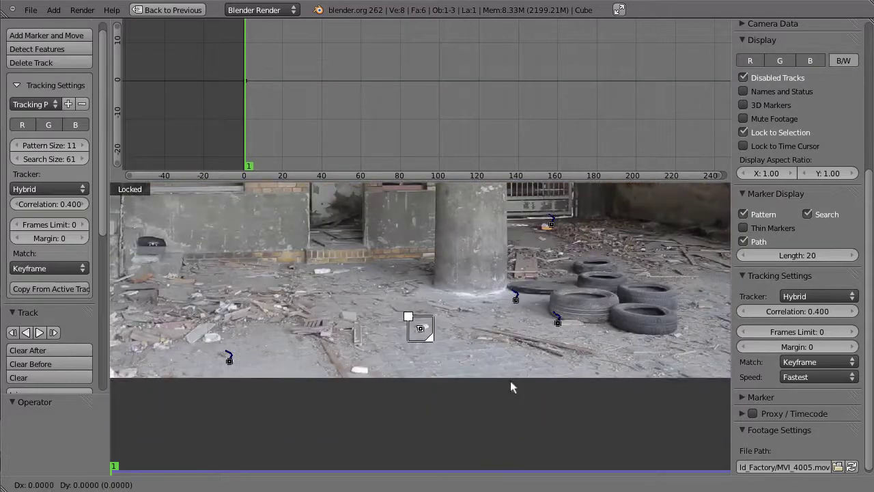
pyautogui.moveTo(516, 385)
pyautogui.keyDown('ctrl'); pyautogui.mouseDown()
pyautogui.moveTo(484, 421)
pyautogui.moveTo(449, 398)
pyautogui.mouseUp(); pyautogui.keyUp('ctrl')
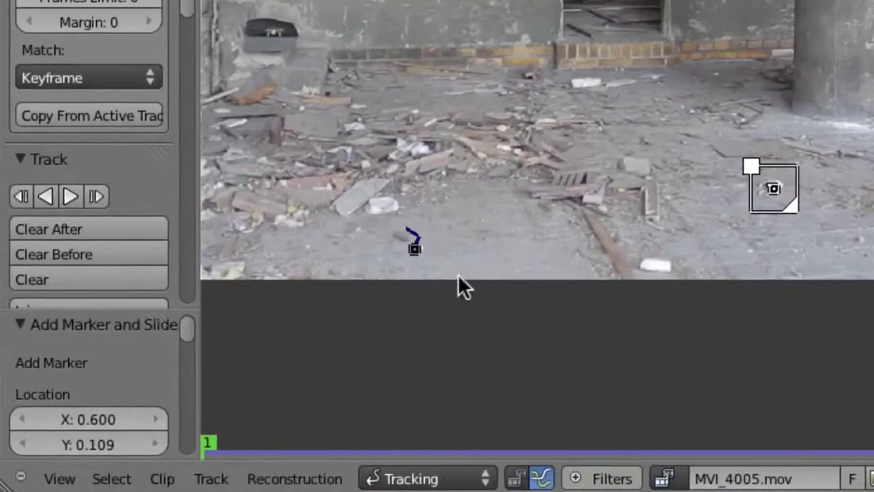
pyautogui.hotkey('ctrl', 't')
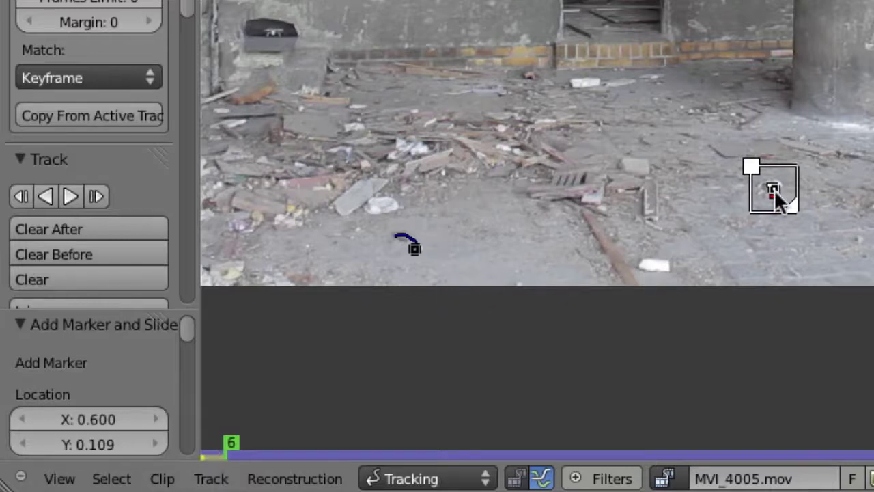
# Inspect the debris marker's pattern around frame 6 and continue tracking it forward to frame 24.
pyautogui.moveTo(847, 182)
pyautogui.keyDown('ctrl'); pyautogui.mouseDown(button='middle')
pyautogui.moveTo(703, 376)
pyautogui.moveTo(691, 335)
pyautogui.moveTo(498, 277)
pyautogui.mouseUp(button='middle'); pyautogui.keyUp('ctrl')
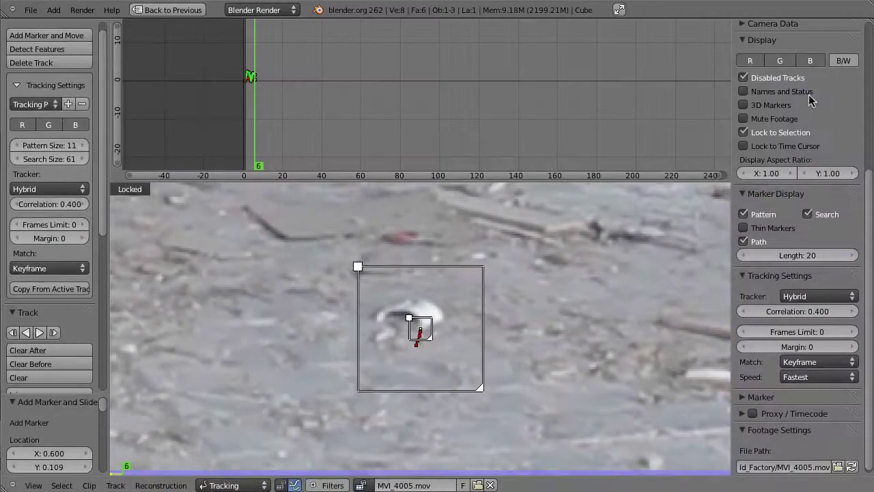
pyautogui.scroll(8, 807, 109)
pyautogui.moveTo(797, 158); pyautogui.dragTo(797, 192)
pyautogui.click(124, 469)
pyautogui.moveTo(119, 468); pyautogui.dragTo(125, 469)
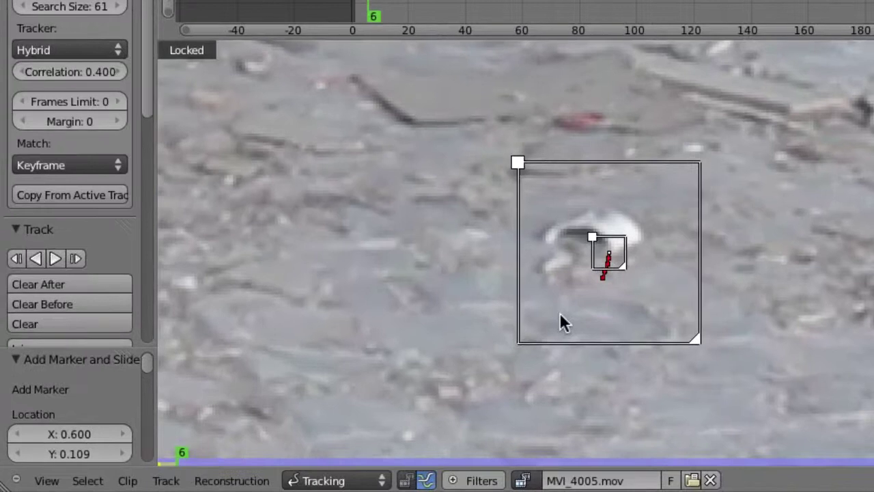
pyautogui.hotkey('ctrl', 't')
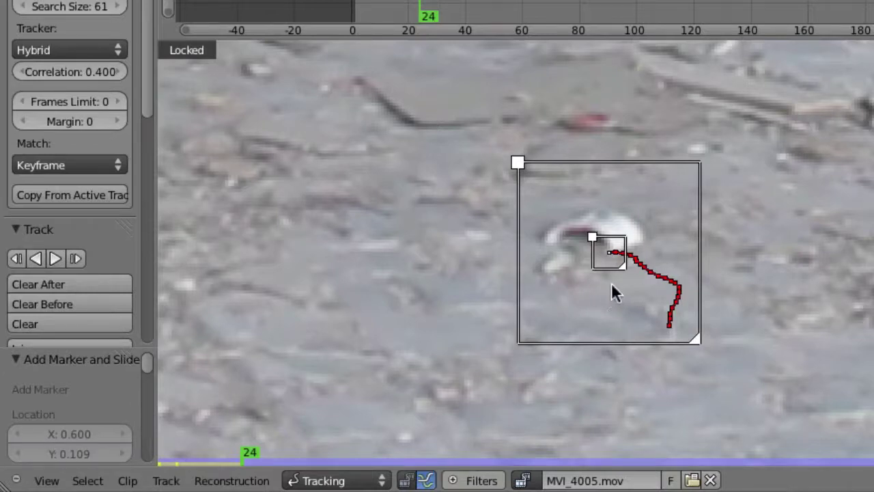
# Move the marker off the white debris onto the bare ground at frame 24 and track it forward to frame 30.
pyautogui.press('g')
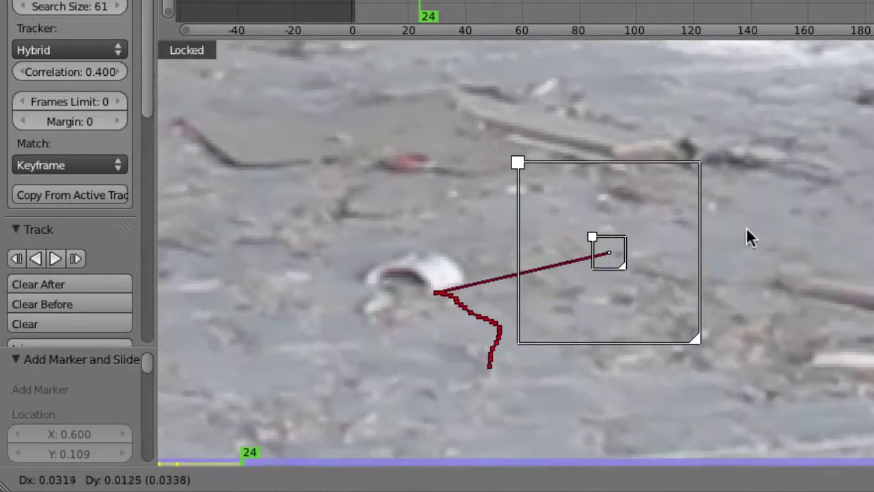
pyautogui.click(749, 236)
pyautogui.hotkey('ctrl', 't')
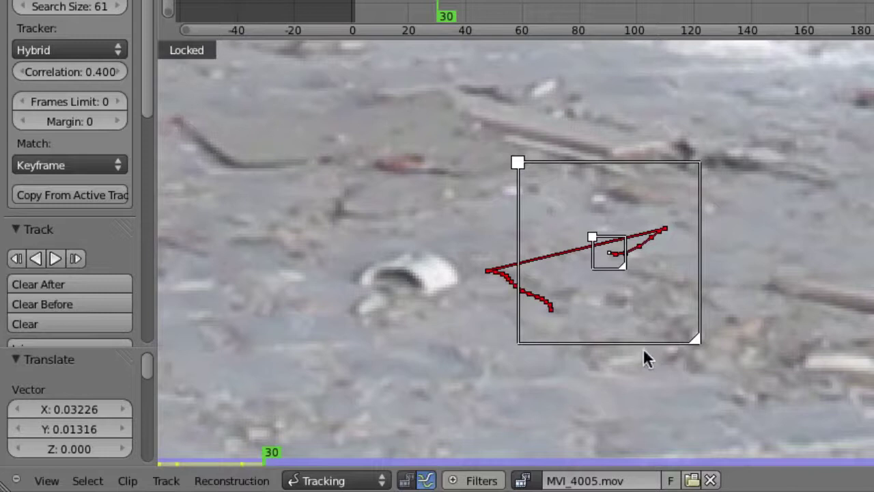
# Track the displaced marker backward to frame 1 and delete its track.
pyautogui.hotkey('shift', 'ctrl', 't')
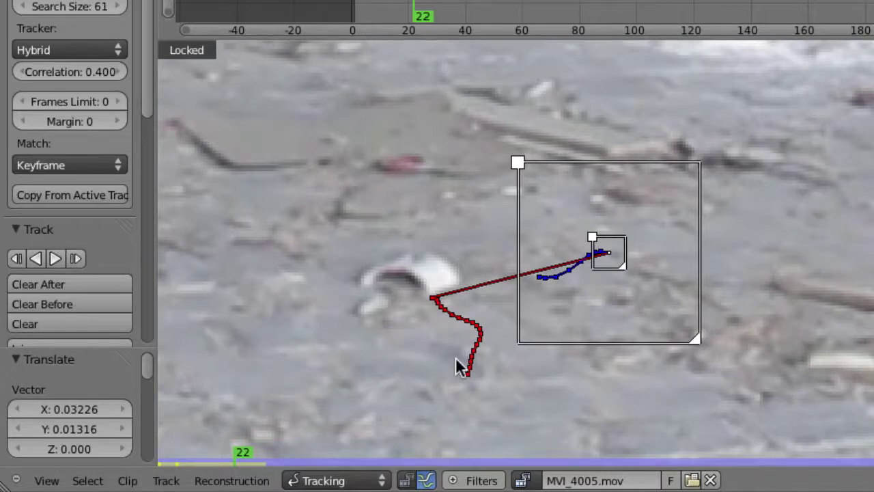
pyautogui.hotkey('shift', 'ctrl', 't')
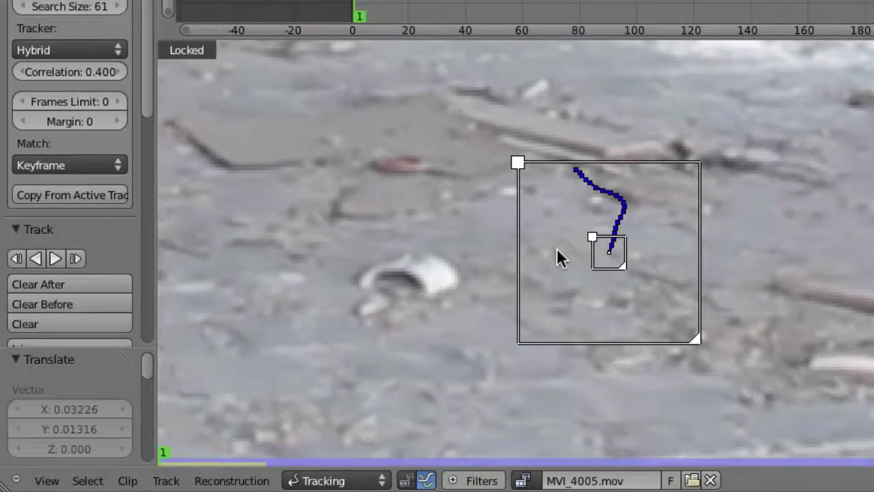
pyautogui.press('Right')
pyautogui.press('Left')
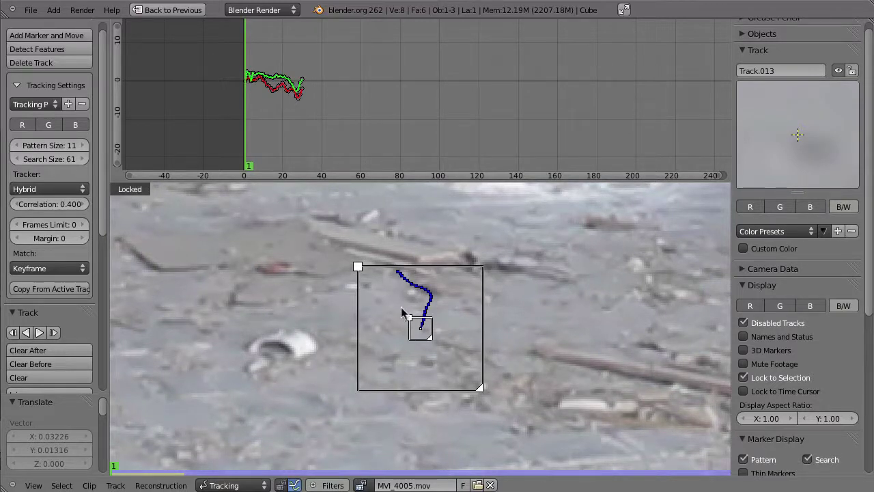
pyautogui.press('x')
pyautogui.click(399, 343)
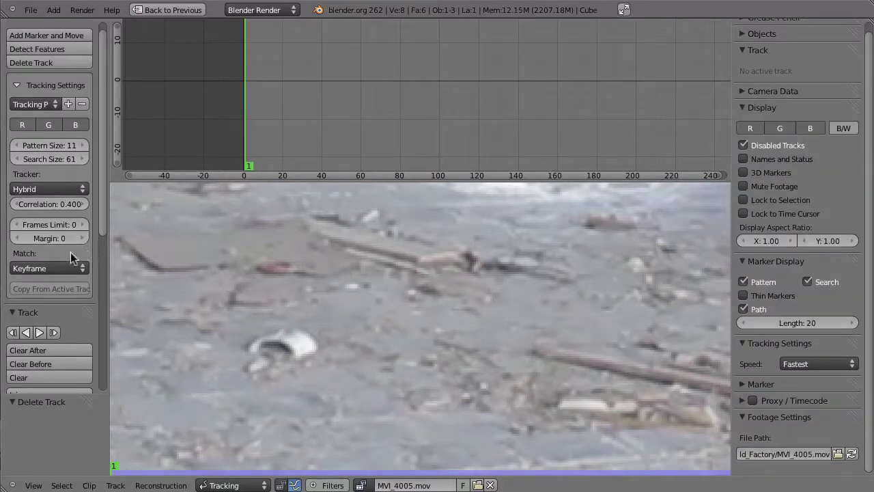
# With the pattern match set to Previous frame, track a new marker on the white debris forward from frame 1 and review its track.
pyautogui.click(29, 266)
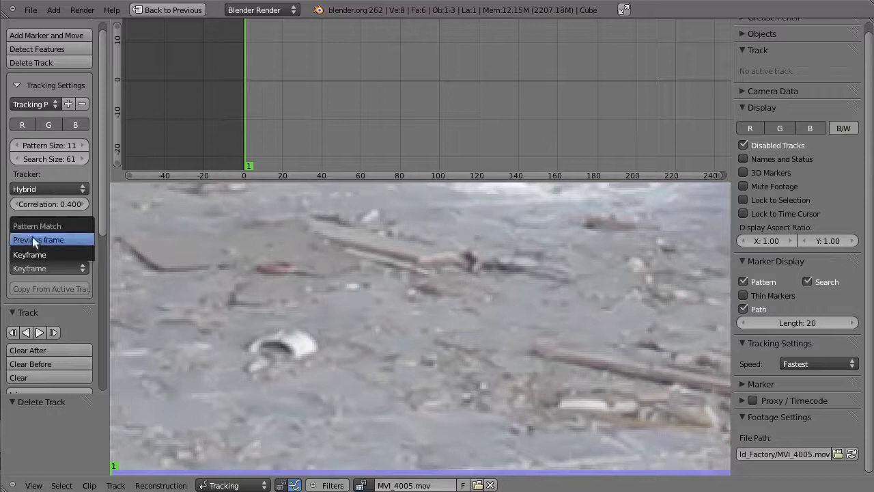
pyautogui.click(32, 239)
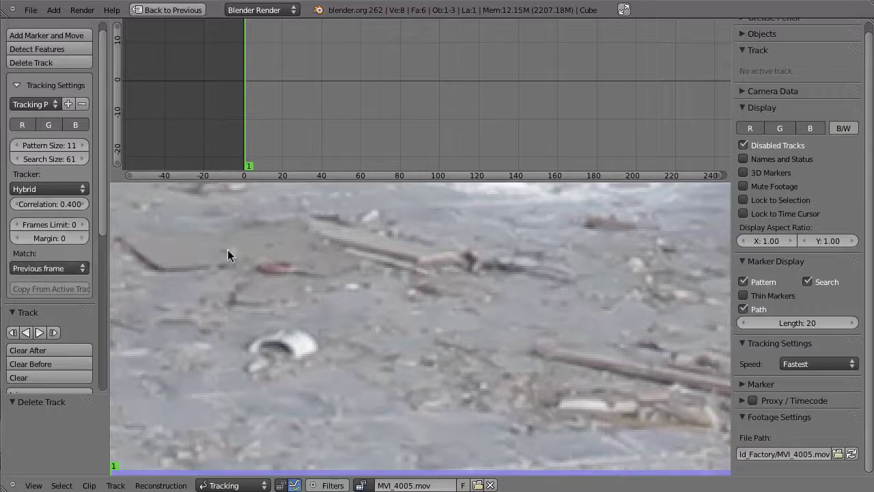
pyautogui.keyDown('ctrl'); pyautogui.click(297, 355); pyautogui.keyUp('ctrl')
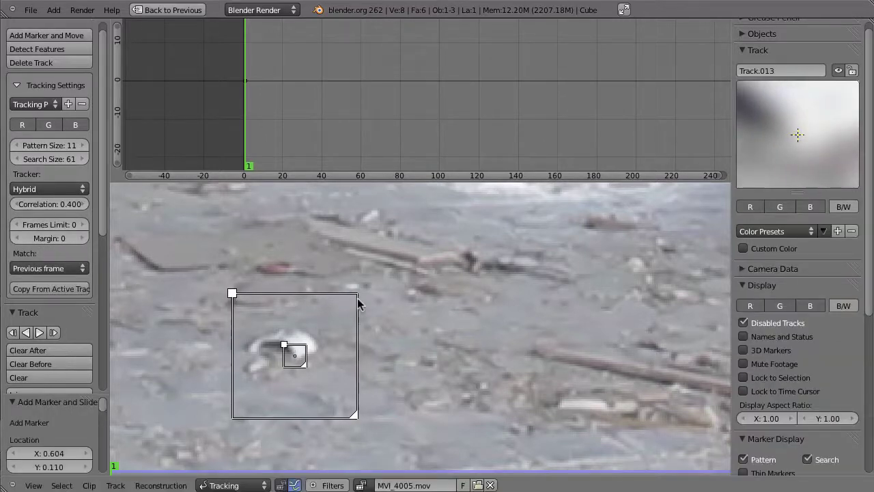
pyautogui.press('l')
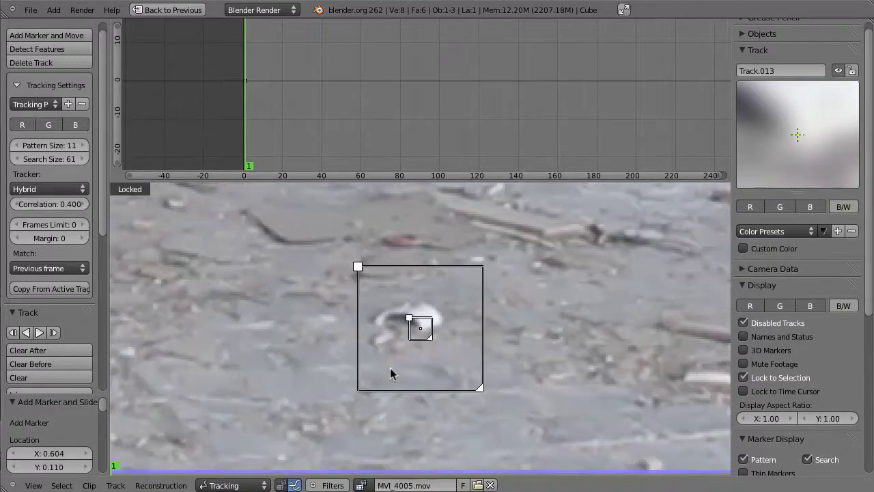
pyautogui.hotkey('ctrl', 't')
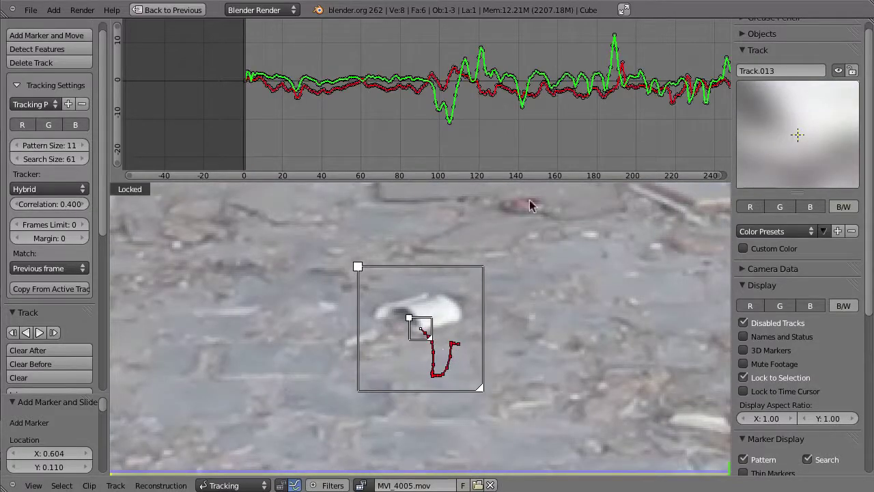
pyautogui.moveTo(267, 150)
pyautogui.mouseDown()
pyautogui.moveTo(604, 121)
pyautogui.moveTo(341, 136)
pyautogui.moveTo(545, 128)
pyautogui.moveTo(348, 141)
pyautogui.mouseUp()
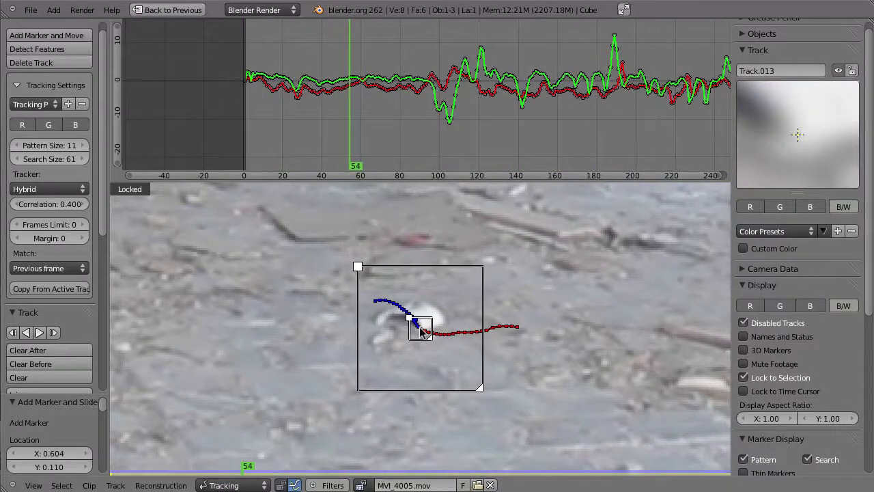
# Check the white debris track up to frame 105, return to frame 1 and lock the track.
pyautogui.scroll(-2, 445, 321)
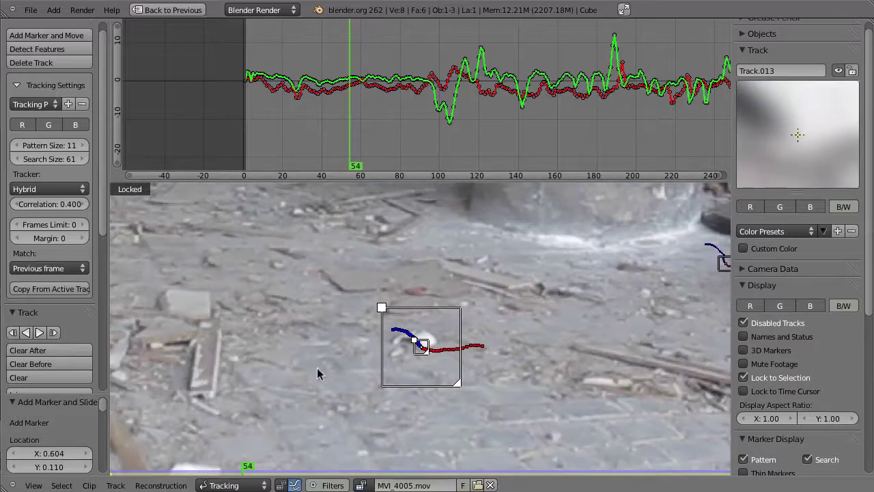
pyautogui.scroll(2, 317, 374)
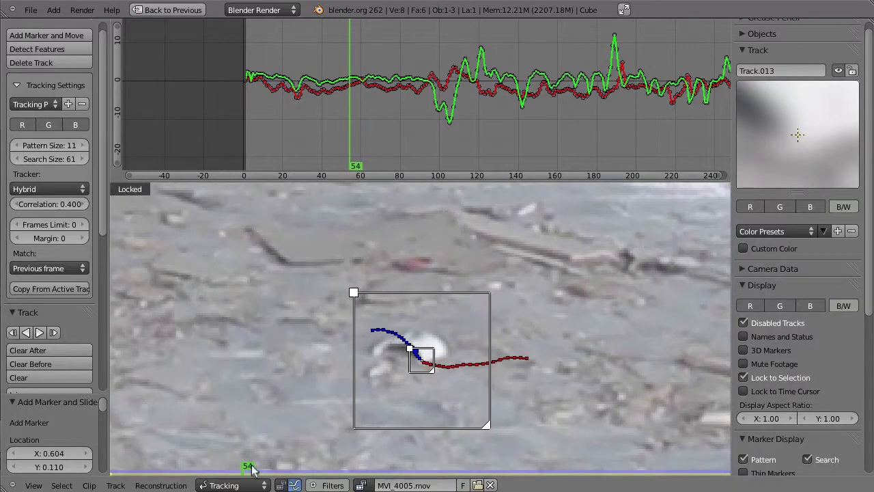
pyautogui.moveTo(253, 467); pyautogui.dragTo(376, 467)
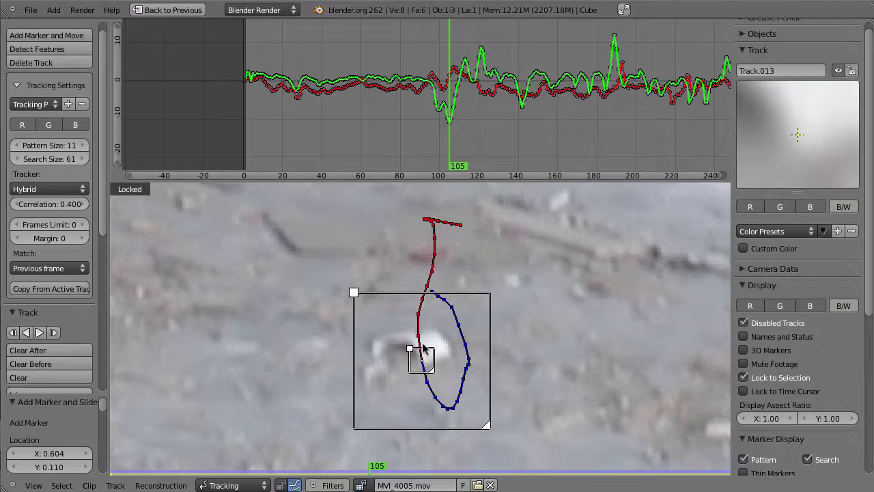
pyautogui.scroll(-2, 441, 386)
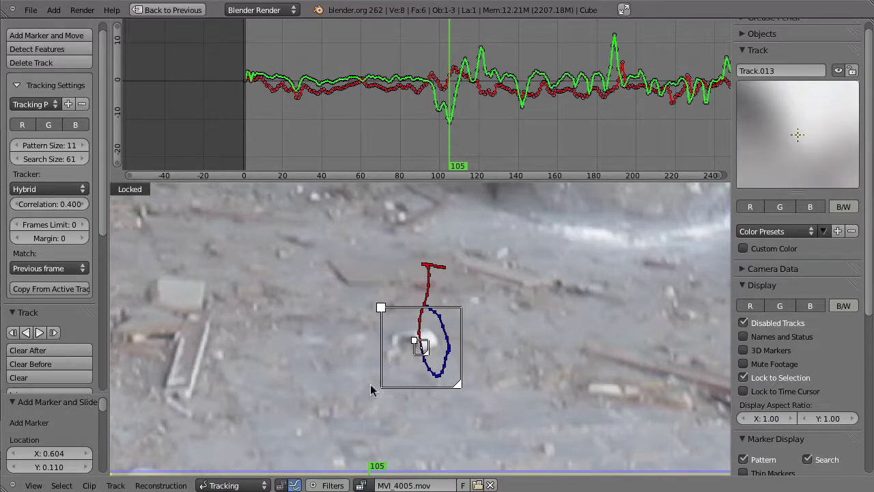
pyautogui.click(15, 271)
pyautogui.hotkey('shift', 'Left')
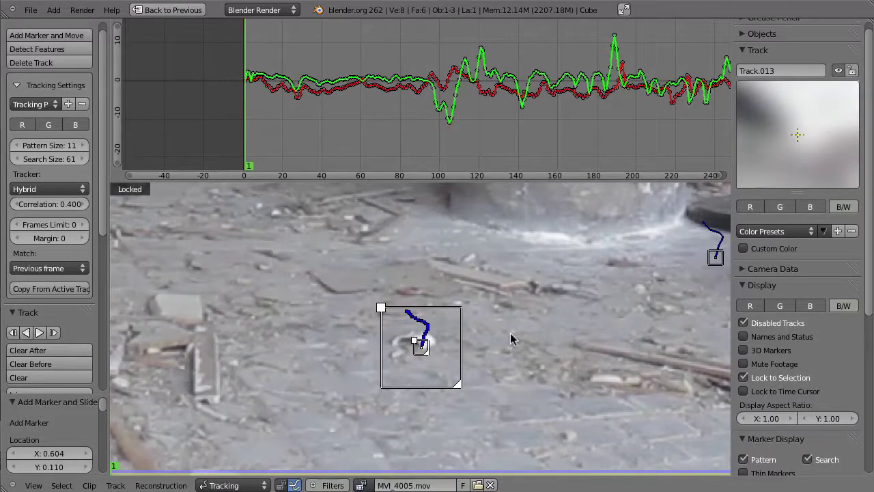
pyautogui.hotkey('ctrl', 'l')
# Place a new marker on the pale spot on the column's upper part at frame 1, track it forward and return to frame 1.
pyautogui.moveTo(543, 306)
pyautogui.mouseDown(button='middle')
pyautogui.moveTo(485, 394)
pyautogui.moveTo(491, 302)
pyautogui.moveTo(494, 417)
pyautogui.moveTo(479, 451)
pyautogui.mouseUp(button='middle')
pyautogui.scroll(-2, 492, 303)
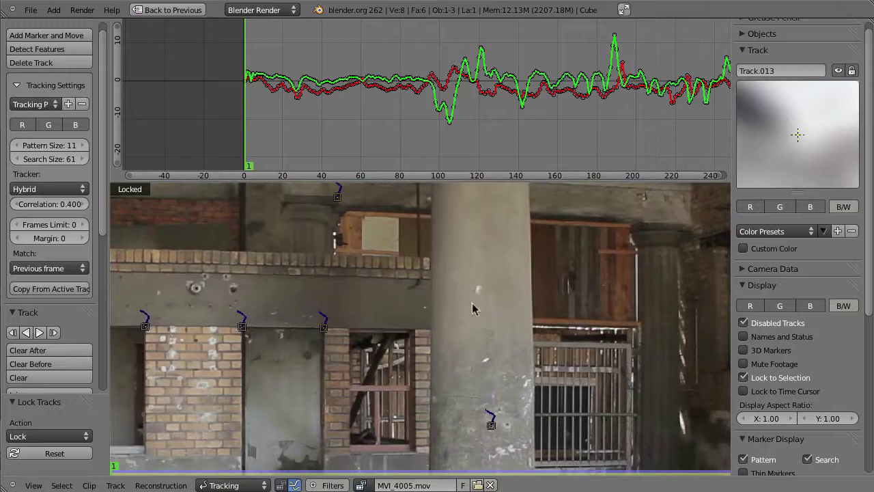
pyautogui.keyDown('ctrl'); pyautogui.click(420, 331); pyautogui.keyUp('ctrl')
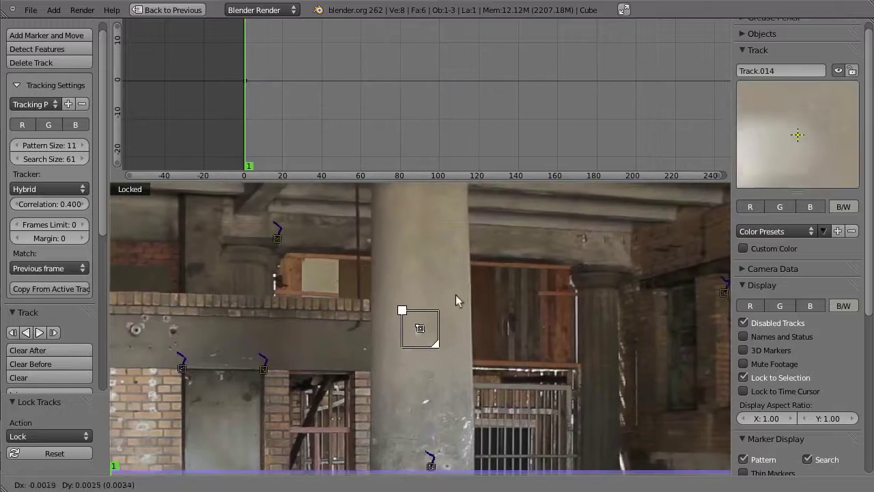
pyautogui.moveTo(456, 294); pyautogui.dragTo(453, 296)
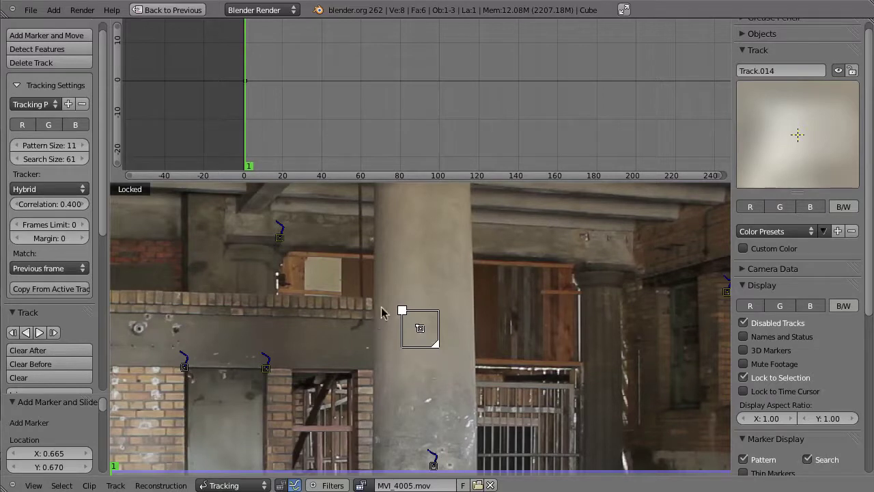
pyautogui.hotkey('ctrl', 't')
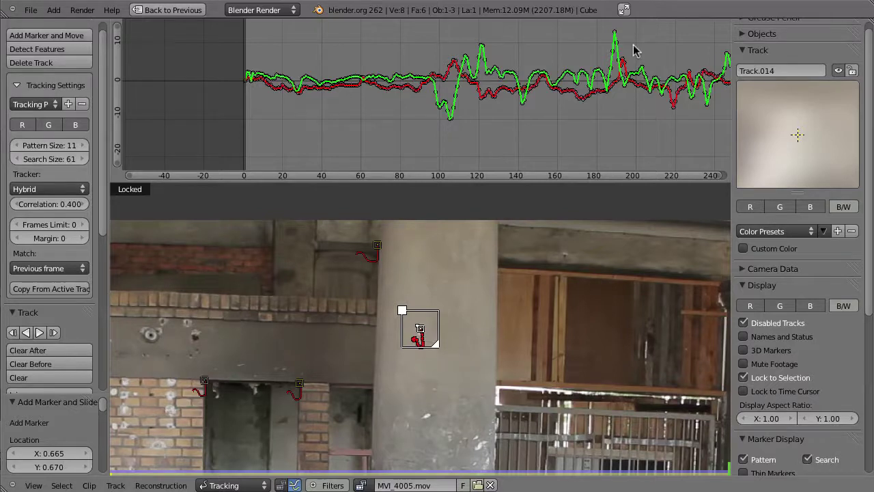
pyautogui.hotkey('shift', 'Left')
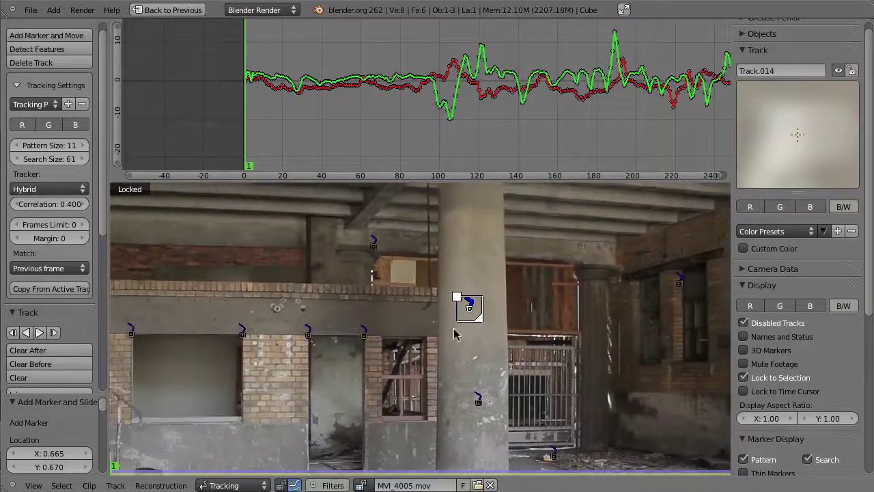
pyautogui.scroll(-2, 466, 313)
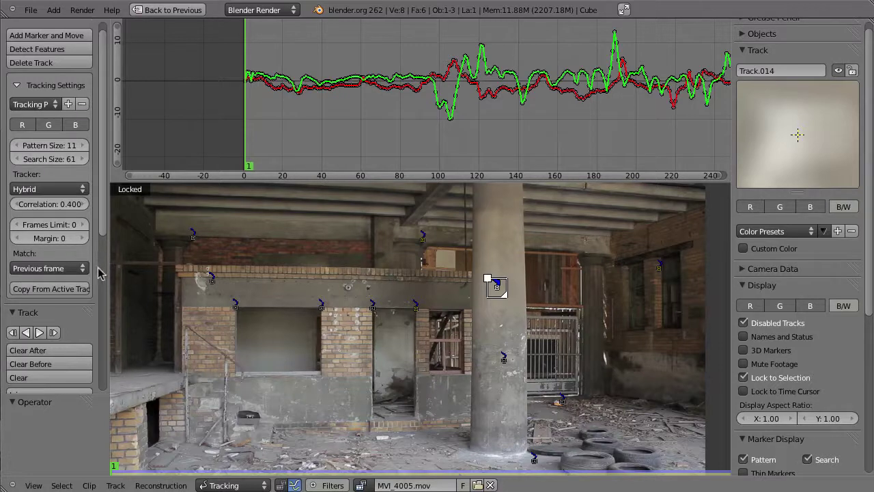
# Try the Blurry Footage and Fast Motion tracking presets, and finish by applying the Default preset.
pyautogui.click(34, 105)
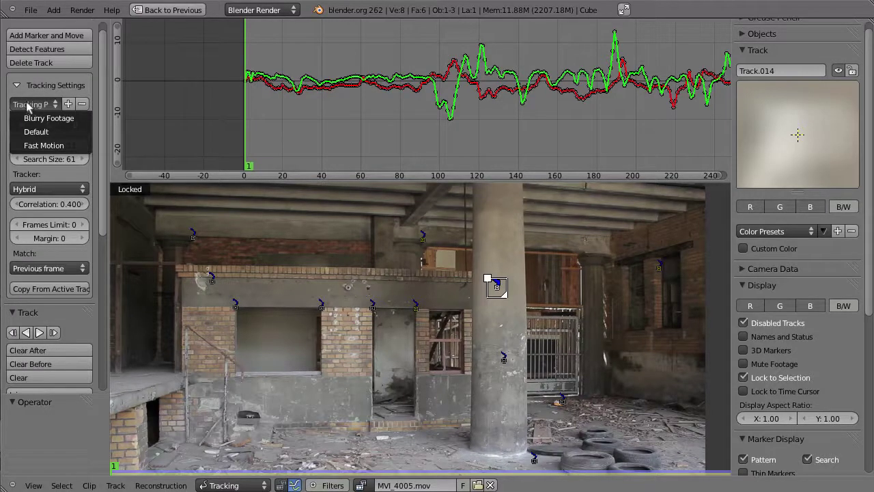
pyautogui.click(42, 118)
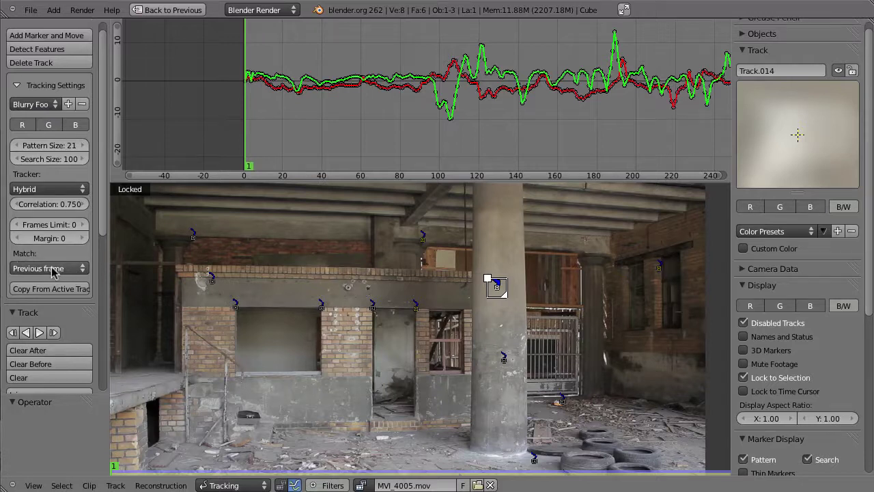
pyautogui.click(41, 105)
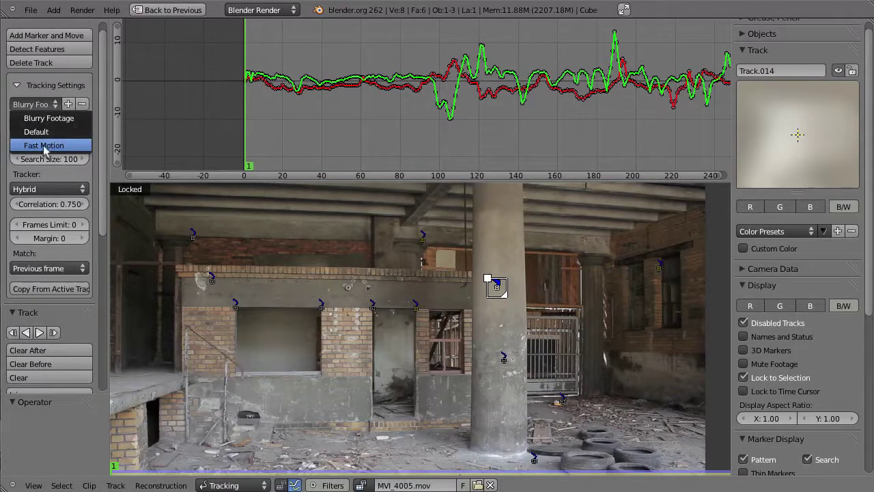
pyautogui.click(44, 146)
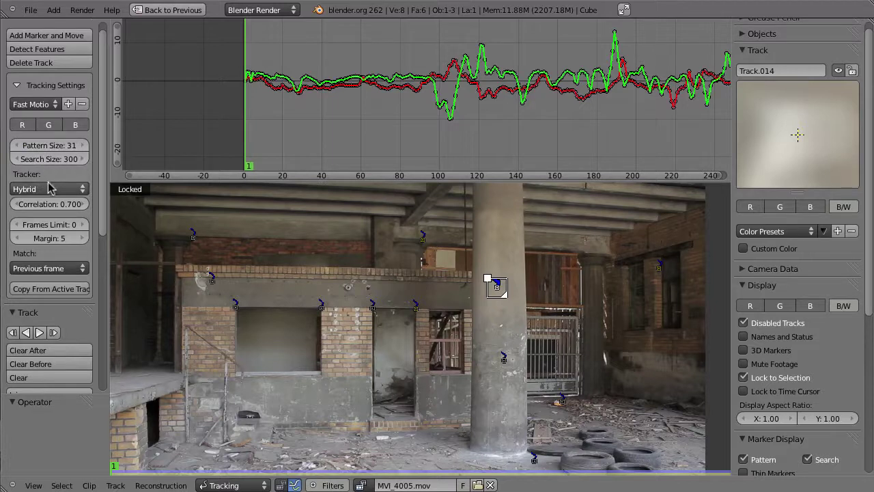
pyautogui.click(35, 105)
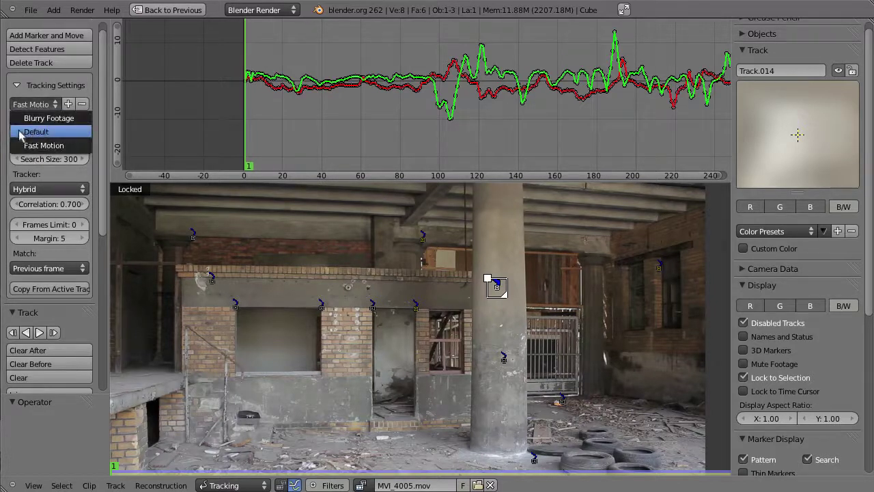
pyautogui.click(22, 132)
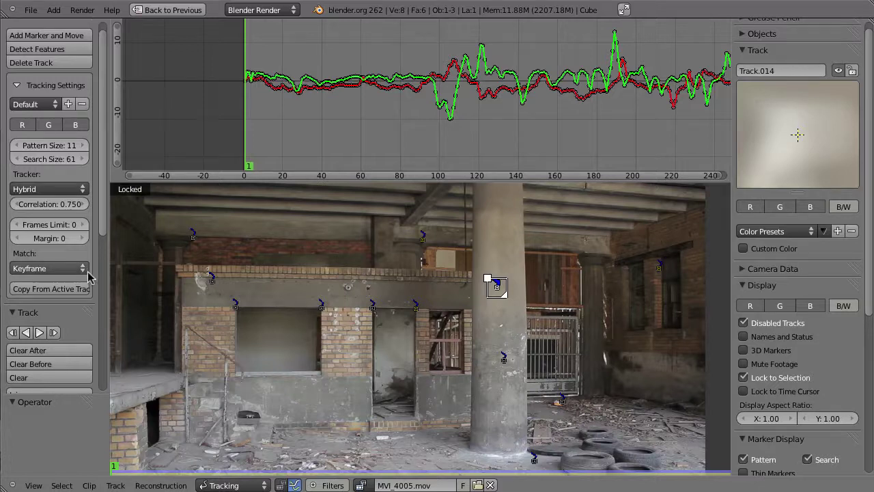
# Collapse the marker and track tools and solve the camera motion from the tracked markers.
pyautogui.click(15, 87)
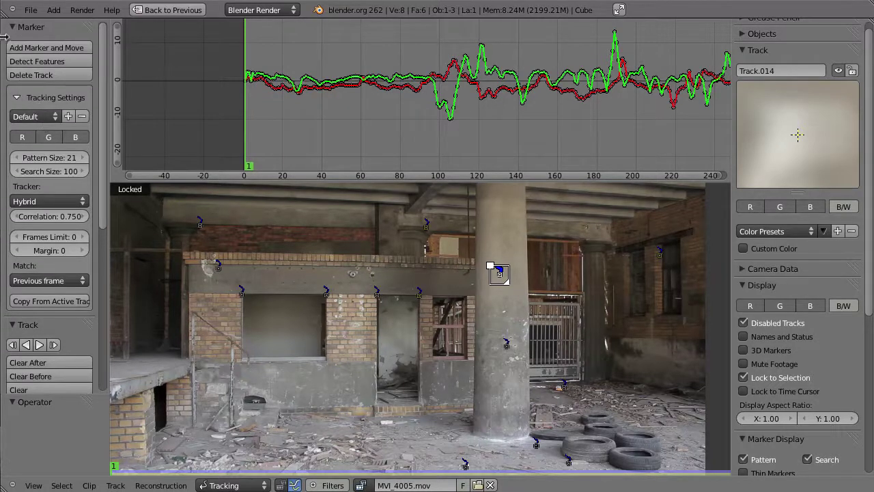
pyautogui.click(11, 33)
pyautogui.click(29, 43)
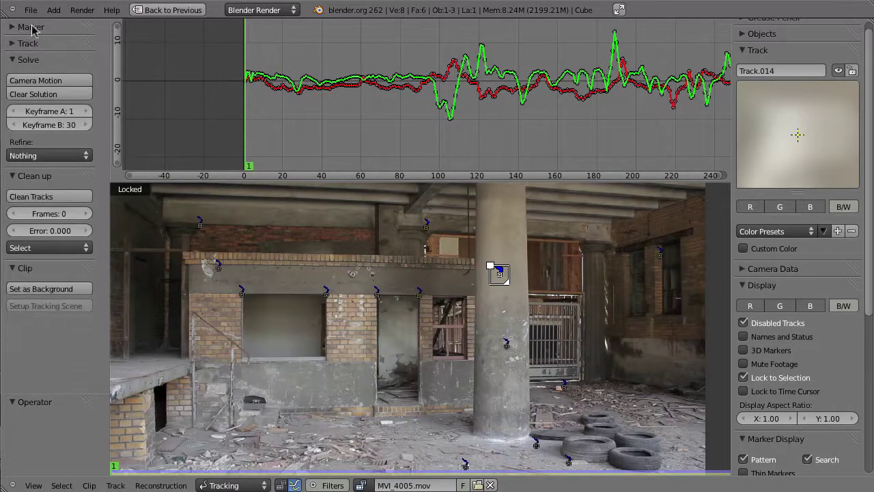
pyautogui.click(36, 81)
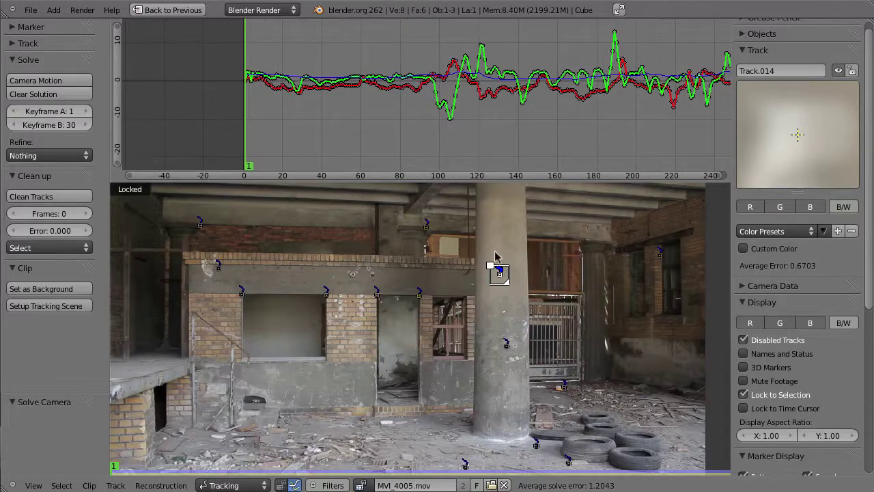
# Select all markers and compare their motion curves along the timeline for outliers.
pyautogui.press('a')
pyautogui.press('a')
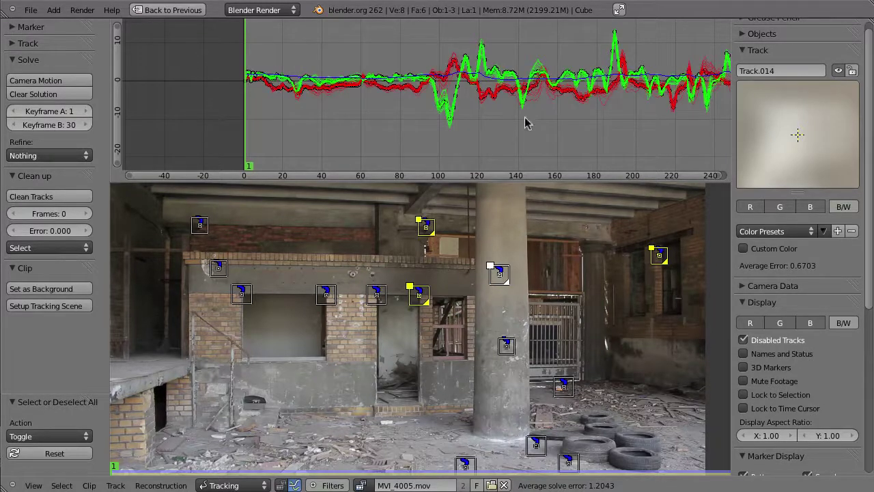
pyautogui.keyDown('ctrl'); pyautogui.moveTo(508, 101); pyautogui.dragTo(681, 125, button='middle'); pyautogui.keyUp('ctrl')
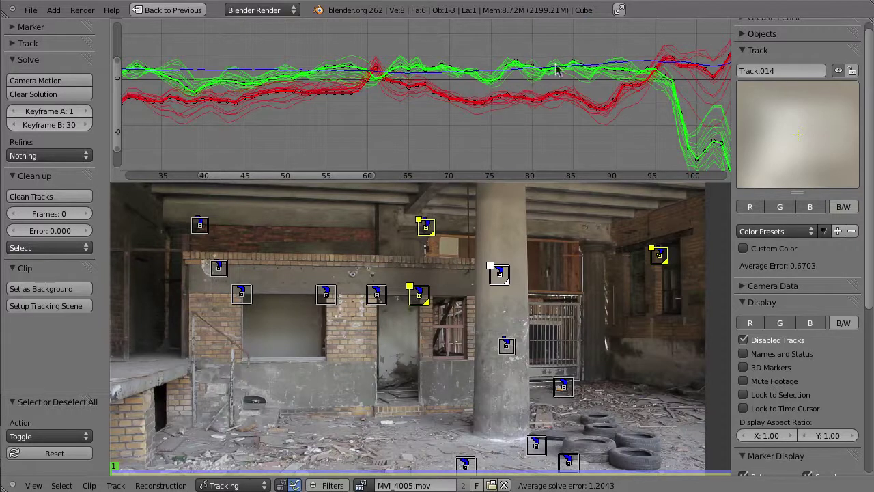
pyautogui.moveTo(630, 95); pyautogui.dragTo(375, 101, button='middle')
pyautogui.moveTo(580, 95); pyautogui.dragTo(599, 112, button='middle')
pyautogui.moveTo(367, 103); pyautogui.dragTo(556, 103, button='middle')
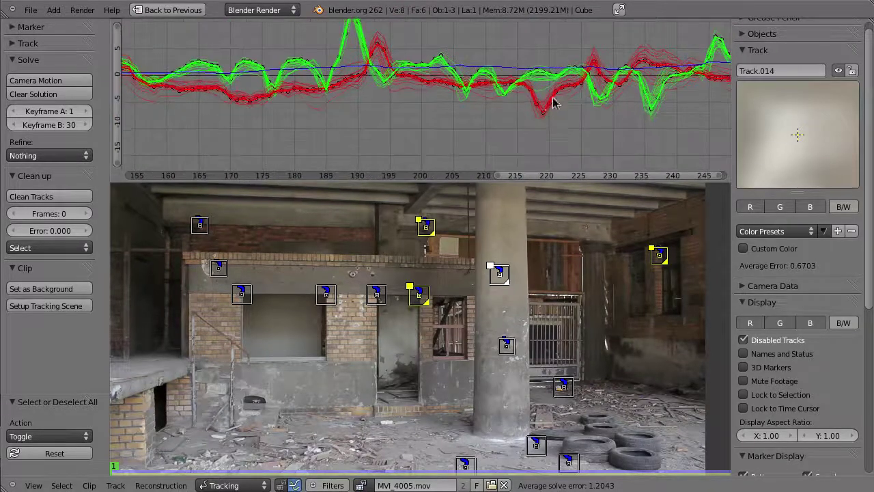
pyautogui.moveTo(407, 74); pyautogui.dragTo(403, 169, button='middle')
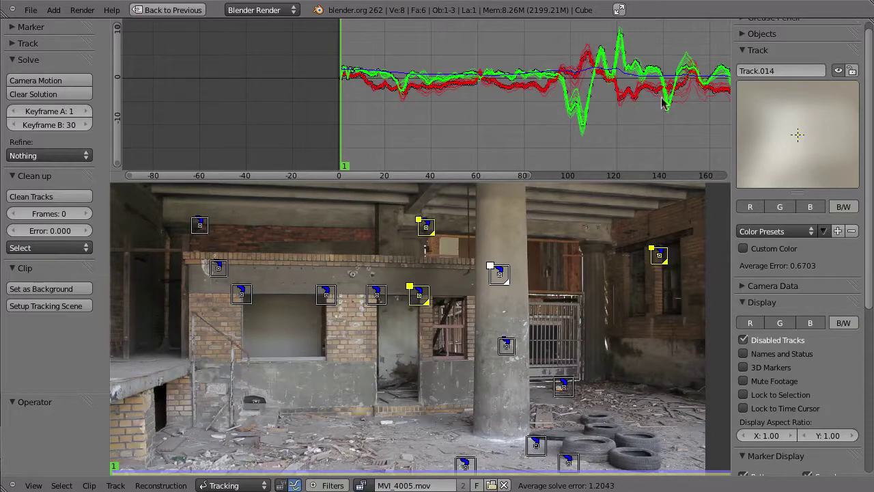
# Expand the camera data, widen its display and apply the Canon 550D camera preset for a 22.3 sensor width.
pyautogui.click(742, 286)
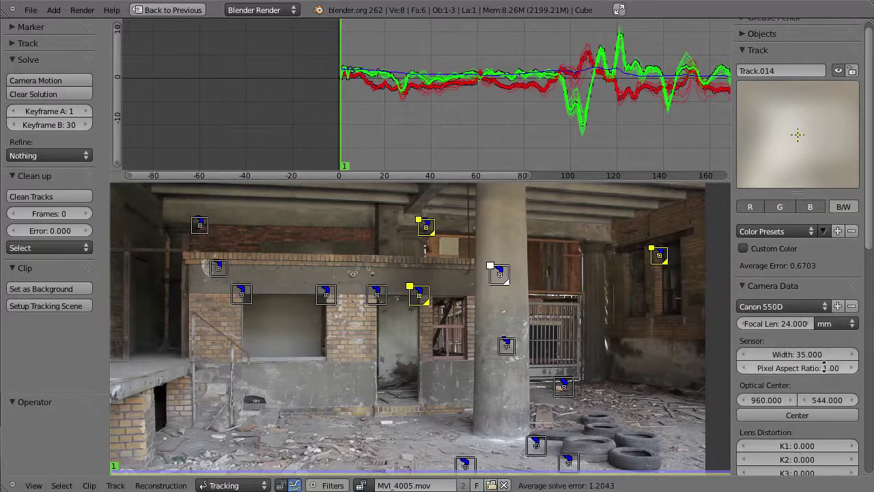
pyautogui.scroll(-3, 742, 291)
pyautogui.scroll(-1, 829, 266)
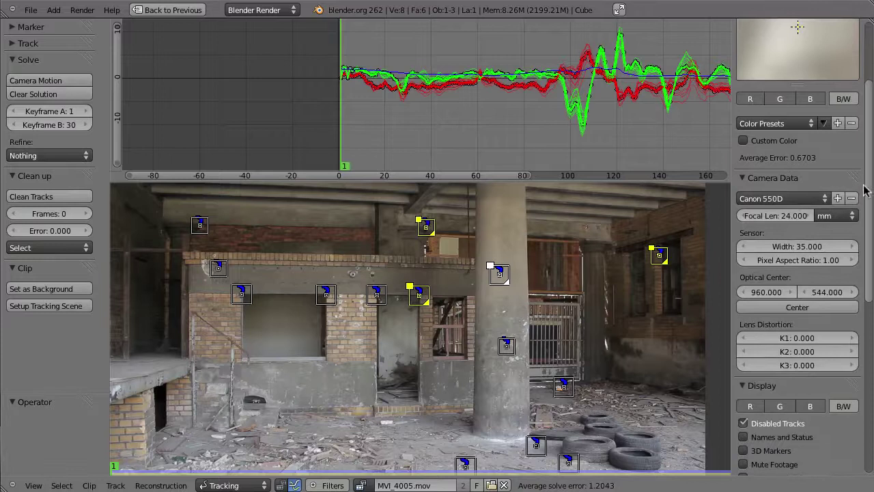
pyautogui.click(776, 199)
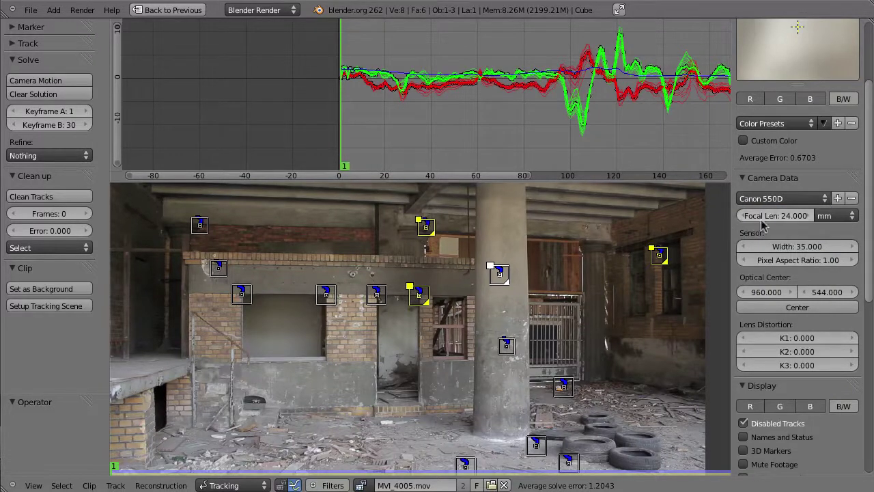
pyautogui.moveTo(723, 226); pyautogui.dragTo(701, 232)
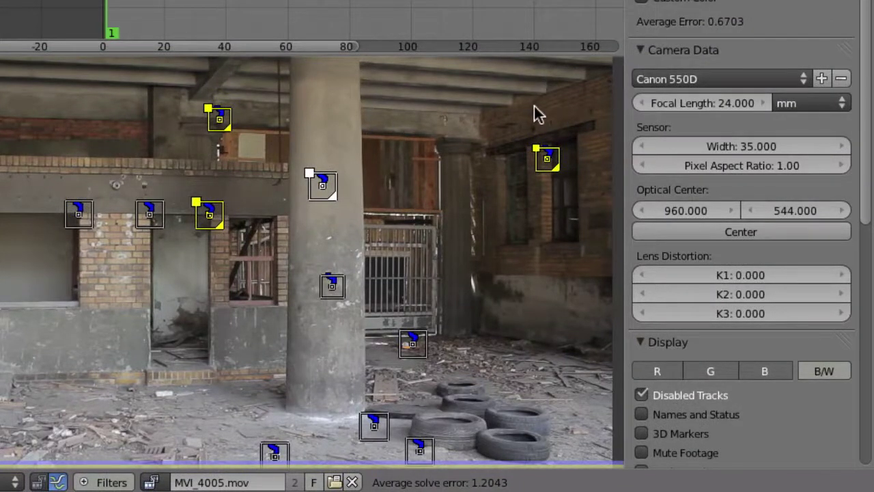
pyautogui.click(708, 82)
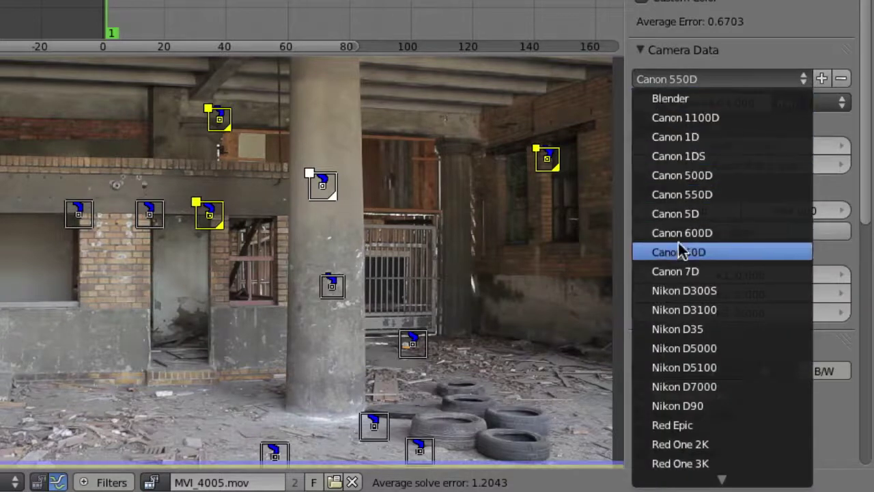
pyautogui.click(671, 196)
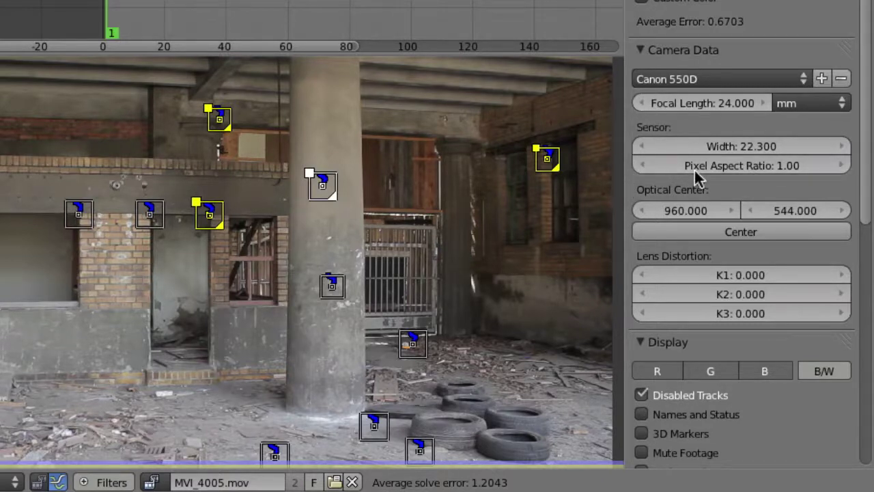
# Set the camera's focal length to 18 mm and solve the camera motion again.
pyautogui.click(703, 109)
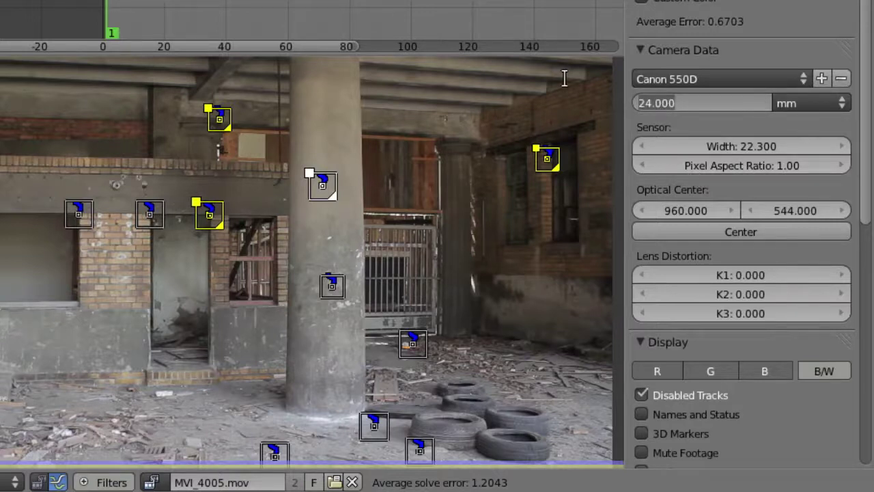
pyautogui.write('18')
pyautogui.press('Return')
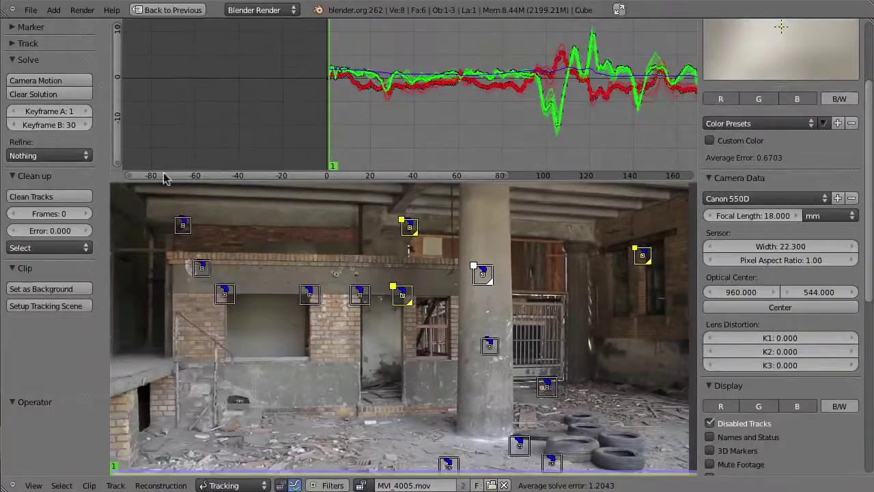
pyautogui.click(31, 80)
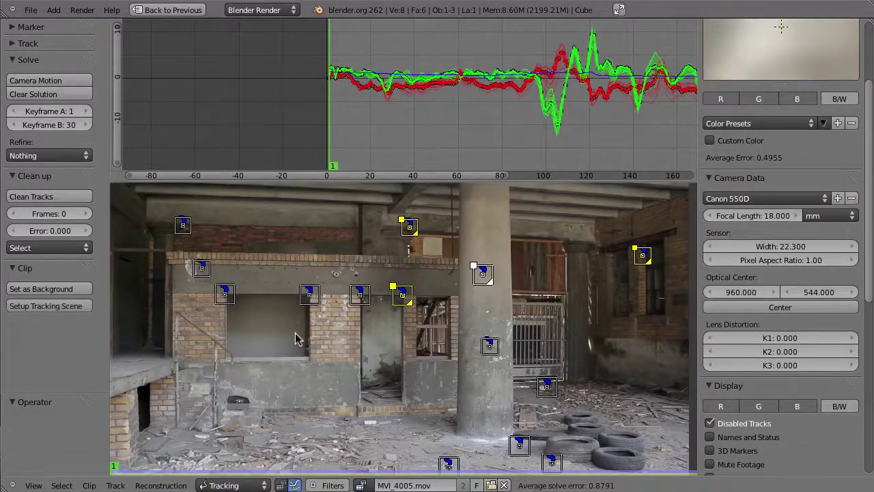